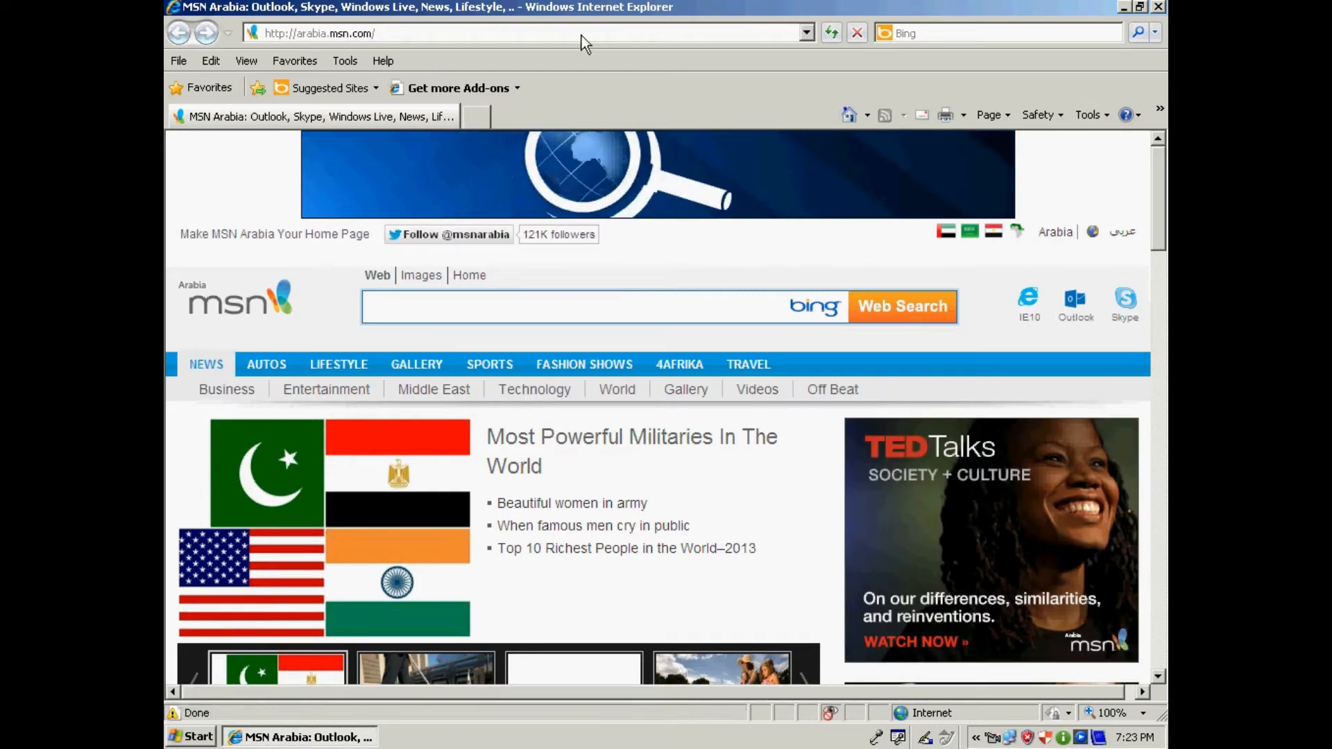
Close the Internet Explorer MSN window and launch Google Chrome.
click(1157, 7)
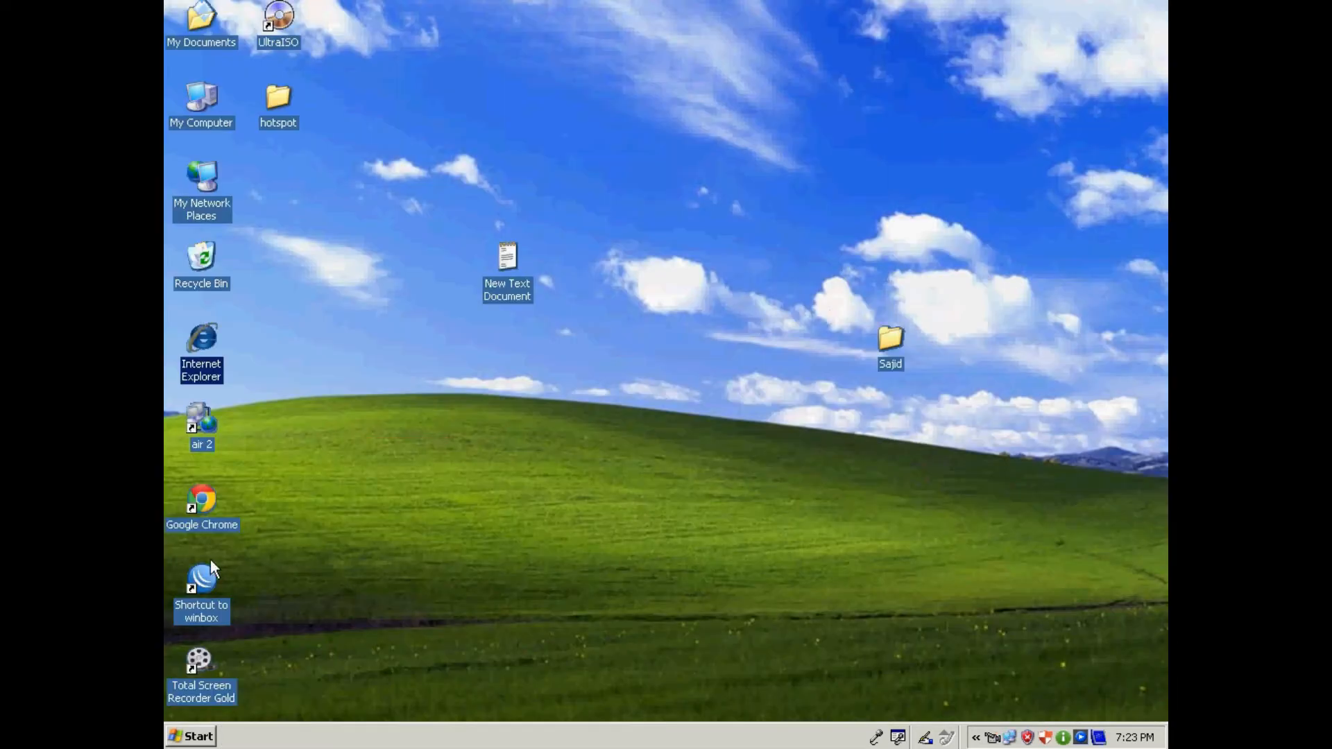
double_click(207, 503)
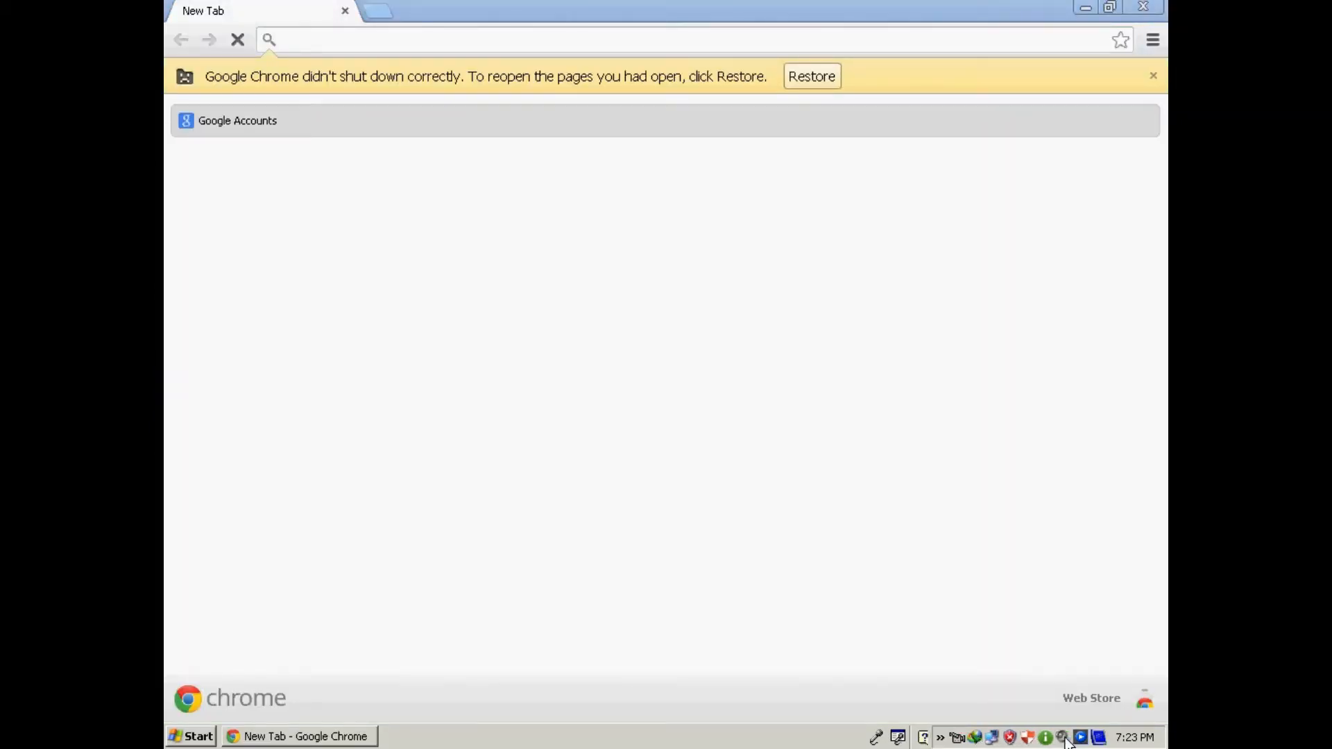
Dismiss the accidentally opened volume mixer and load 192.168.100.1 in Chrome.
double_click(1066, 739)
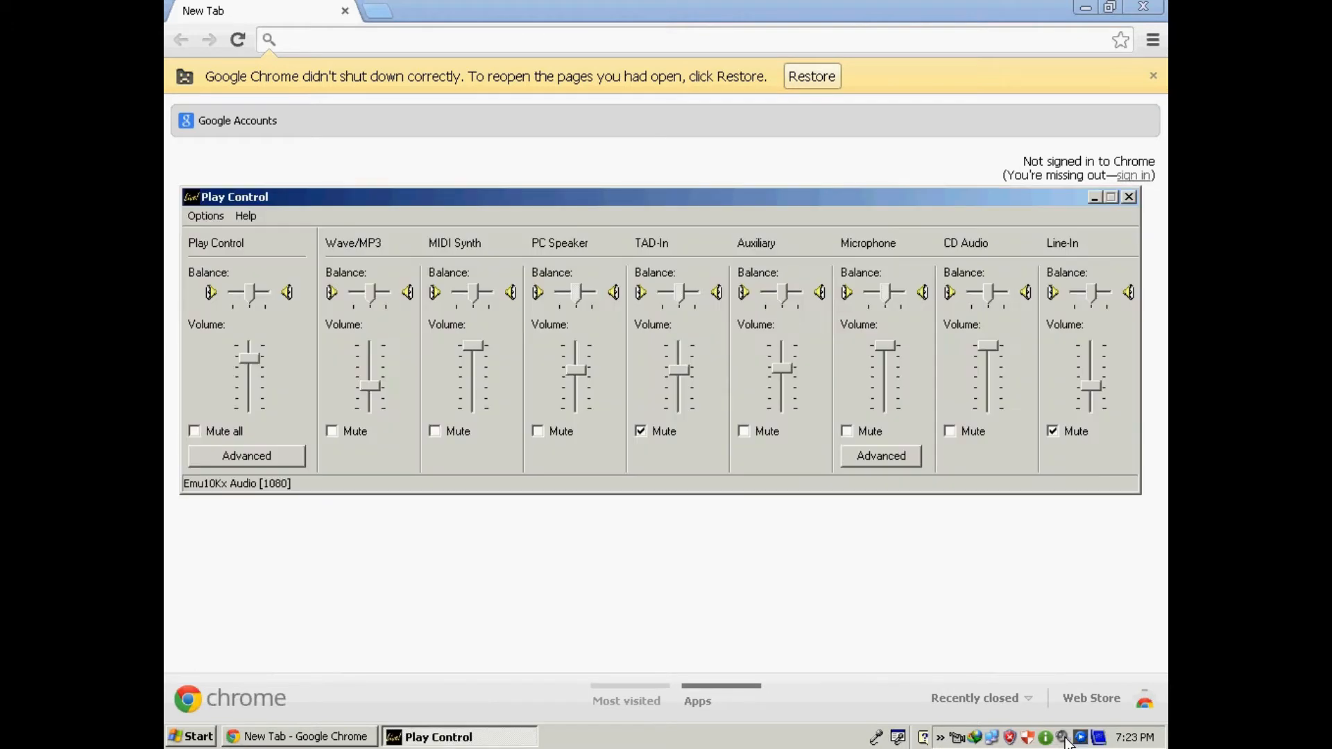
click(1129, 197)
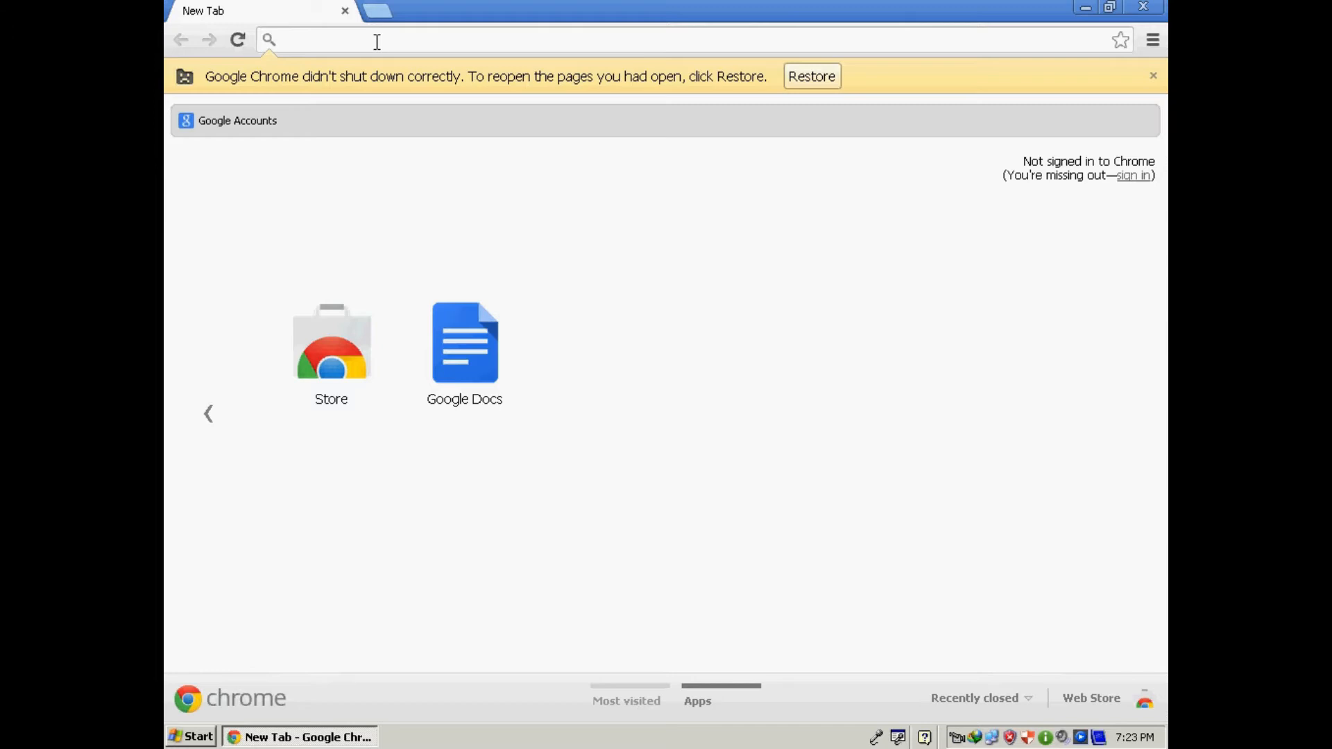
text(192.168.)
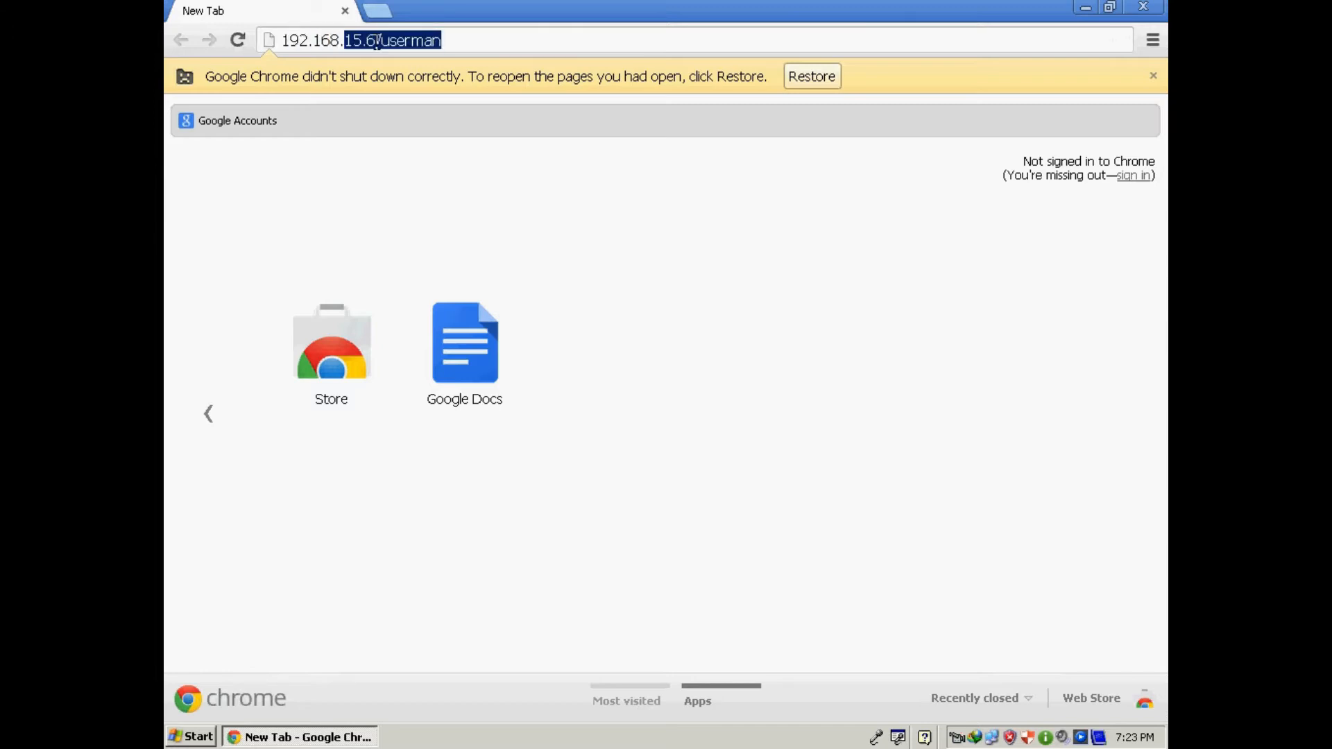
text(100.1)
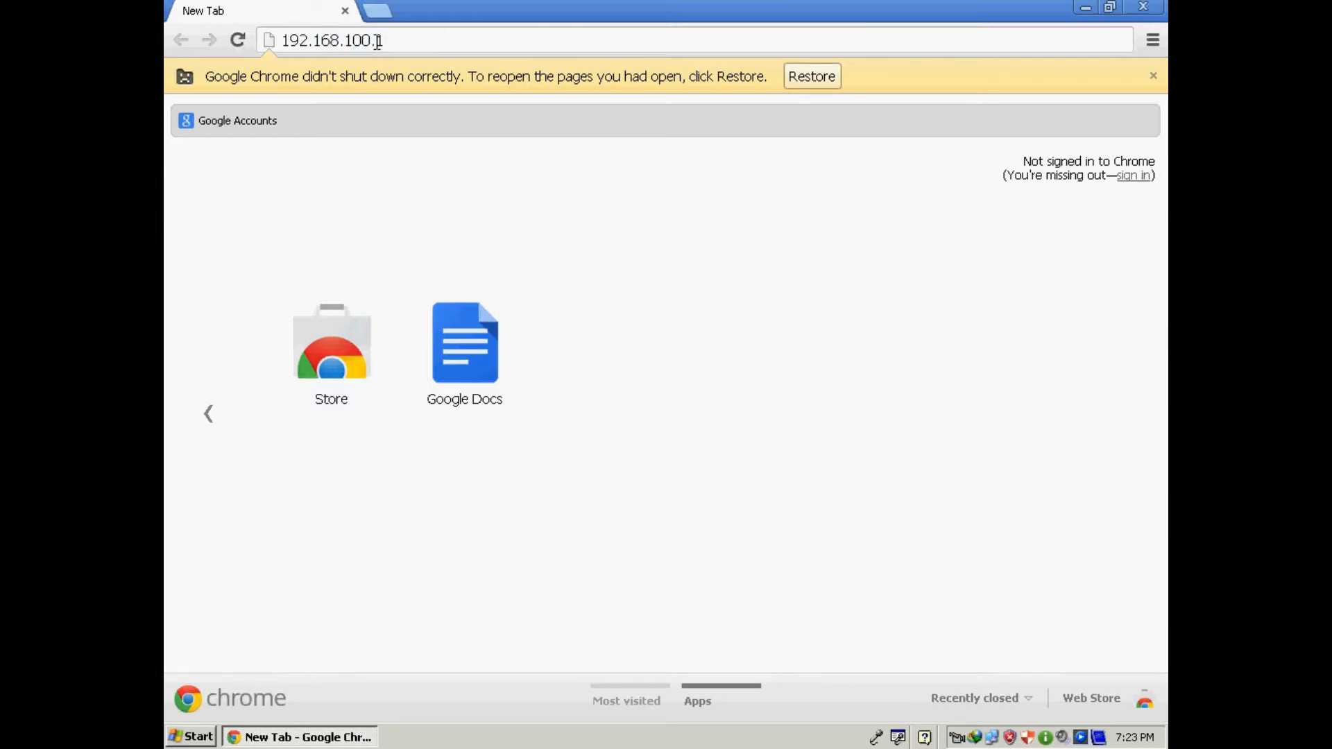
key(Return)
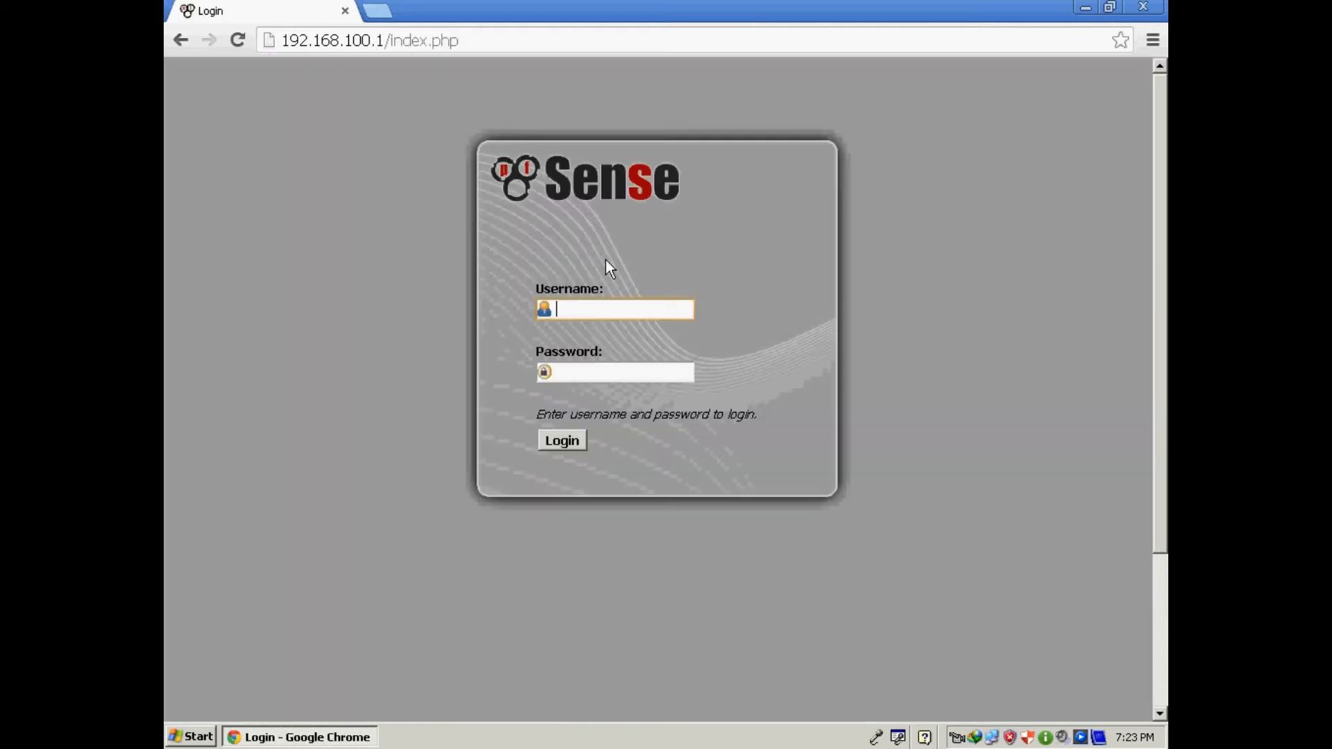
Log in to pfSense as admin and open the Services > Captive Portal page.
click(596, 309)
click(575, 339)
click(580, 371)
text(pfsense)
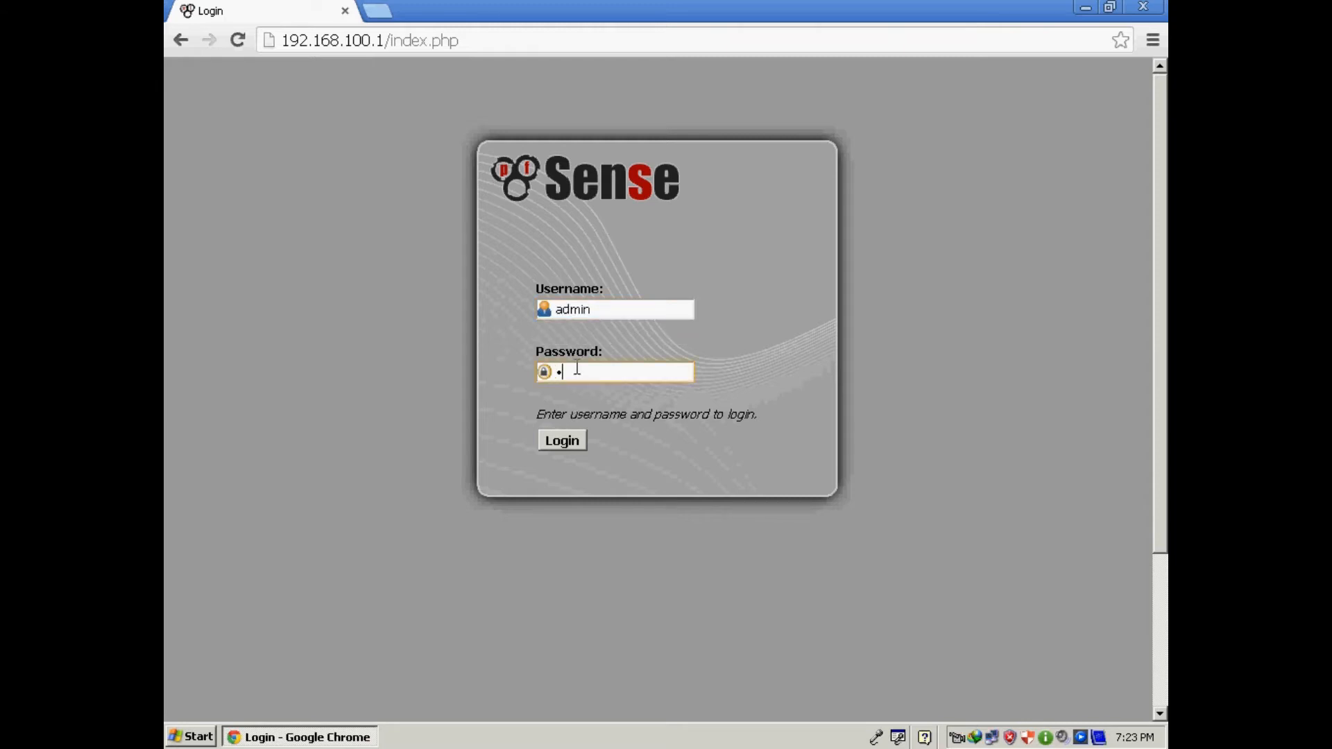
click(568, 440)
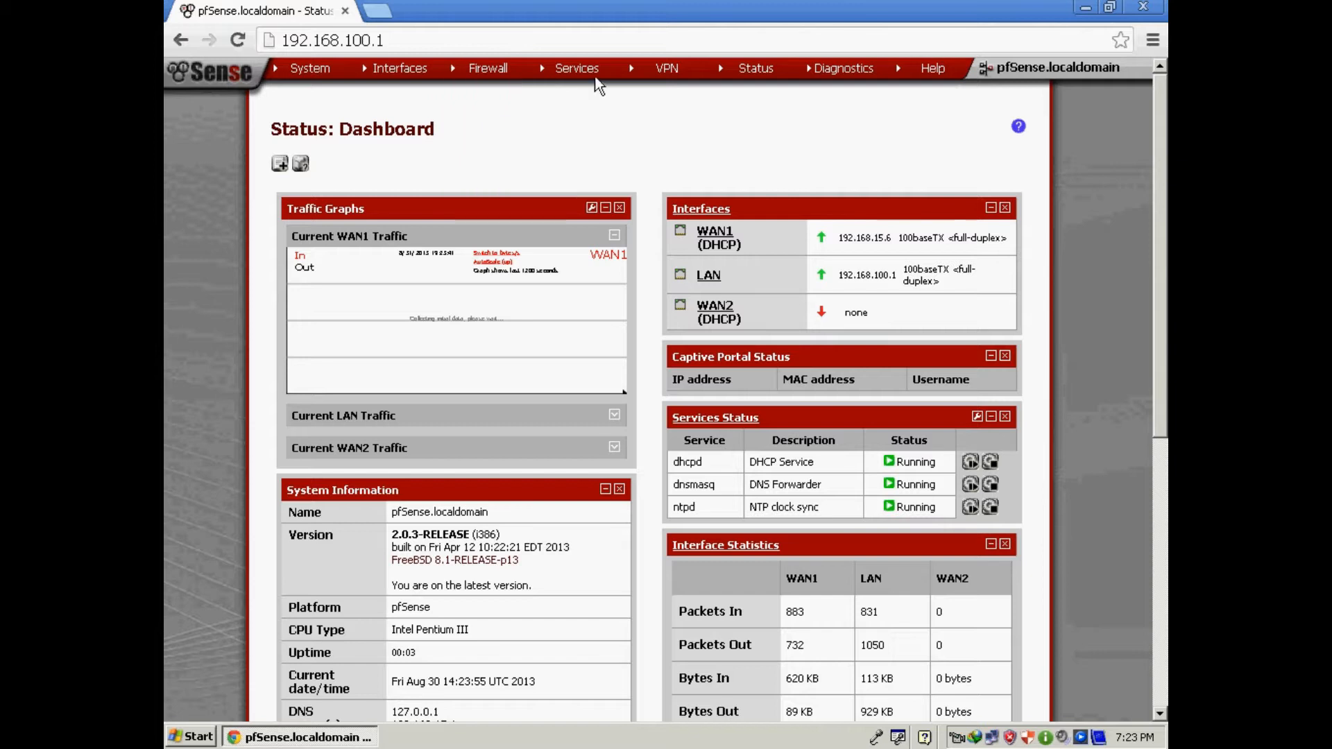
mouse_move(589, 74)
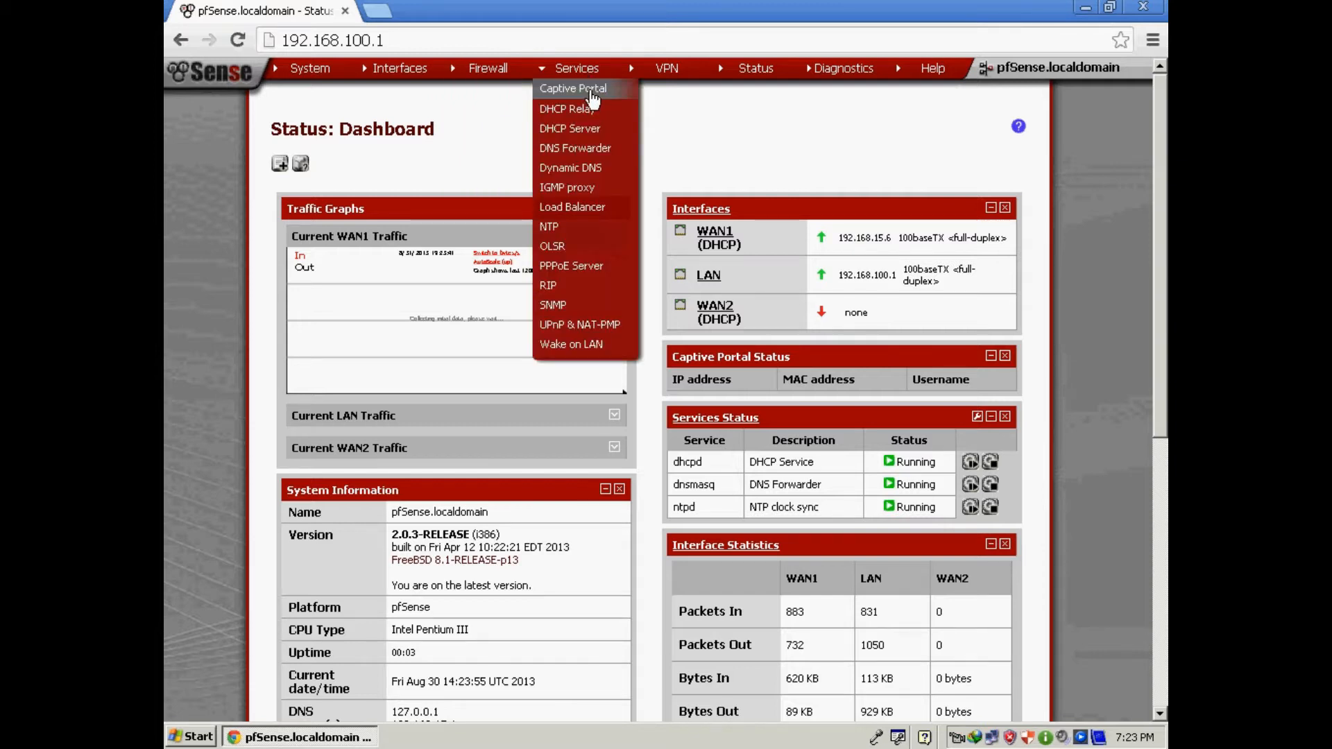
click(591, 98)
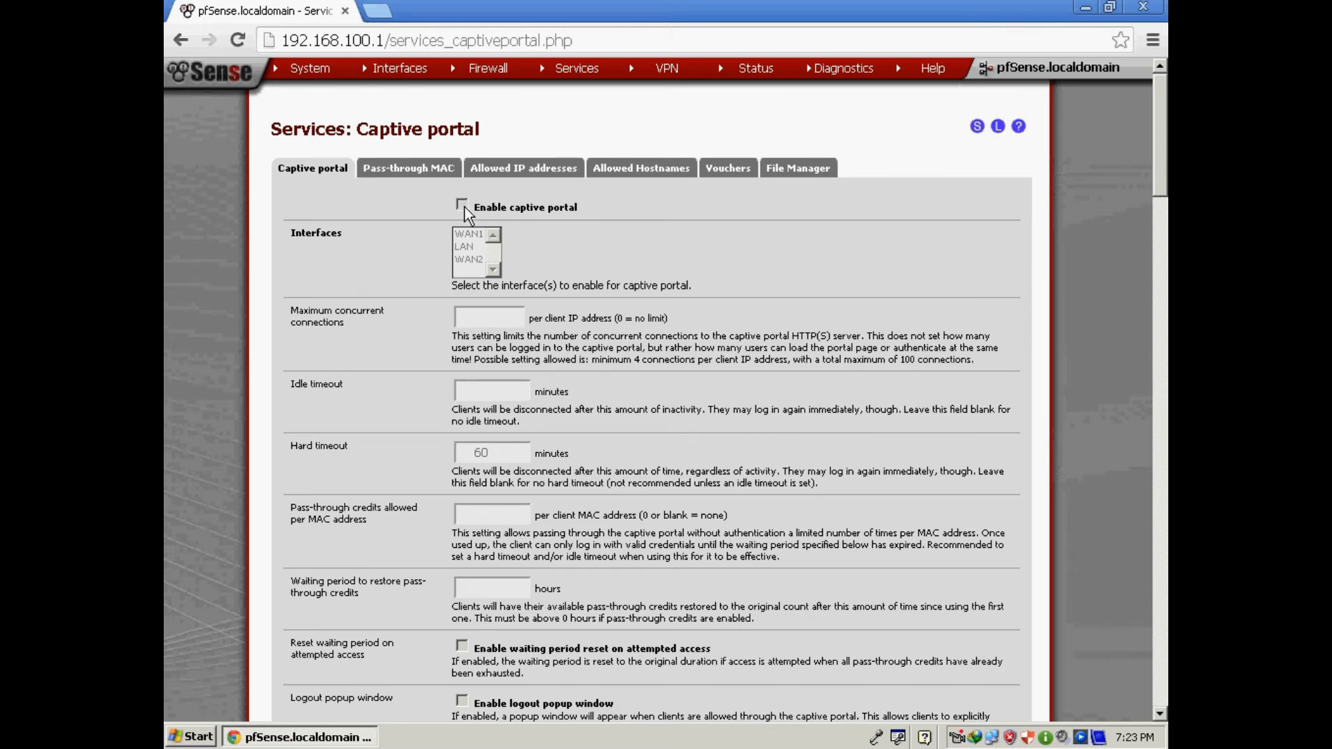
Enable the captive portal on the LAN interface and clear the 60-minute hard timeout.
click(462, 205)
click(465, 247)
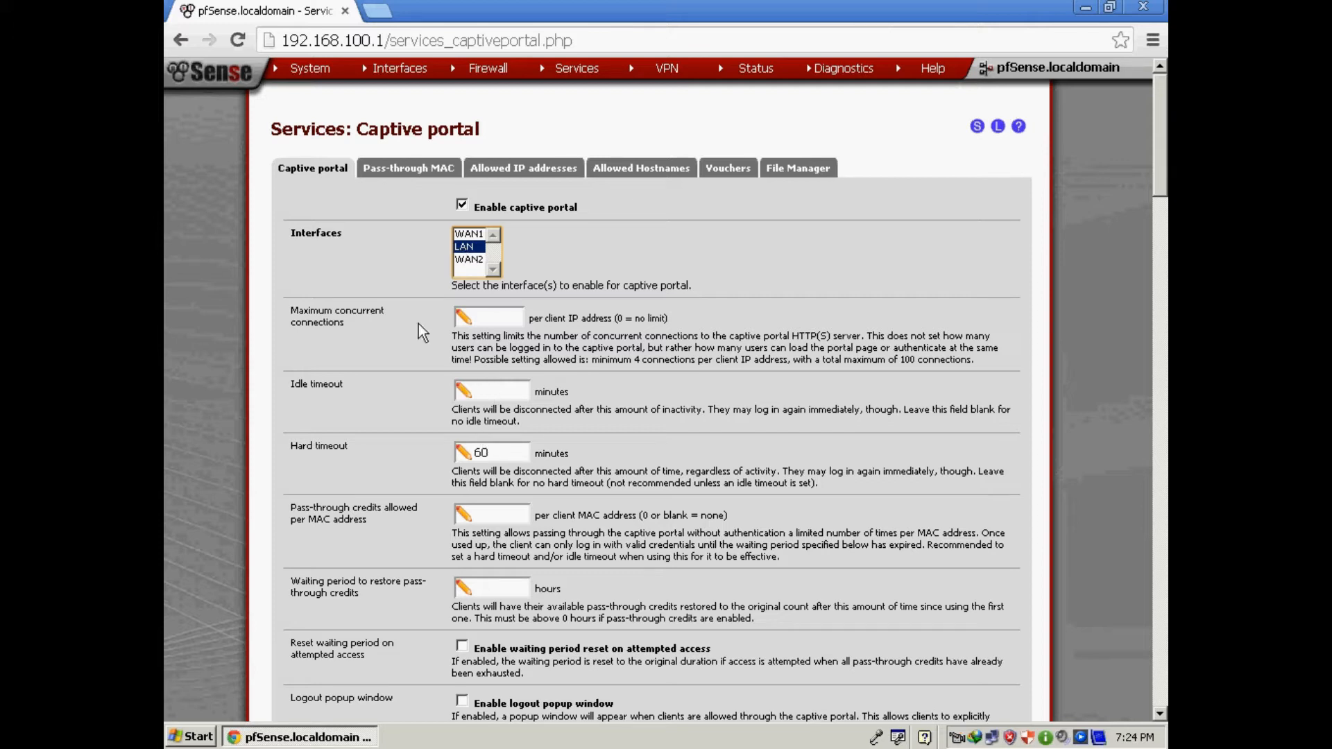
click(477, 317)
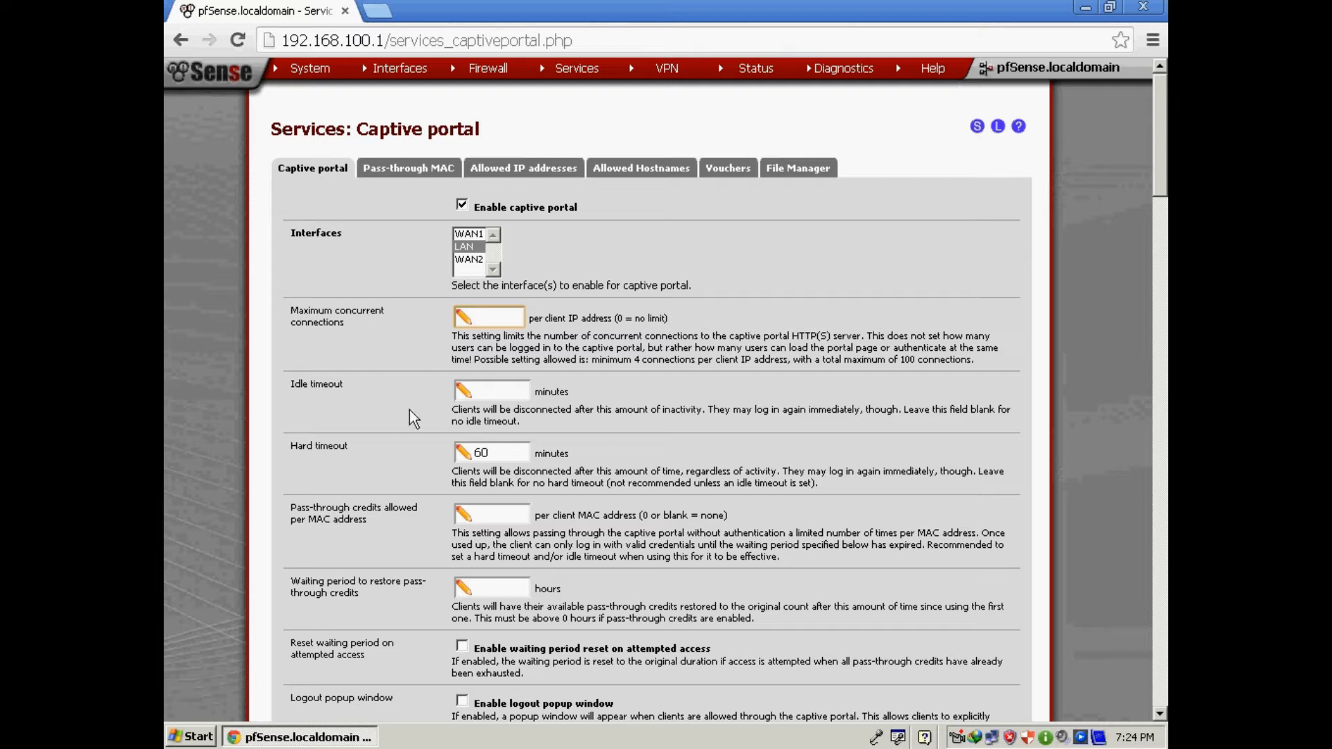
click(504, 450)
key(BackSpace)
key(BackSpace)
Turn on Disable concurrent logins.
scroll(807, 475, down, 1)
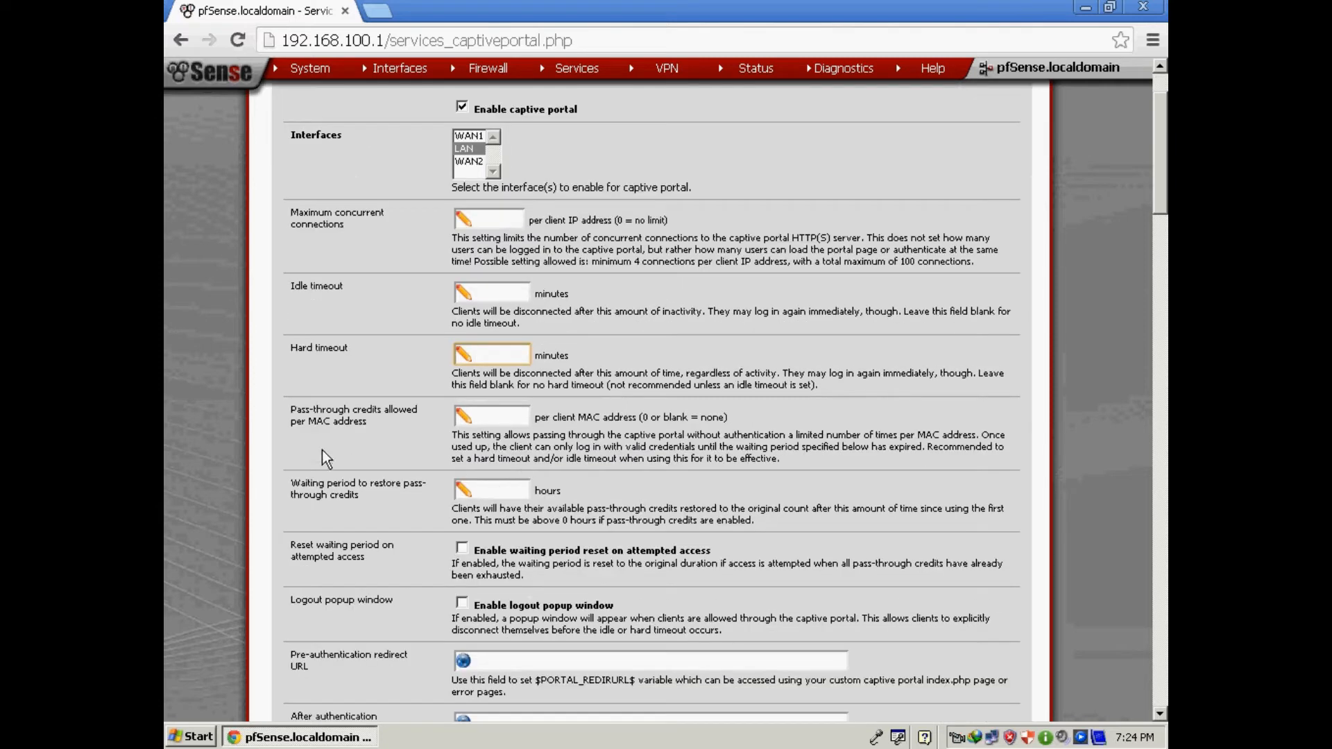
scroll(525, 471, down, 1)
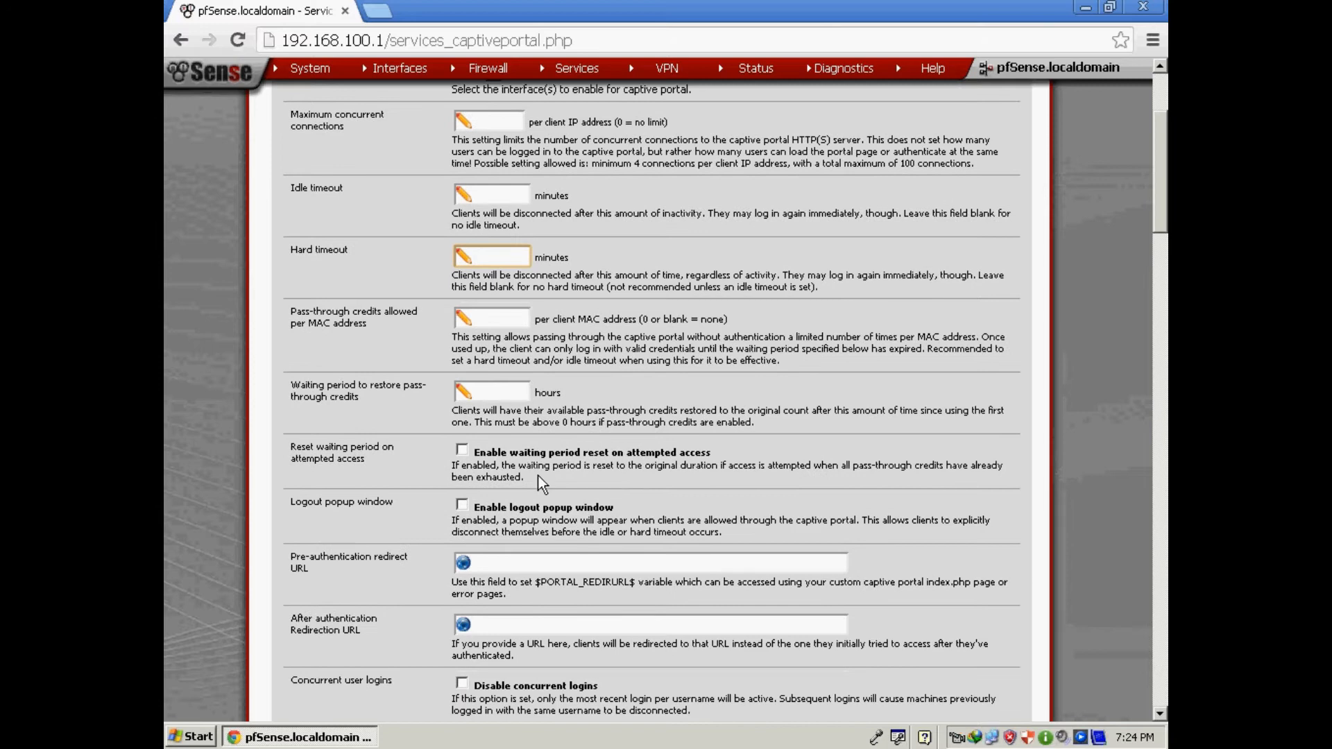
scroll(528, 472, down, 1)
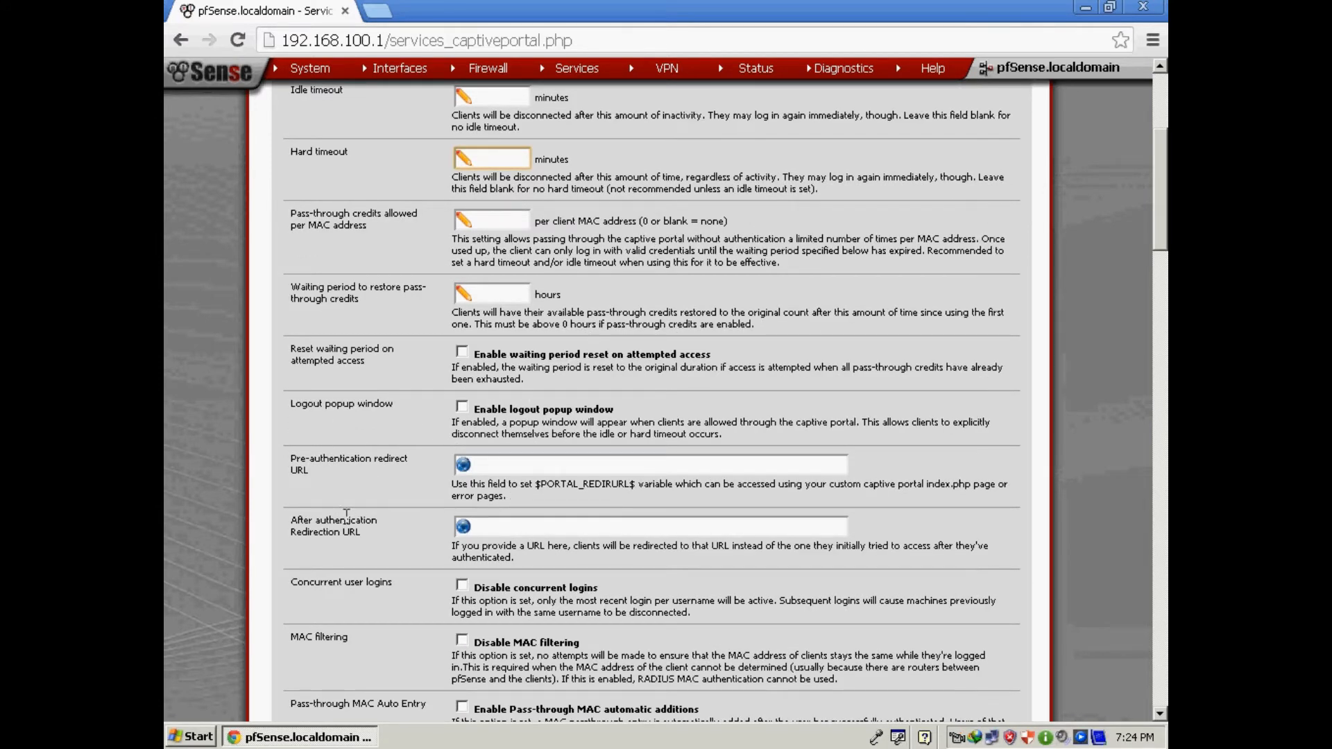
scroll(562, 534, down, 2)
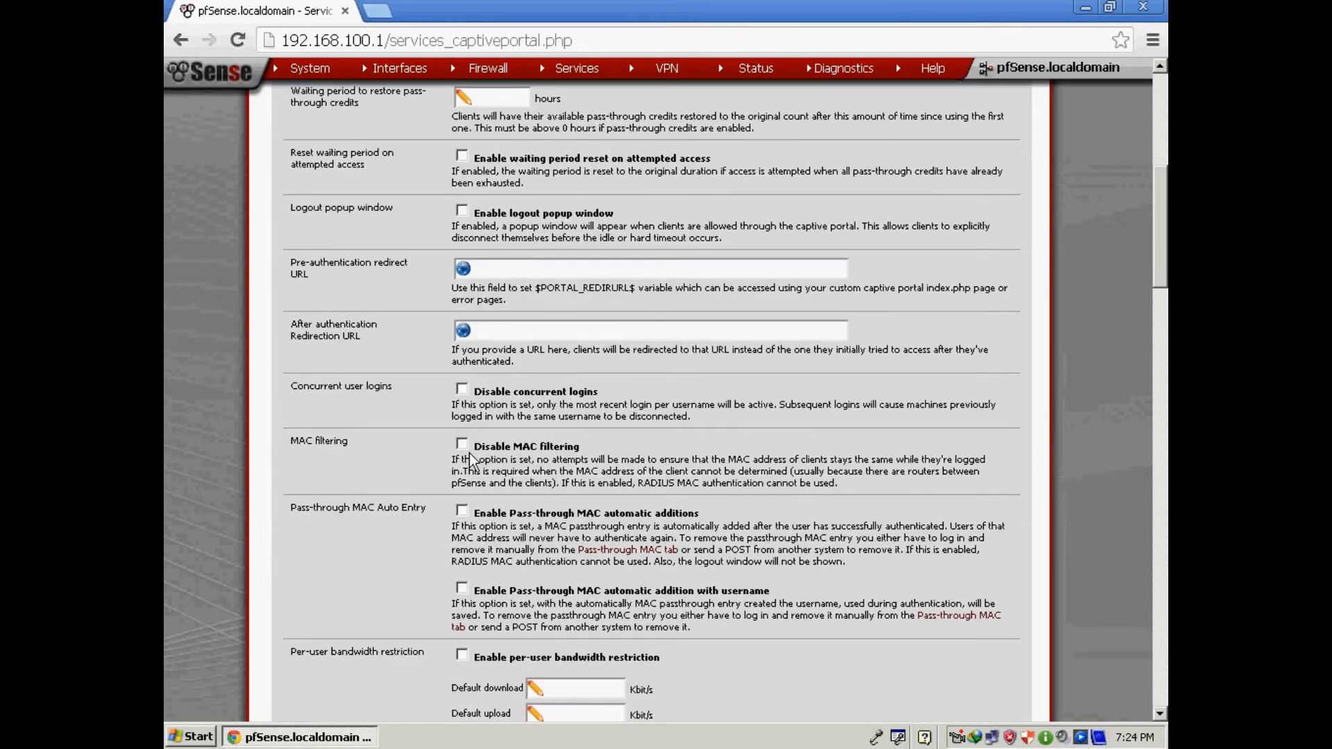
click(464, 393)
Replace plain MAC auto additions with 'with username' and enable per-user bandwidth restriction.
scroll(655, 537, down, 3)
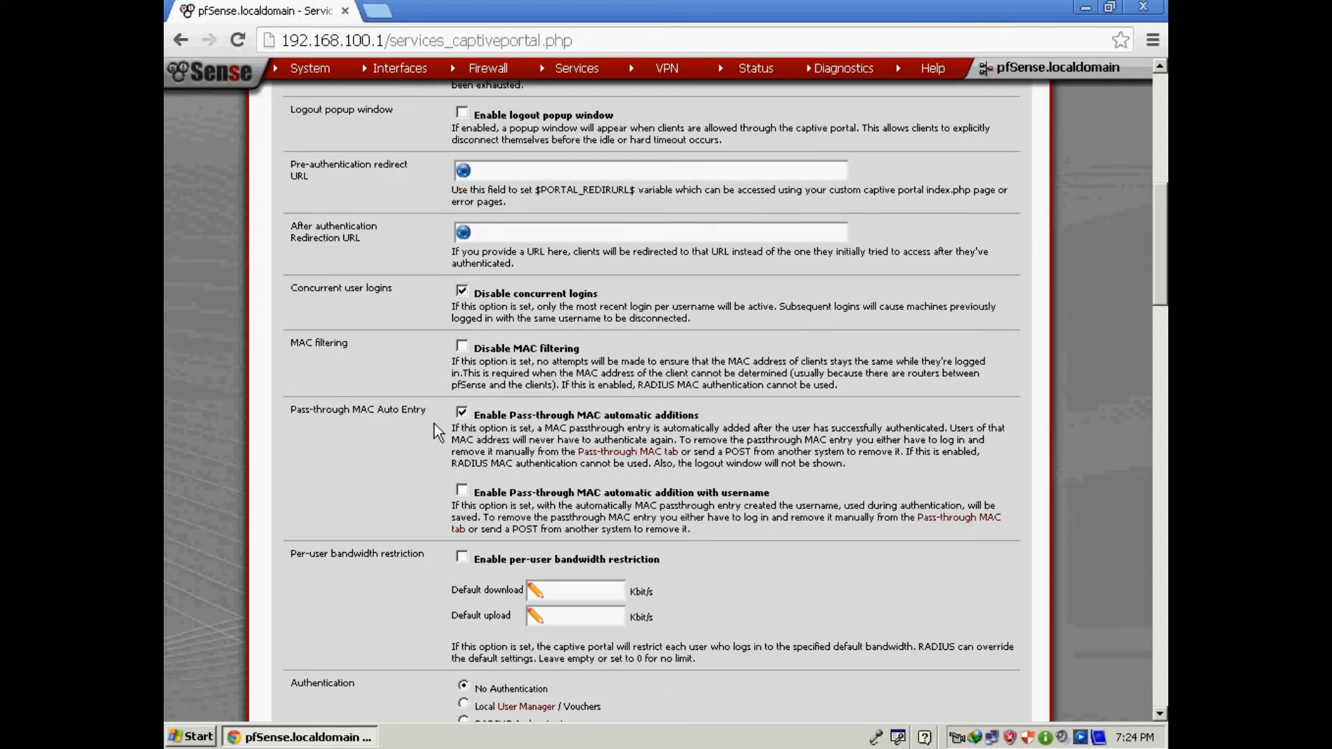
click(462, 412)
click(462, 493)
double_click(793, 493)
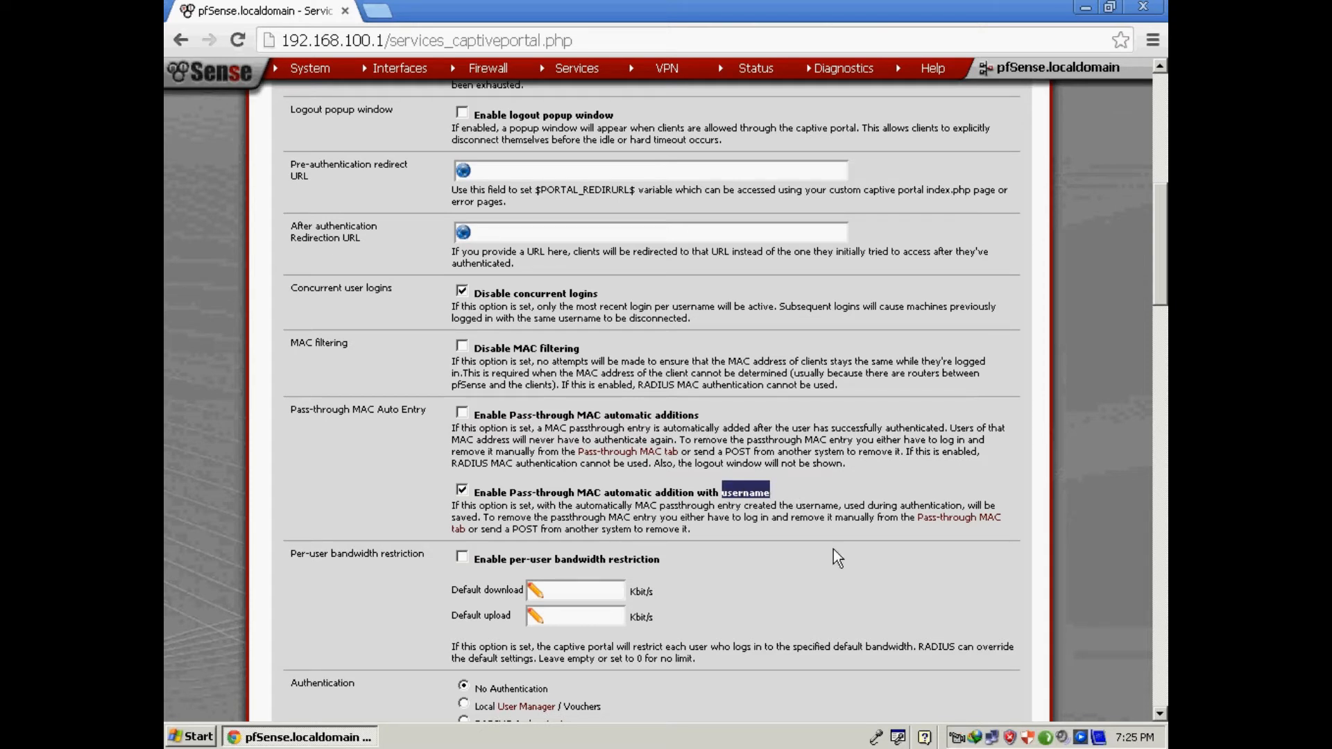
scroll(833, 548, down, 3)
click(463, 362)
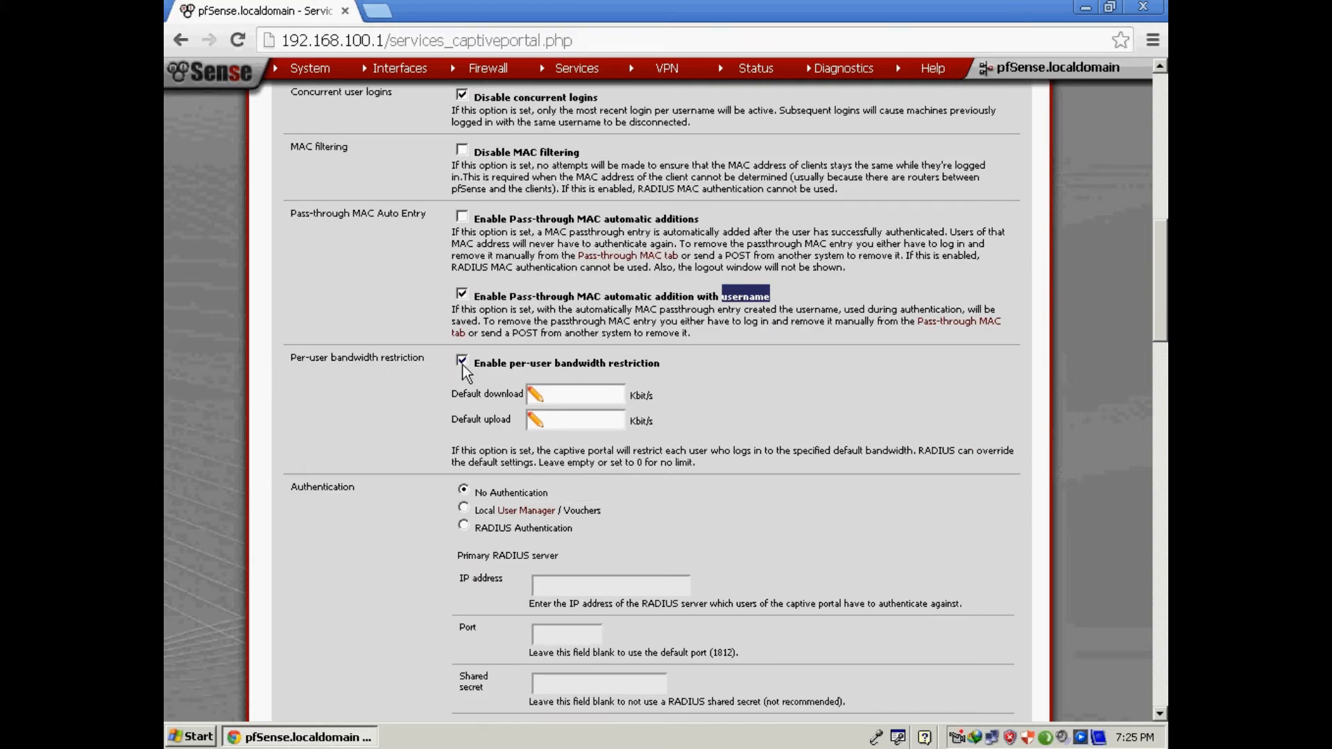
Enter 1024 Kbit/s as default download and 341 Kbit/s as default upload.
click(553, 394)
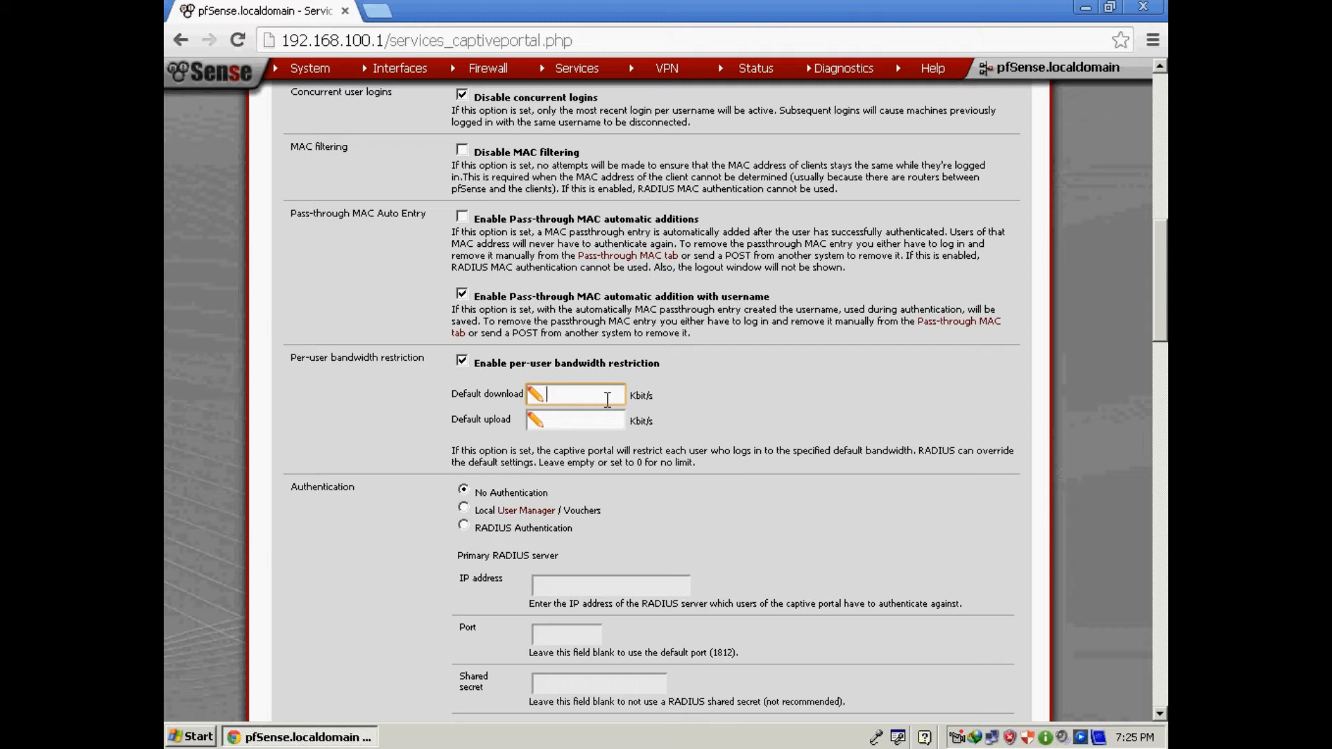
text(1024)
click(572, 421)
text(341)
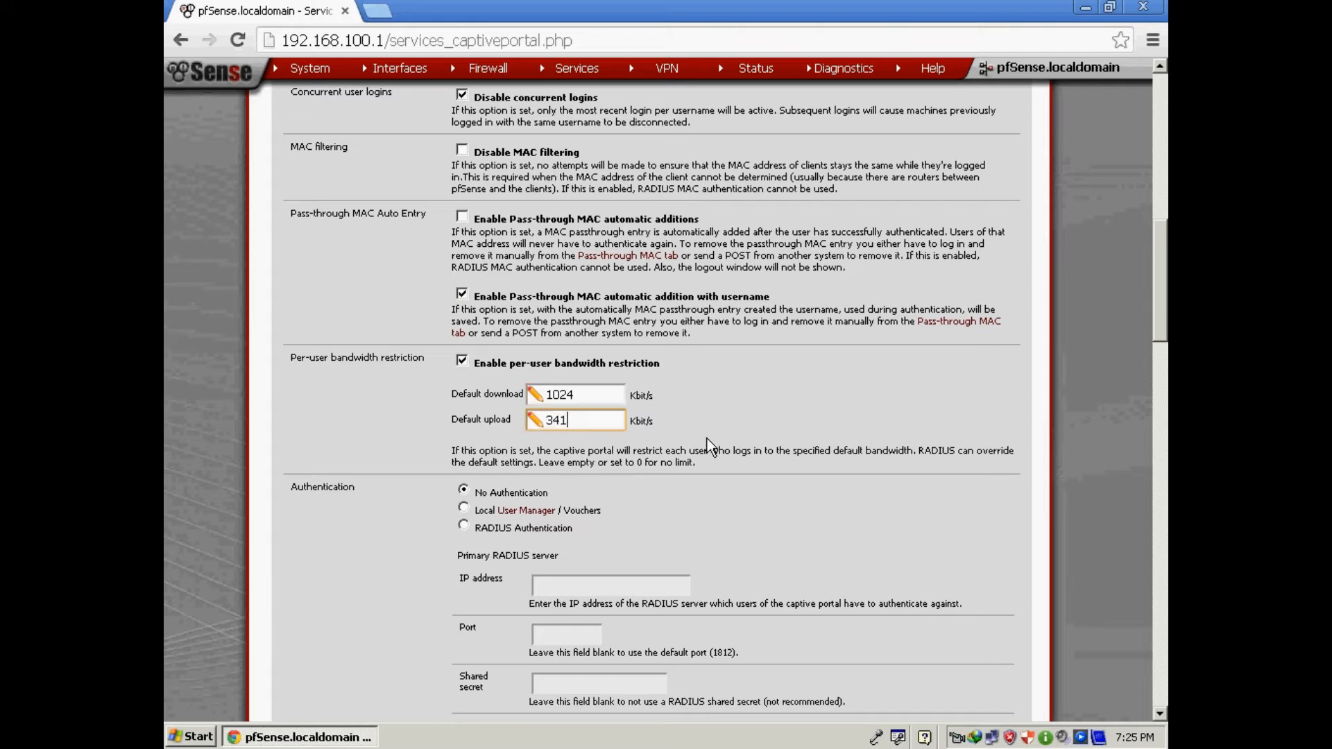
Highlight the 1024 download and 341 upload values to point them out.
scroll(754, 464, down, 3)
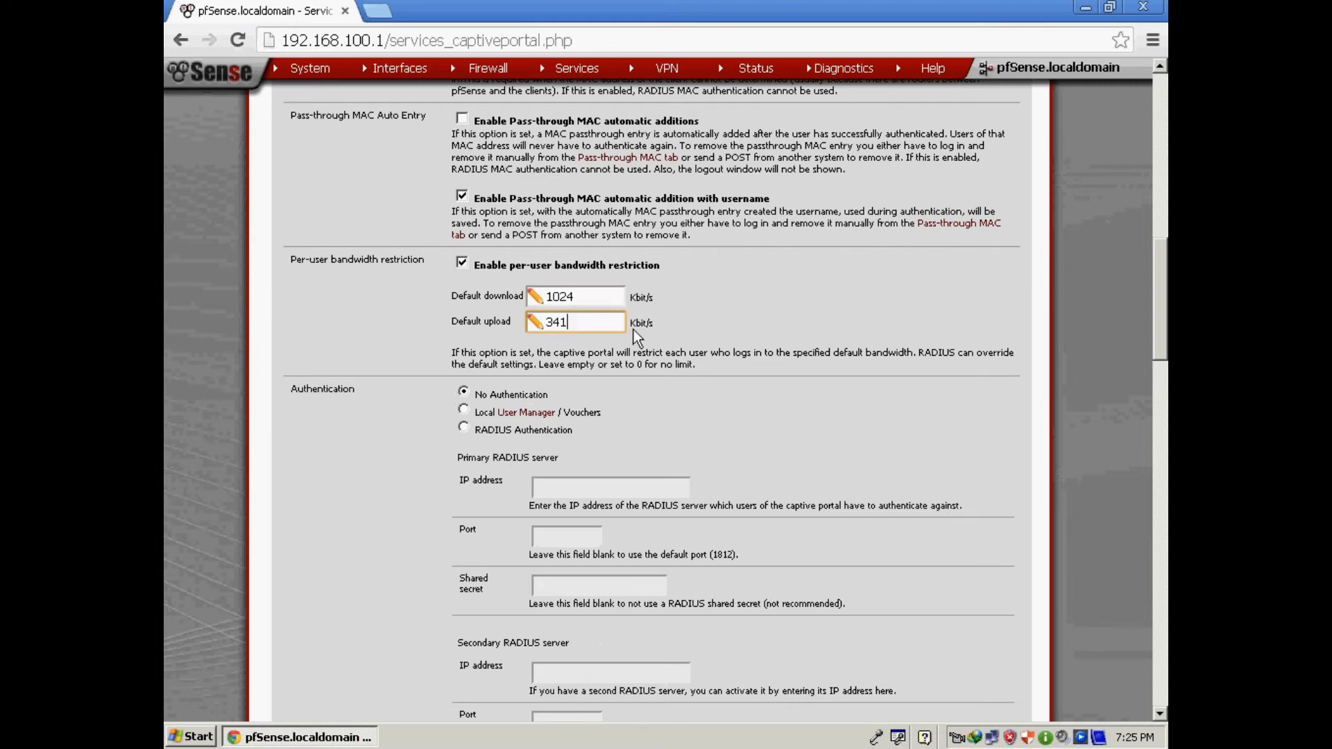
double_click(568, 298)
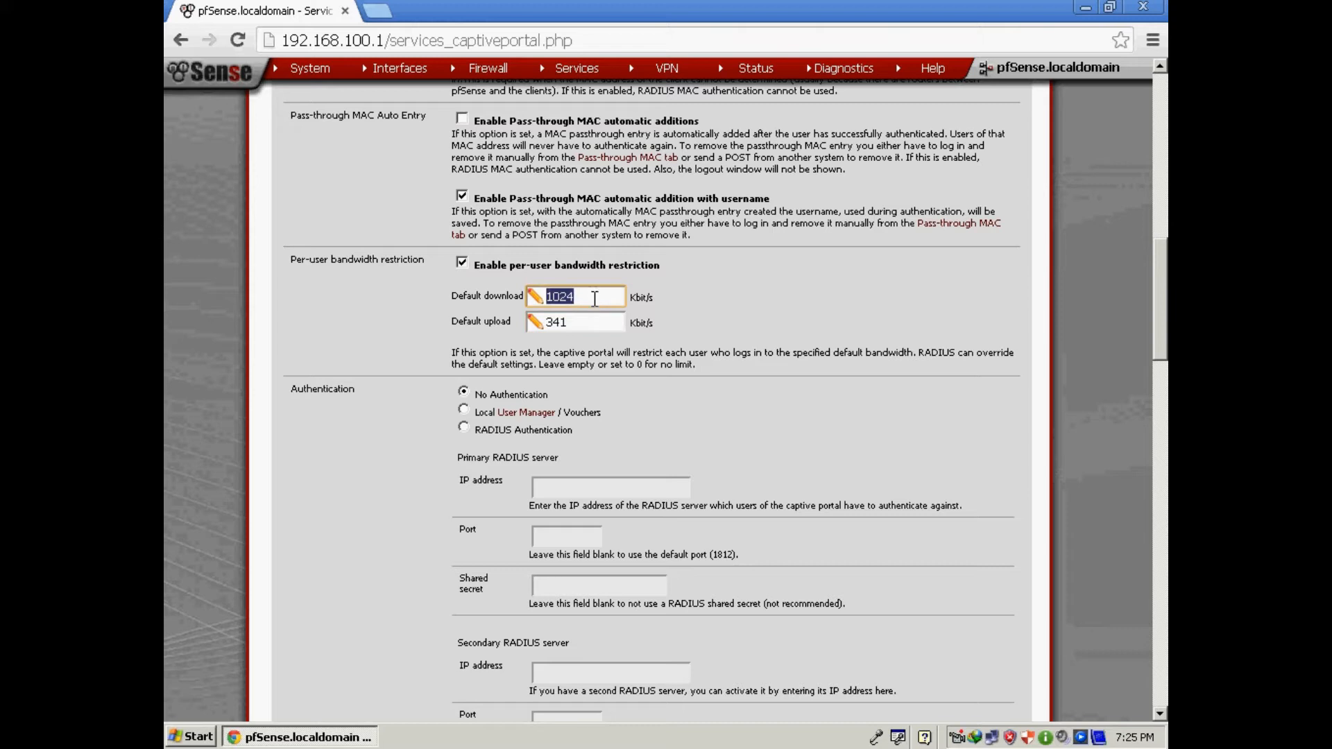
click(585, 321)
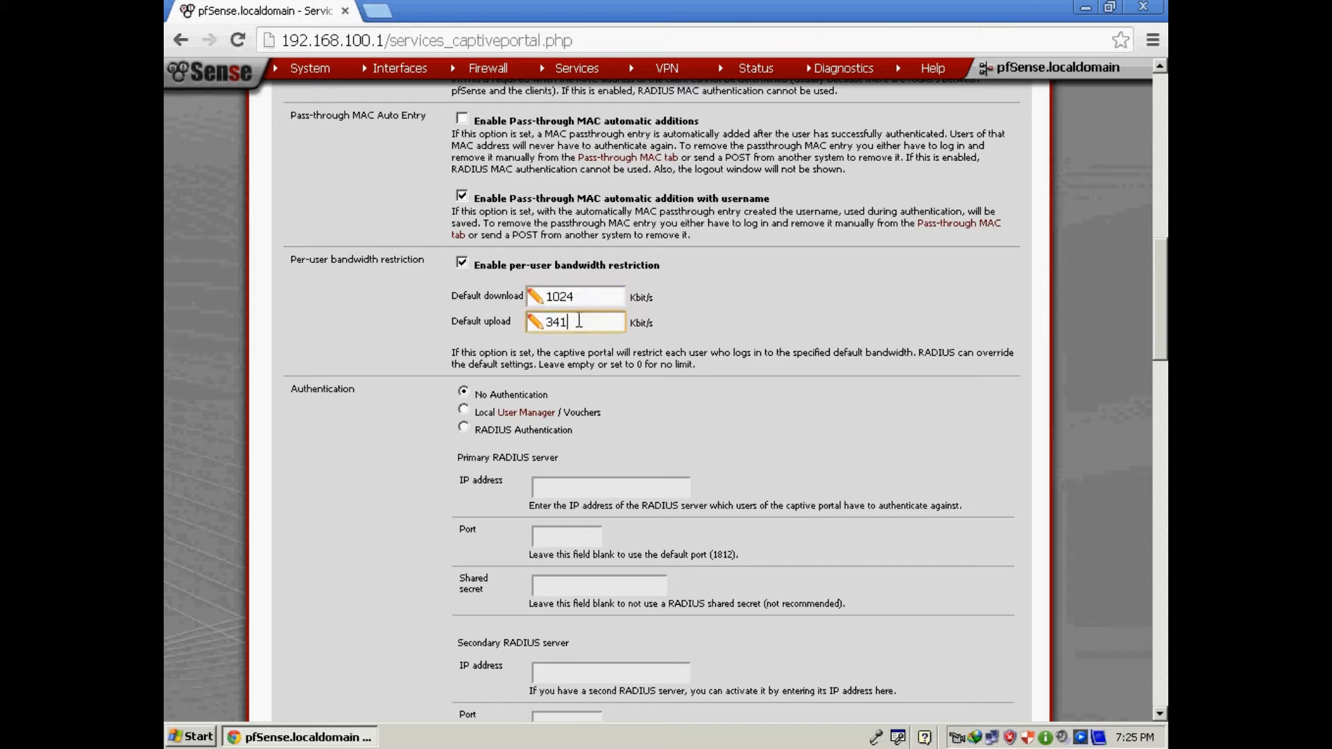
drag(548, 321, 572, 321)
drag(544, 296, 585, 296)
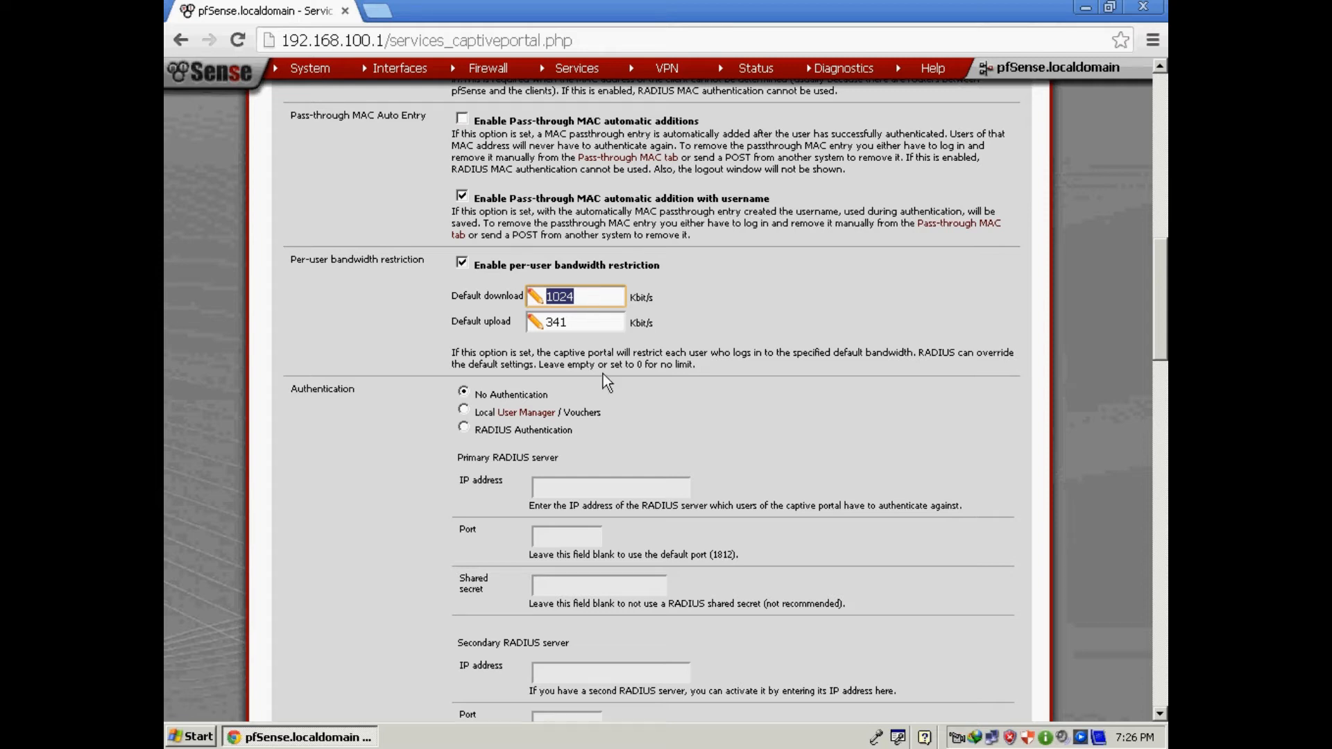
Set captive portal authentication to Local User Manager / Vouchers.
scroll(582, 408, down, 3)
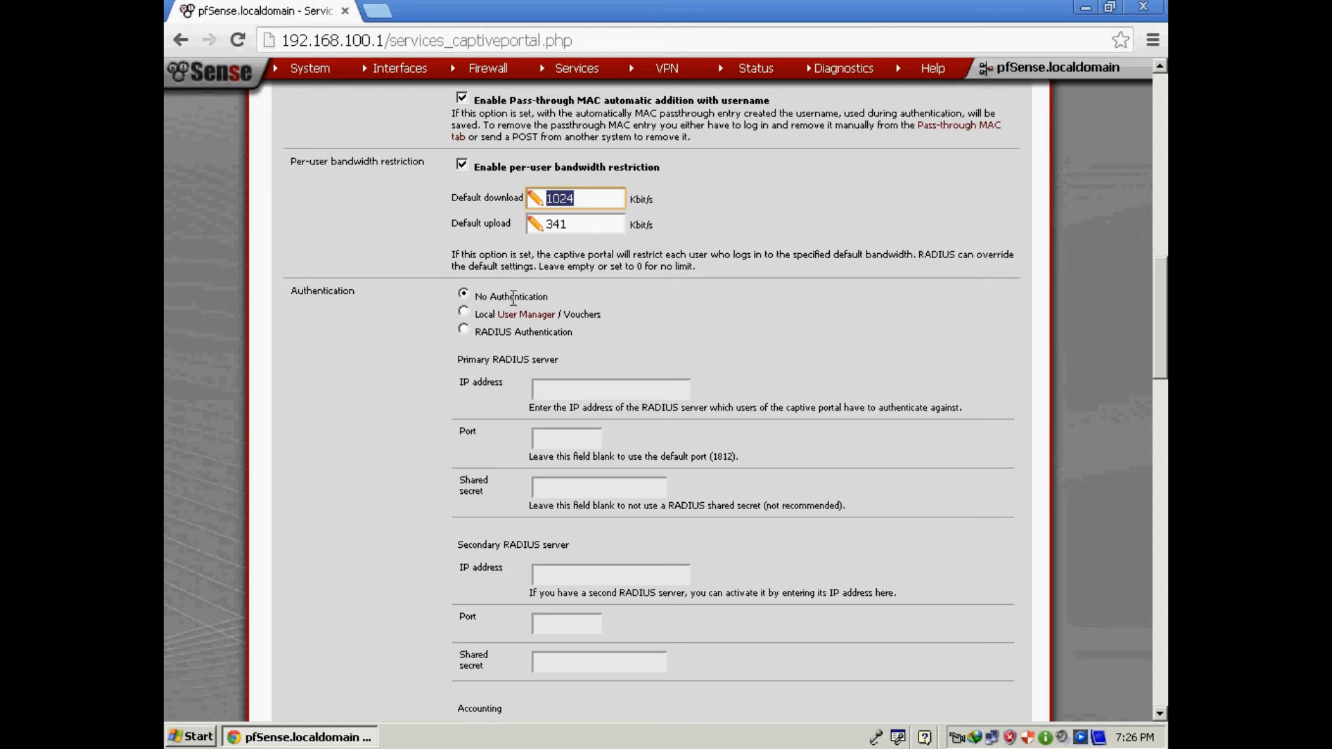
click(464, 312)
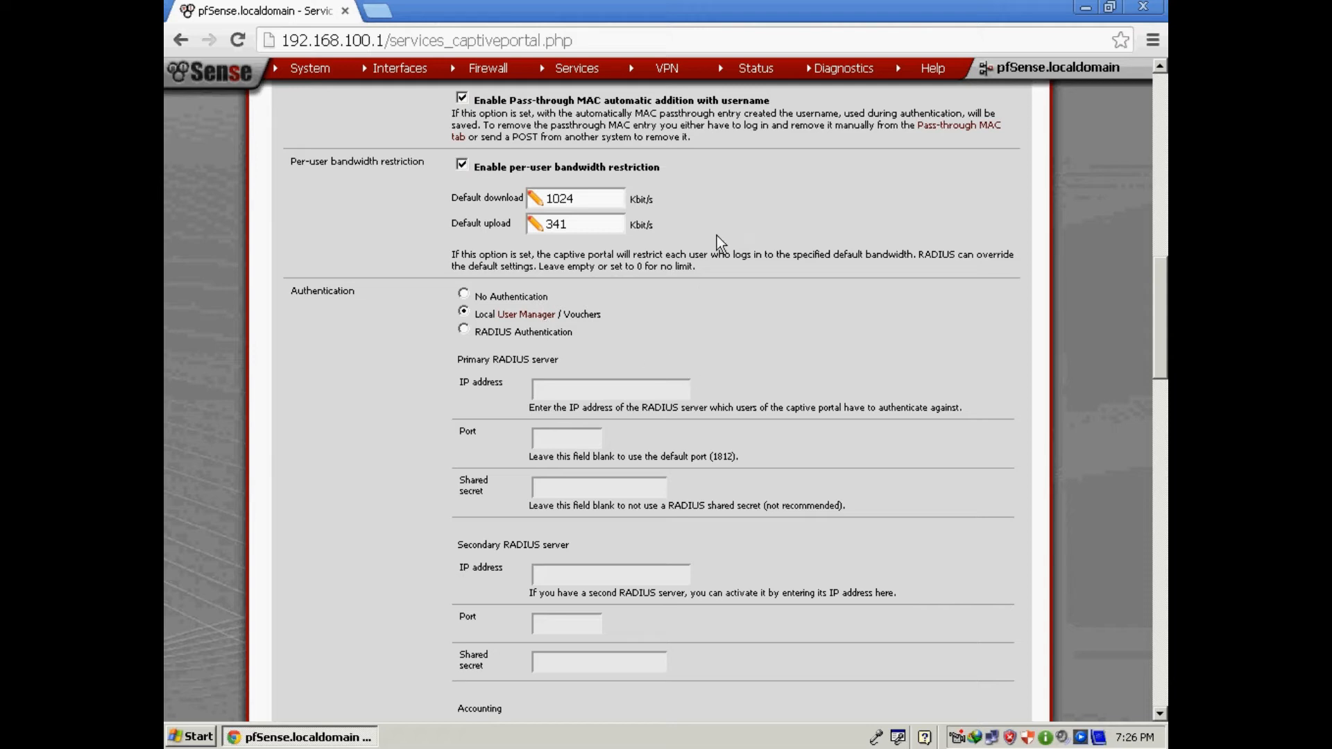
Save the captive portal settings and dismiss the changes-applied banner.
scroll(709, 292, down, 10)
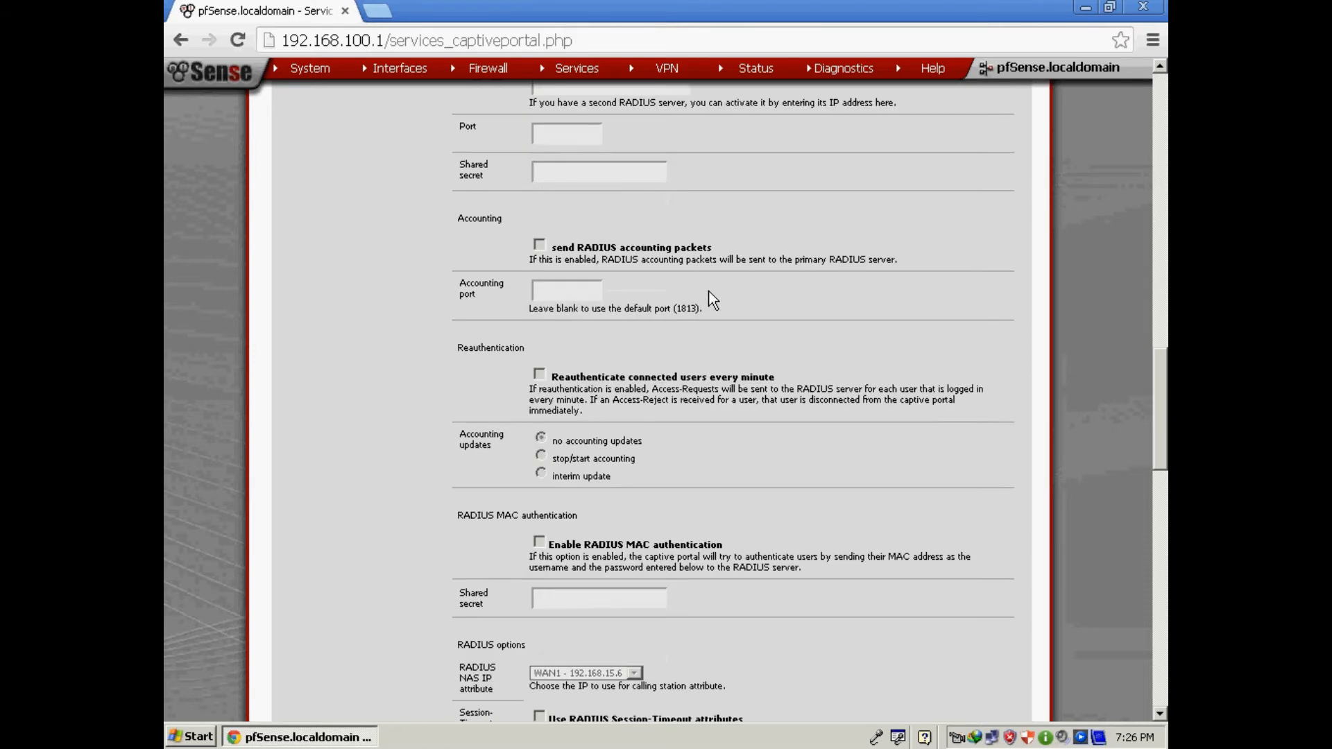
scroll(709, 290, down, 15)
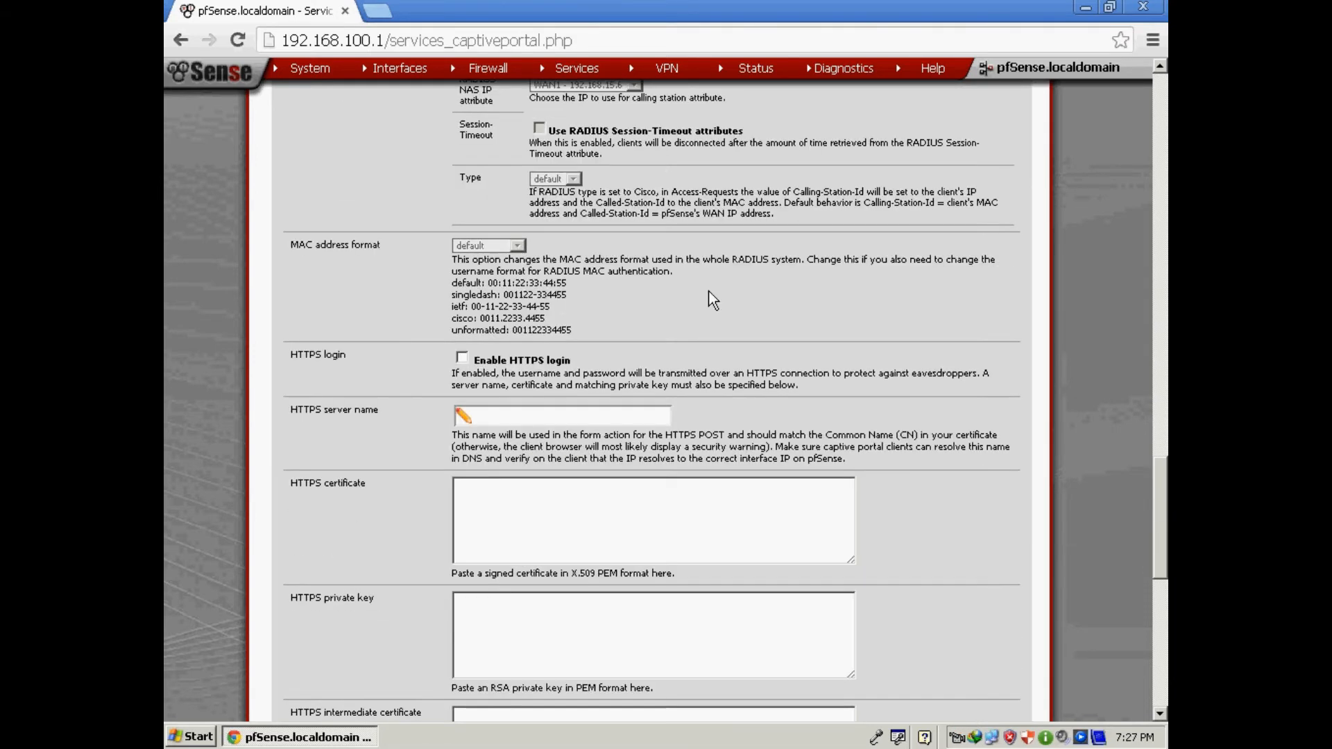
scroll(709, 293, down, 2)
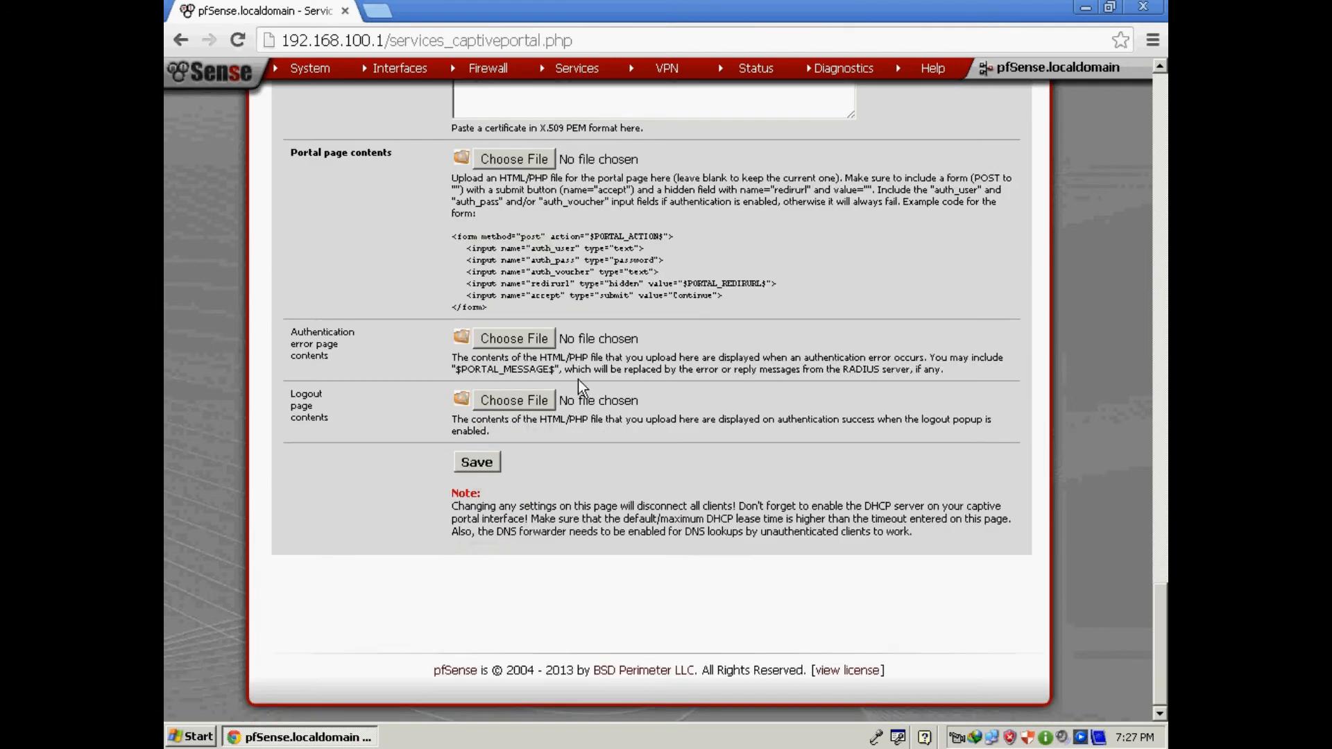
click(482, 465)
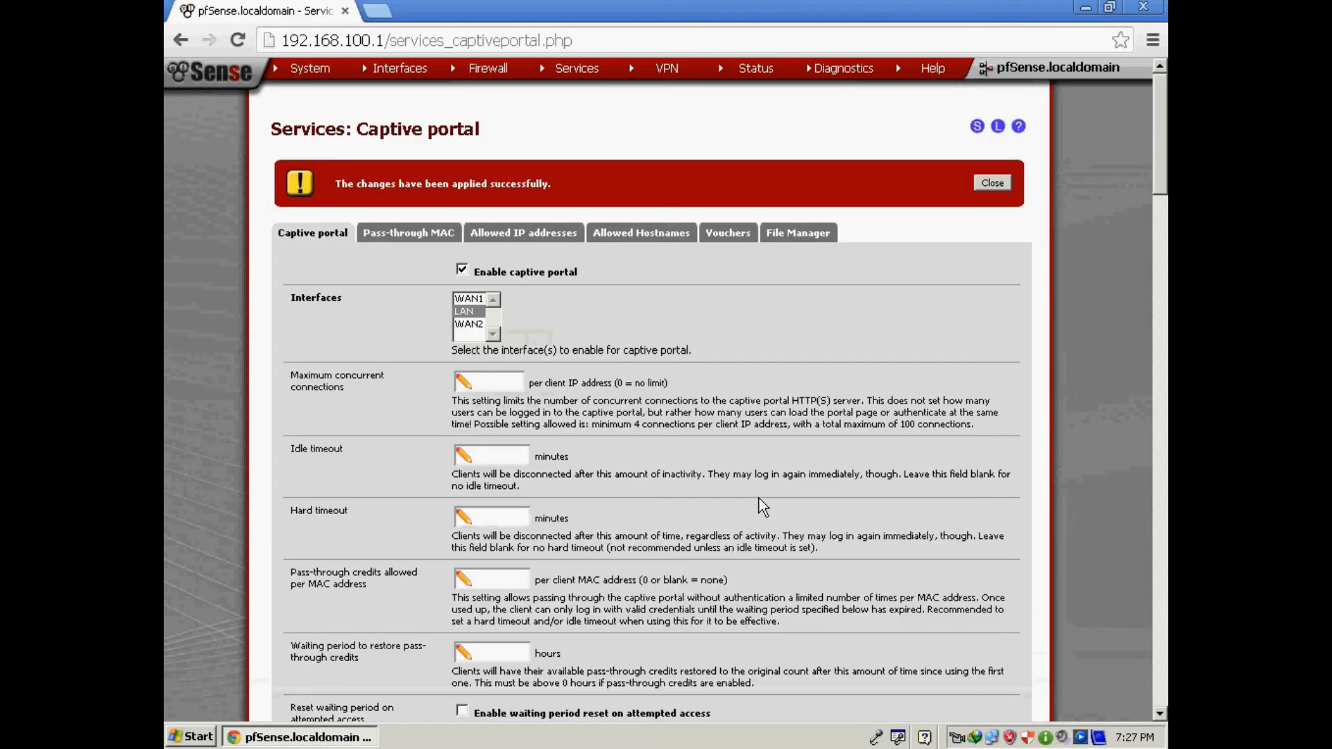
click(985, 183)
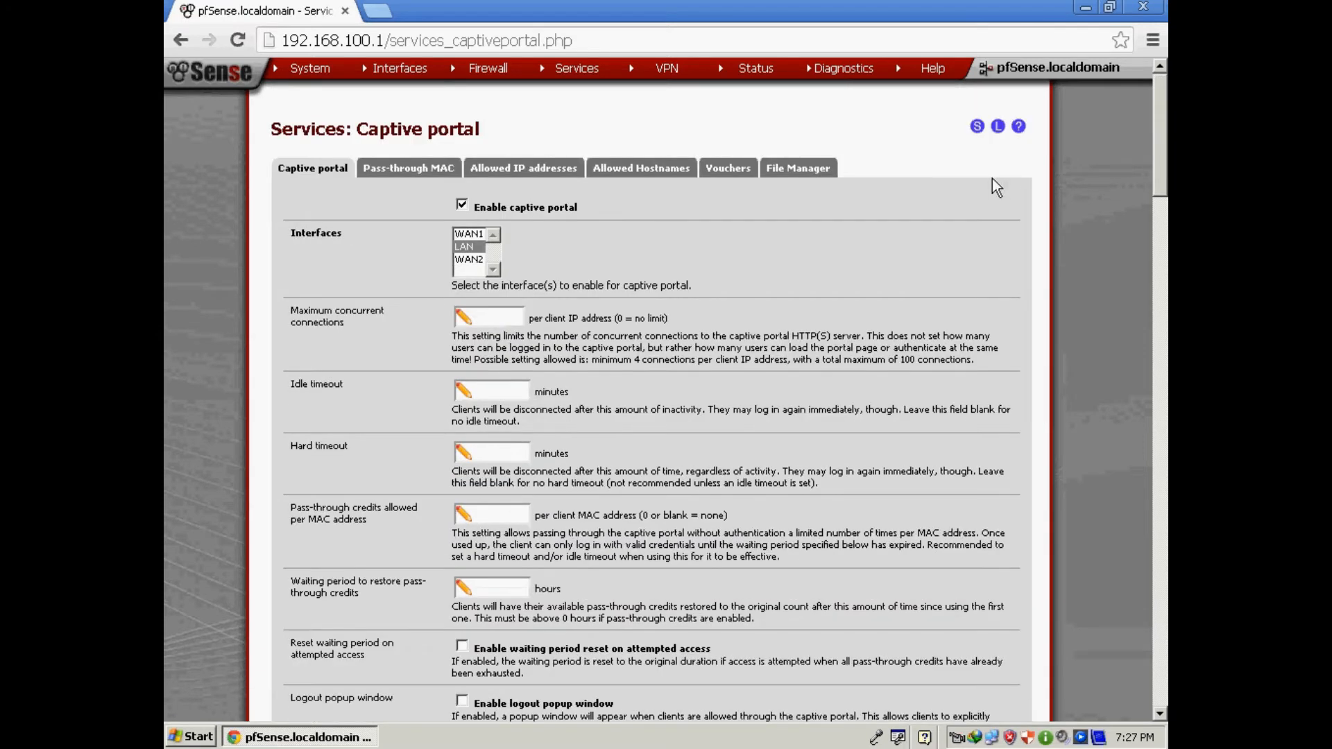
Log in through the captive portal in Internet Explorer as admin, declining password saving.
click(1084, 9)
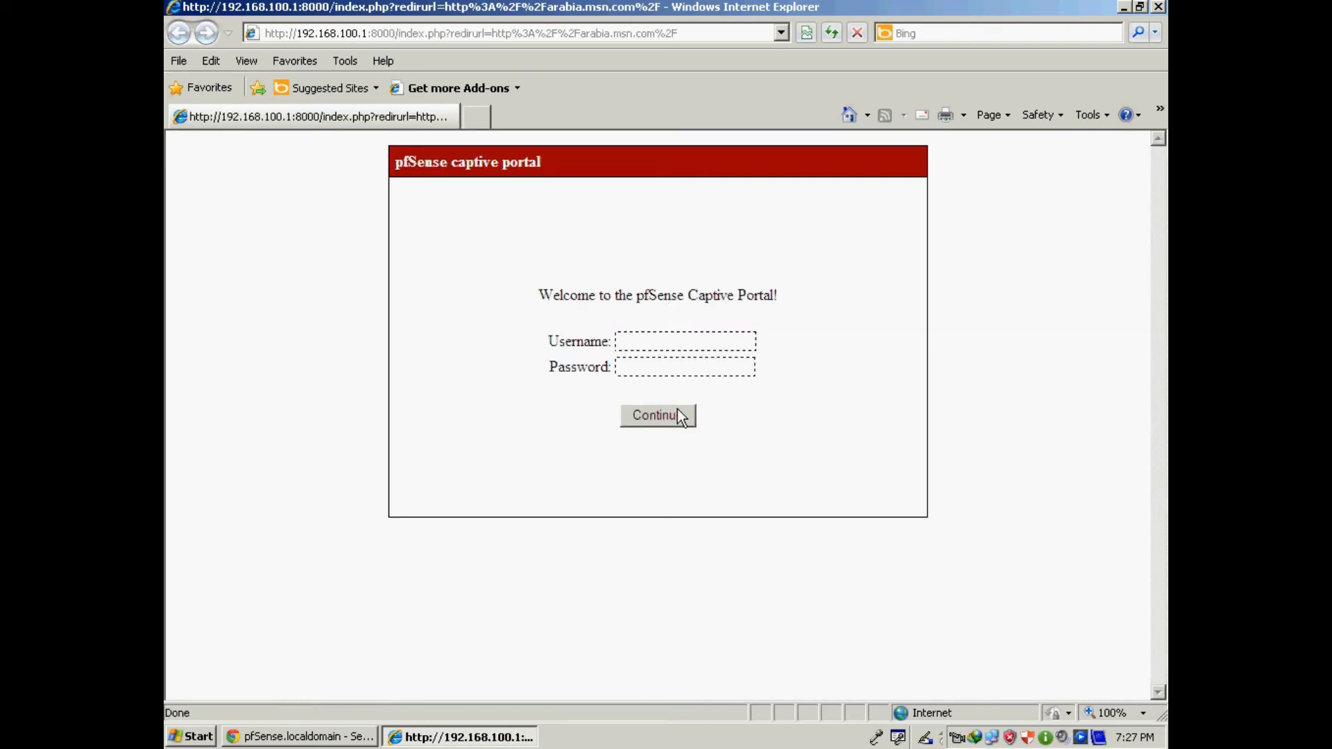
click(644, 337)
text(admin)
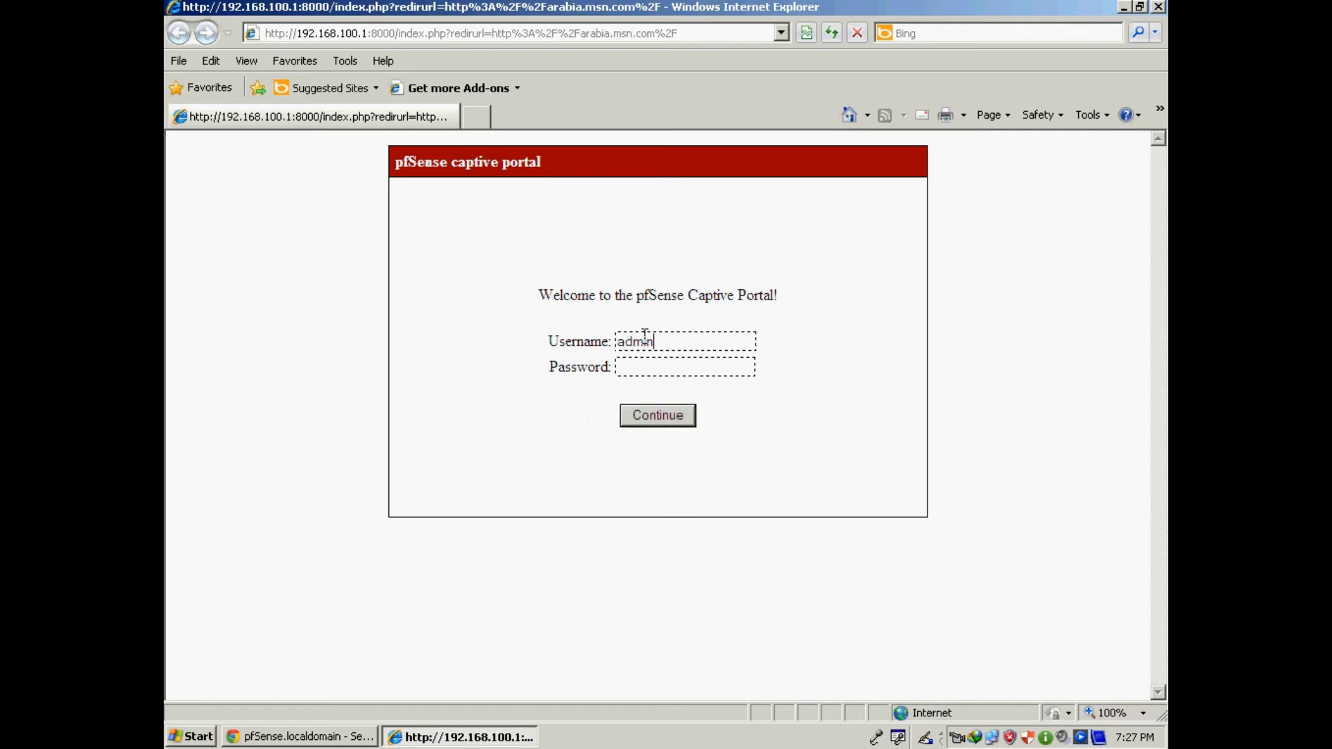
key(Tab)
text(adm)
key(BackSpace)
key(BackSpace)
key(BackSpace)
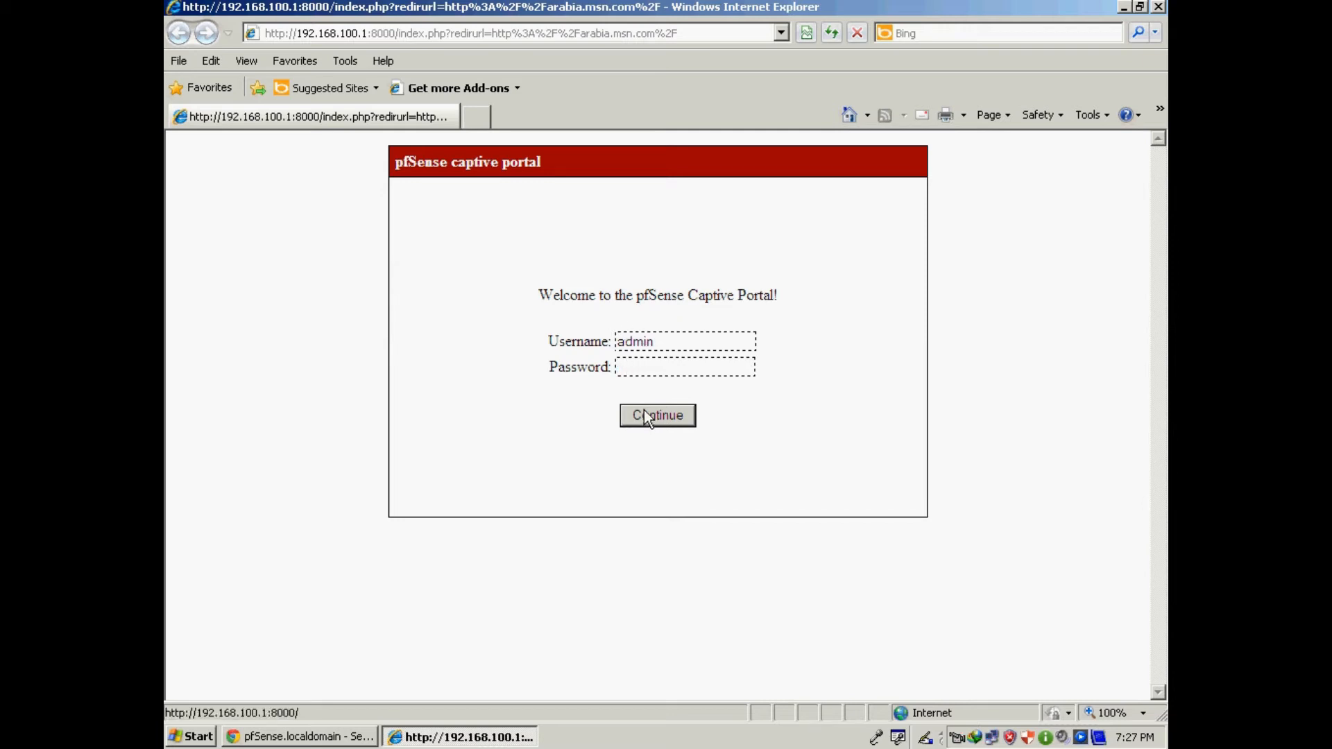
text(pfsense)
click(659, 420)
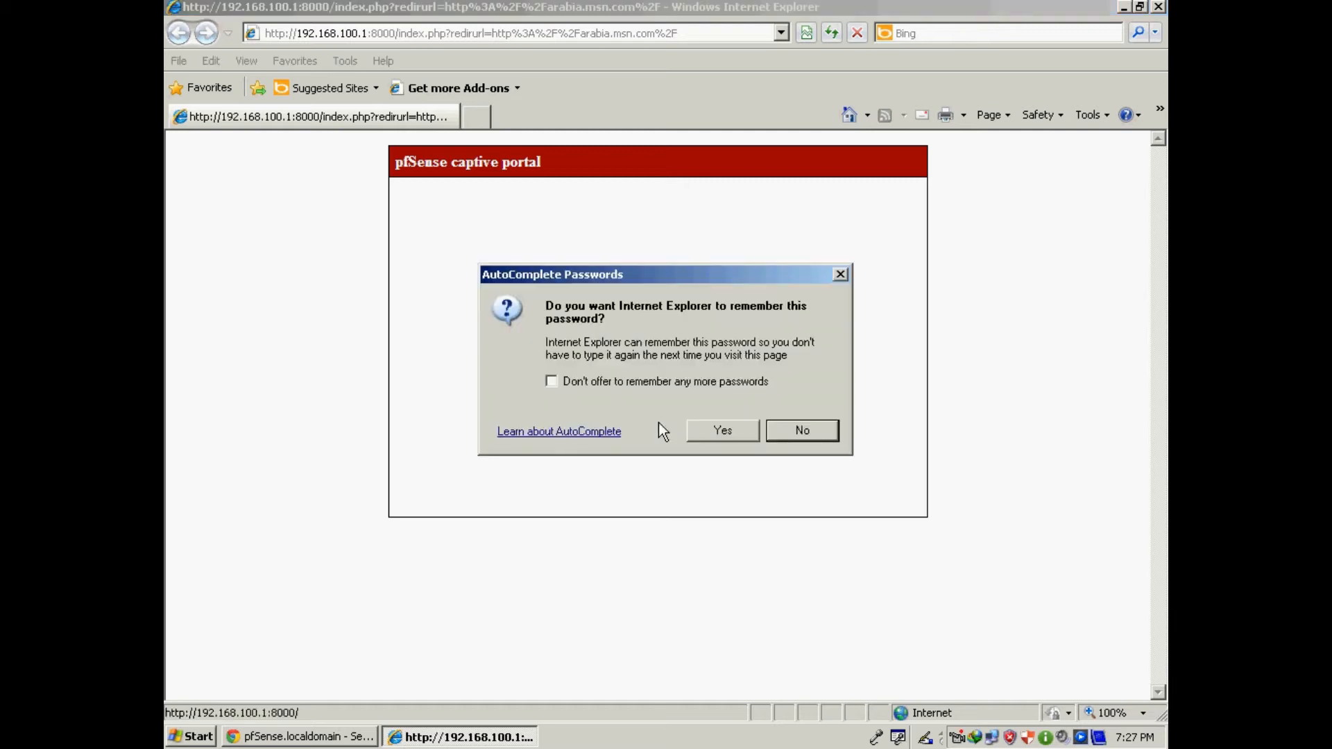
click(798, 433)
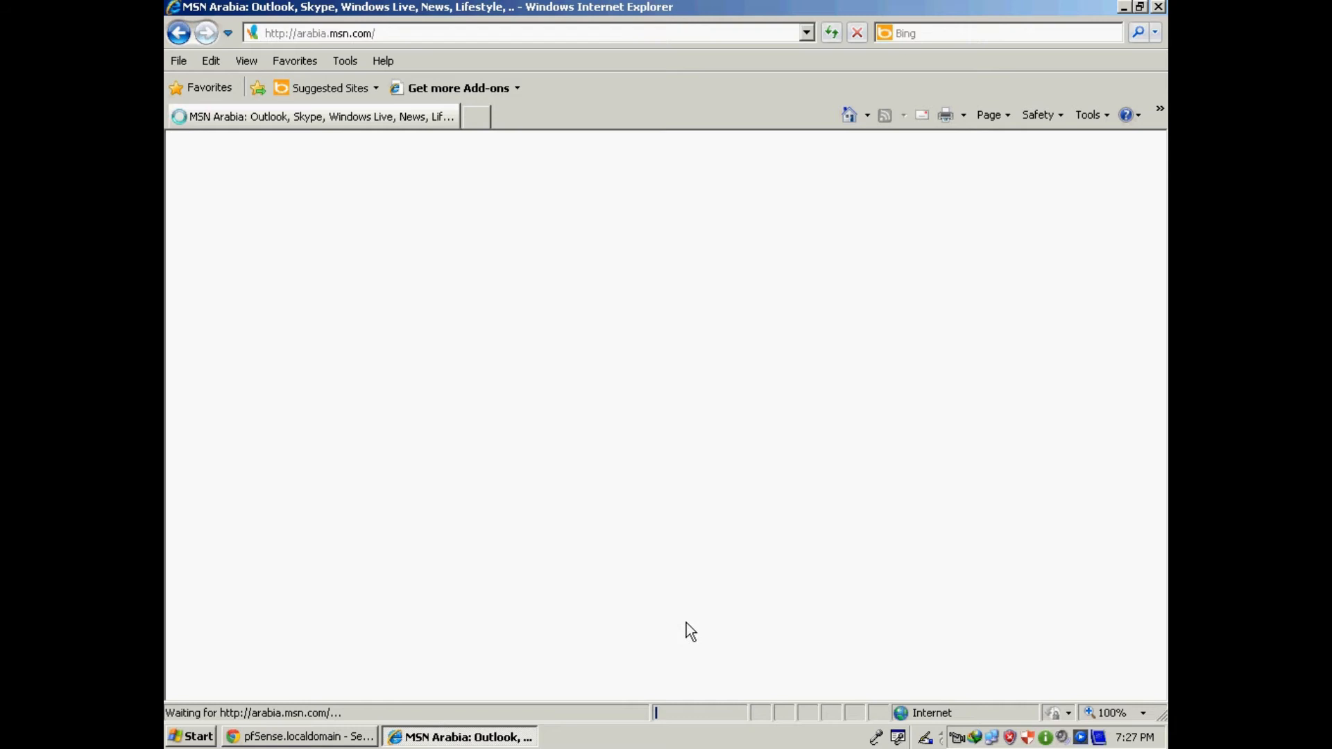
click(351, 739)
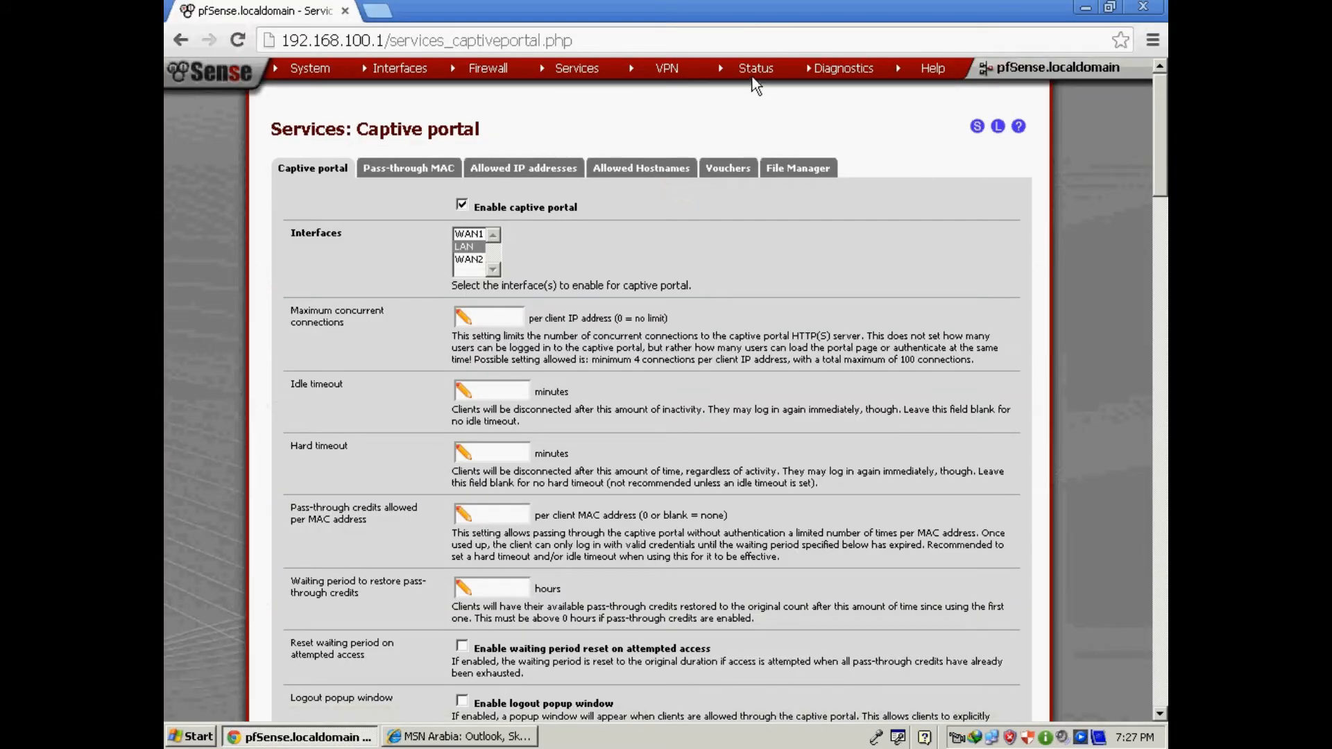
Disconnect the logged-in user from the dashboard's Captive Portal Status list.
mouse_move(755, 85)
click(754, 126)
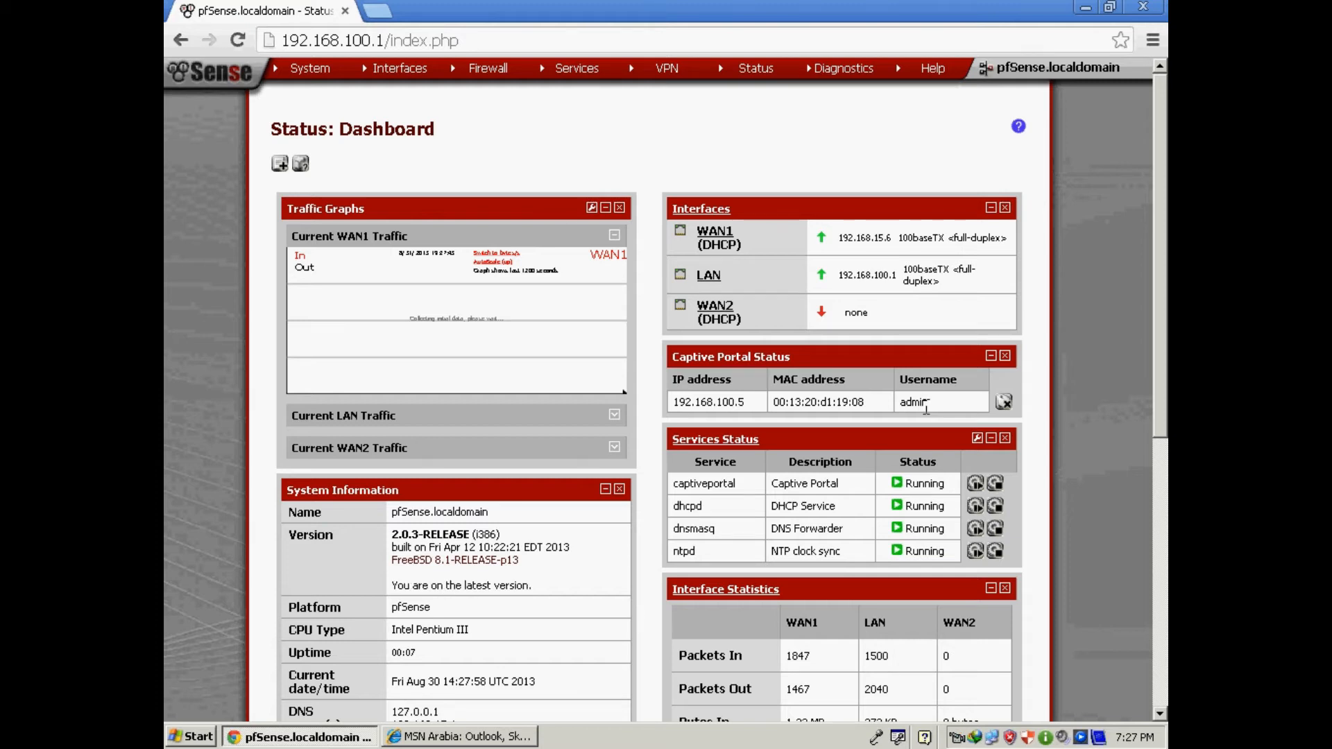
click(1003, 403)
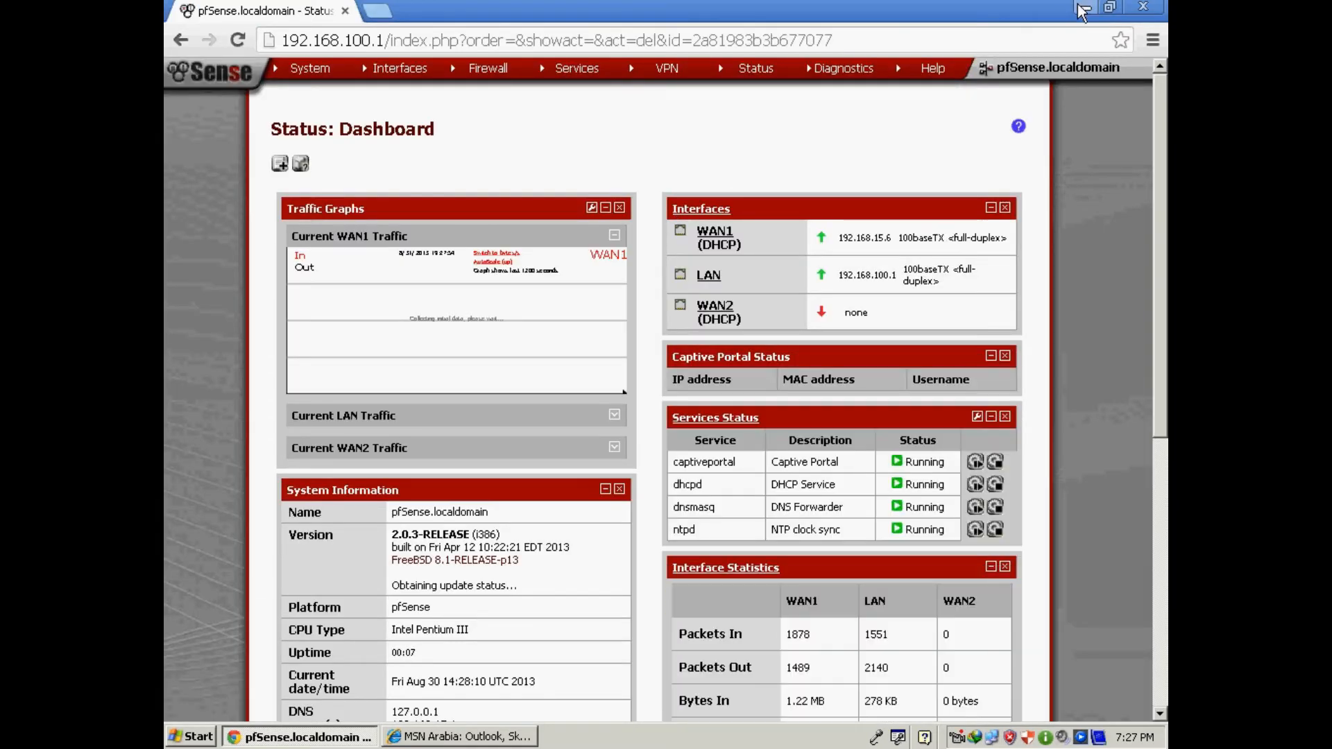
click(1084, 7)
Close Internet Explorer and a stray Chrome window, then relaunch Internet Explorer for a fresh session.
click(1158, 7)
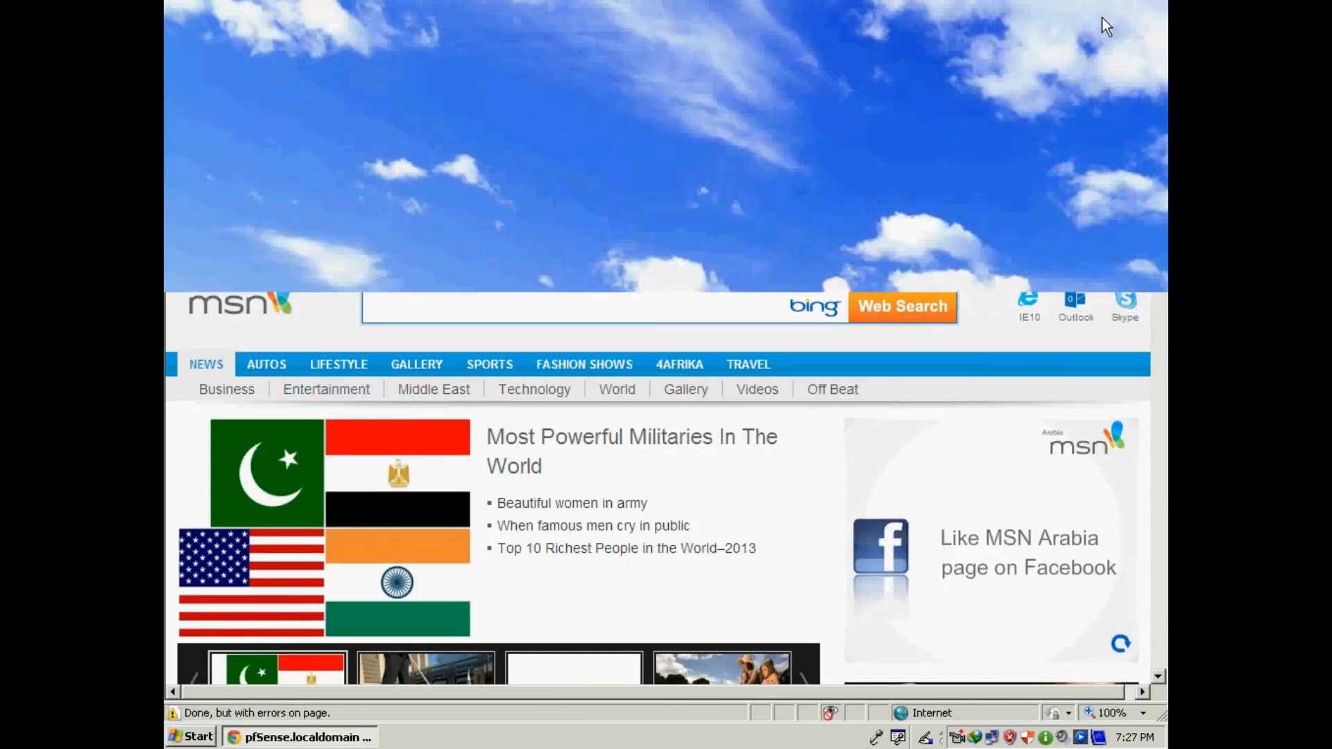
double_click(204, 502)
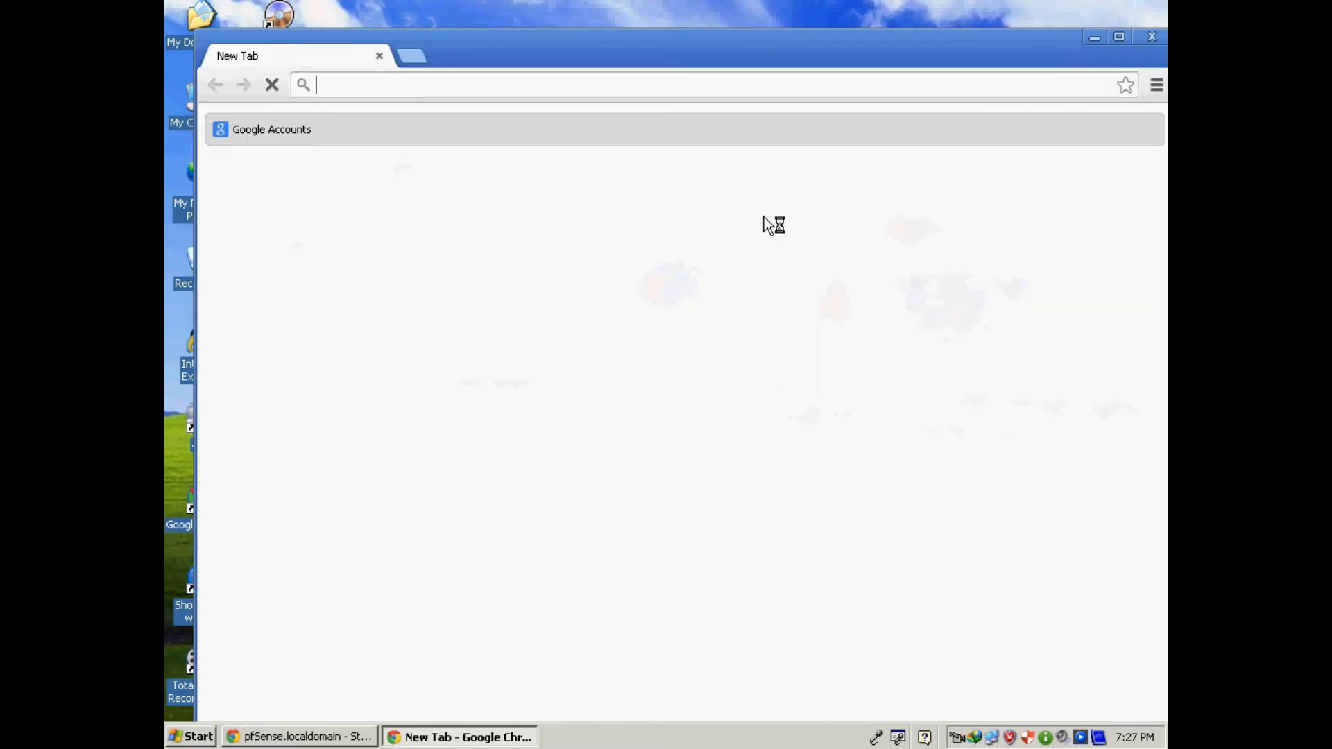
click(1153, 37)
double_click(208, 346)
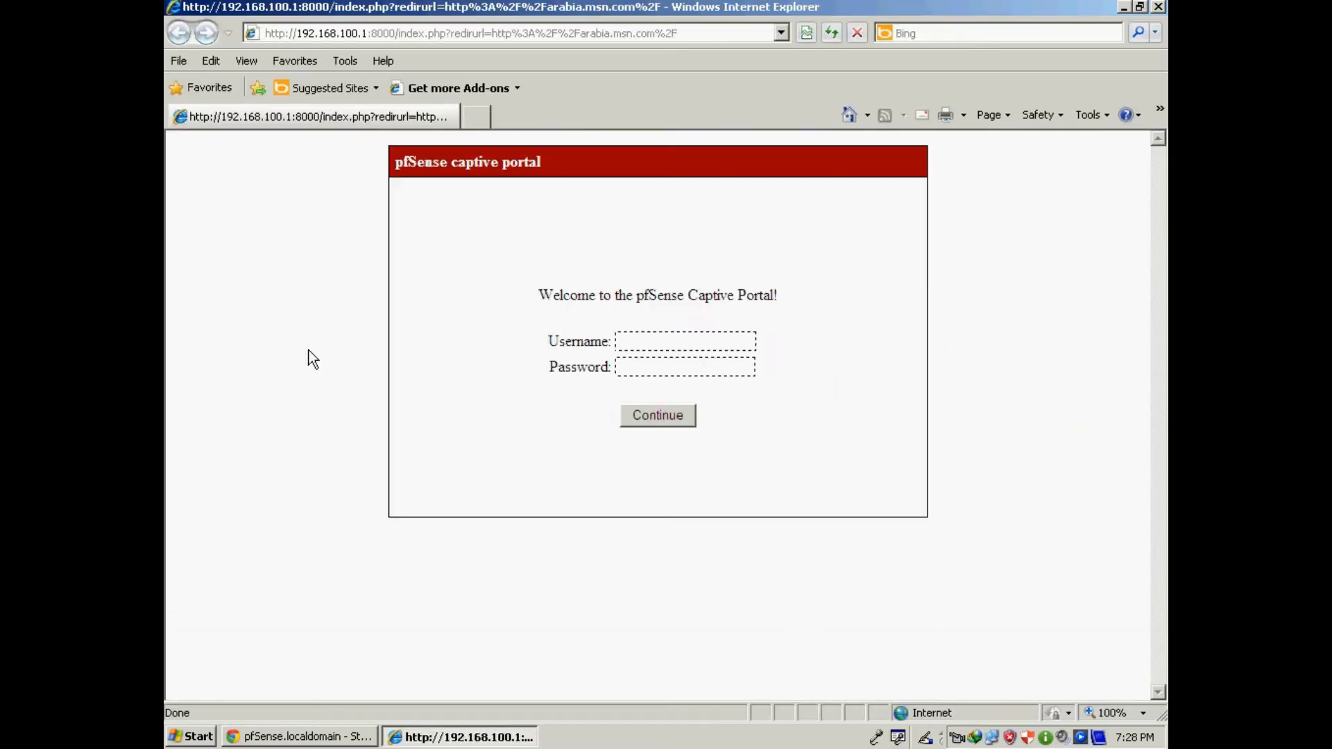
Log in on the captive portal as admin with the account password and continue.
click(701, 341)
text(admin)
key(Tab)
text(•••)
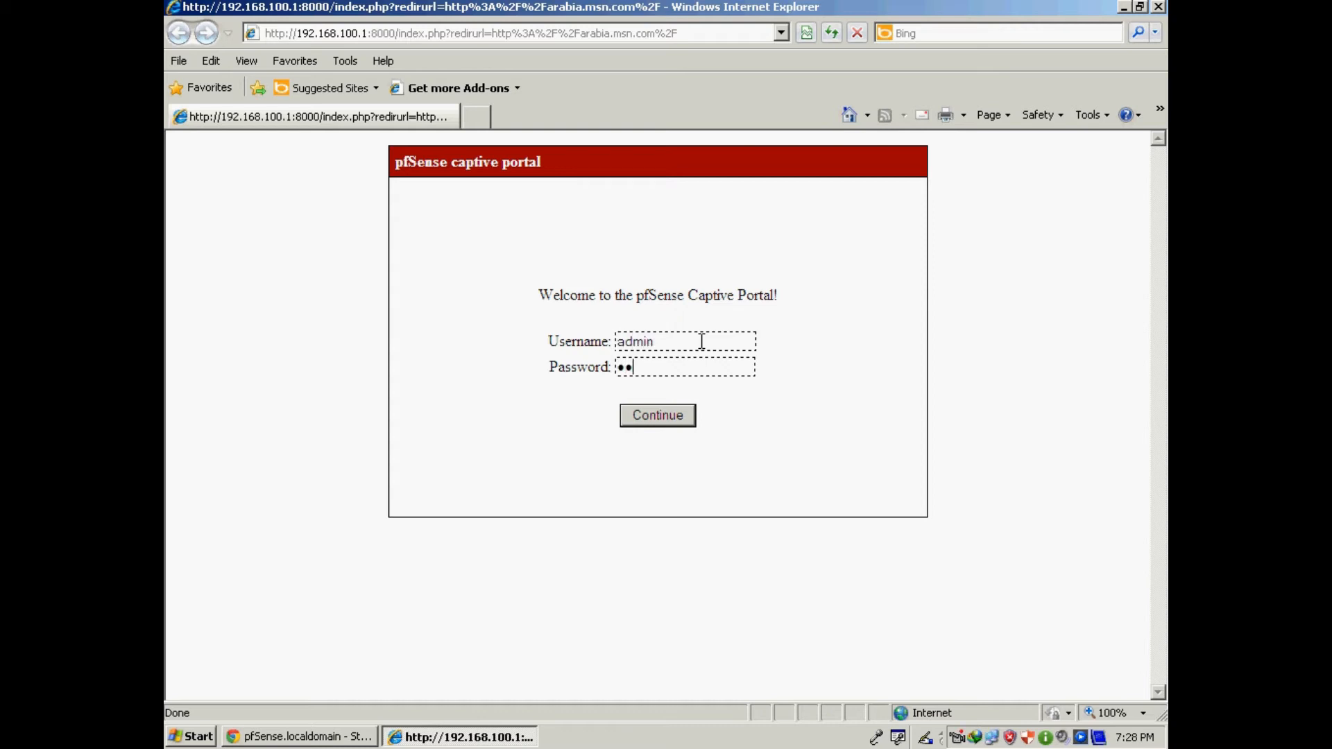
key(BackSpace)
key(BackSpace)
key(BackSpace)
text(•••••••)
click(667, 421)
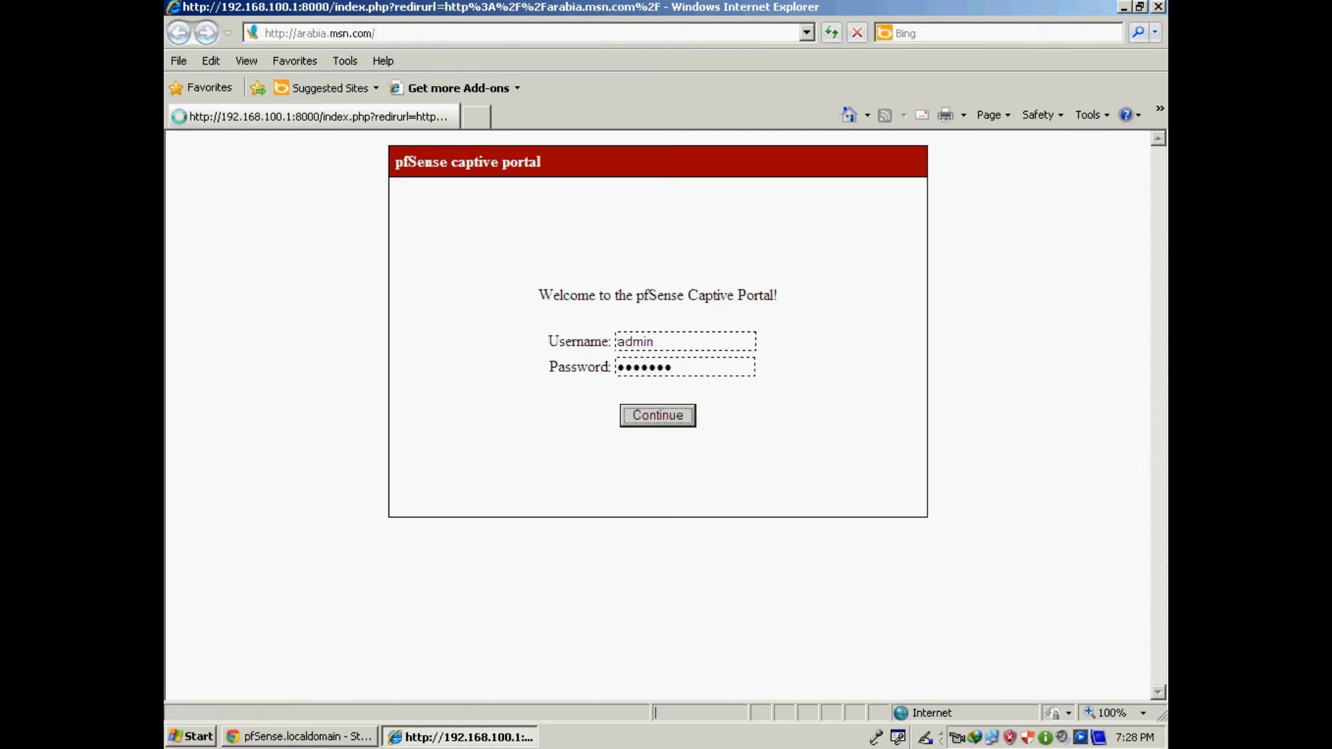
Bring pfSense back, go to Services > Captive Portal, and review its settings down and back up.
click(305, 736)
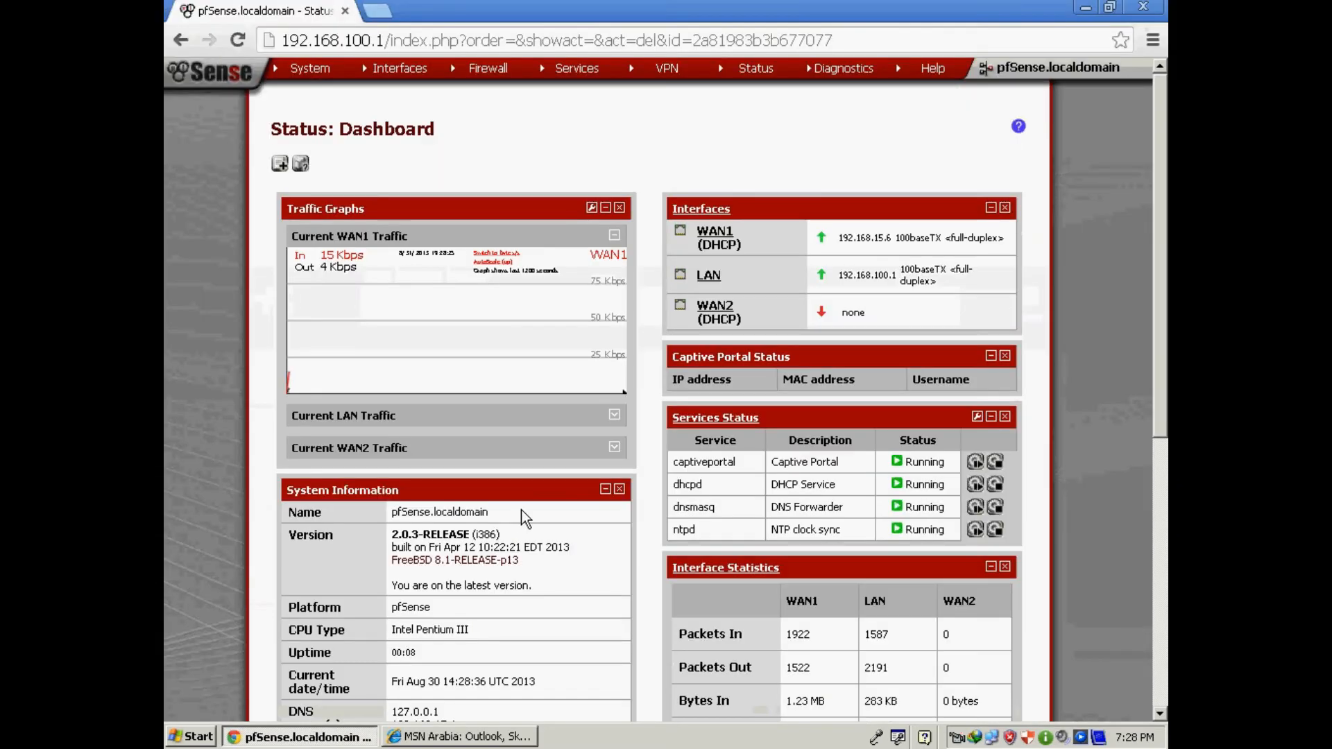
mouse_move(576, 68)
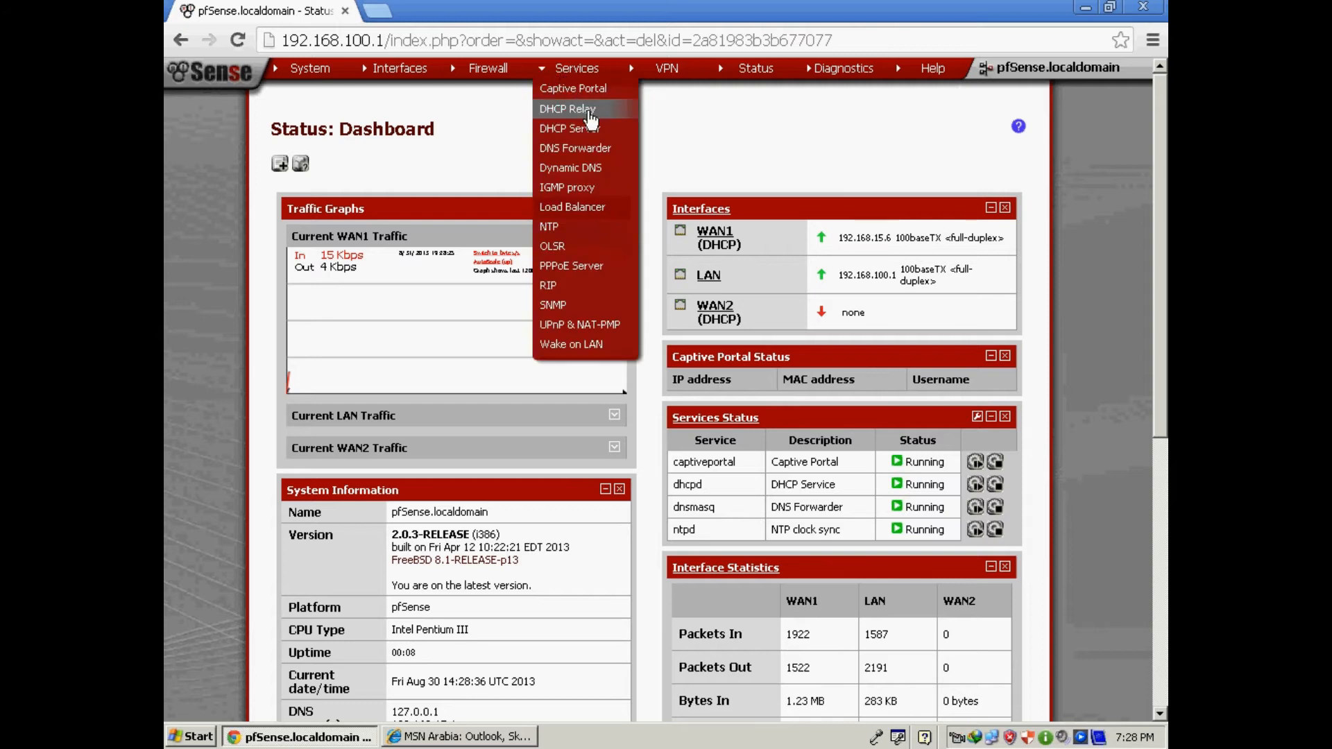
click(586, 89)
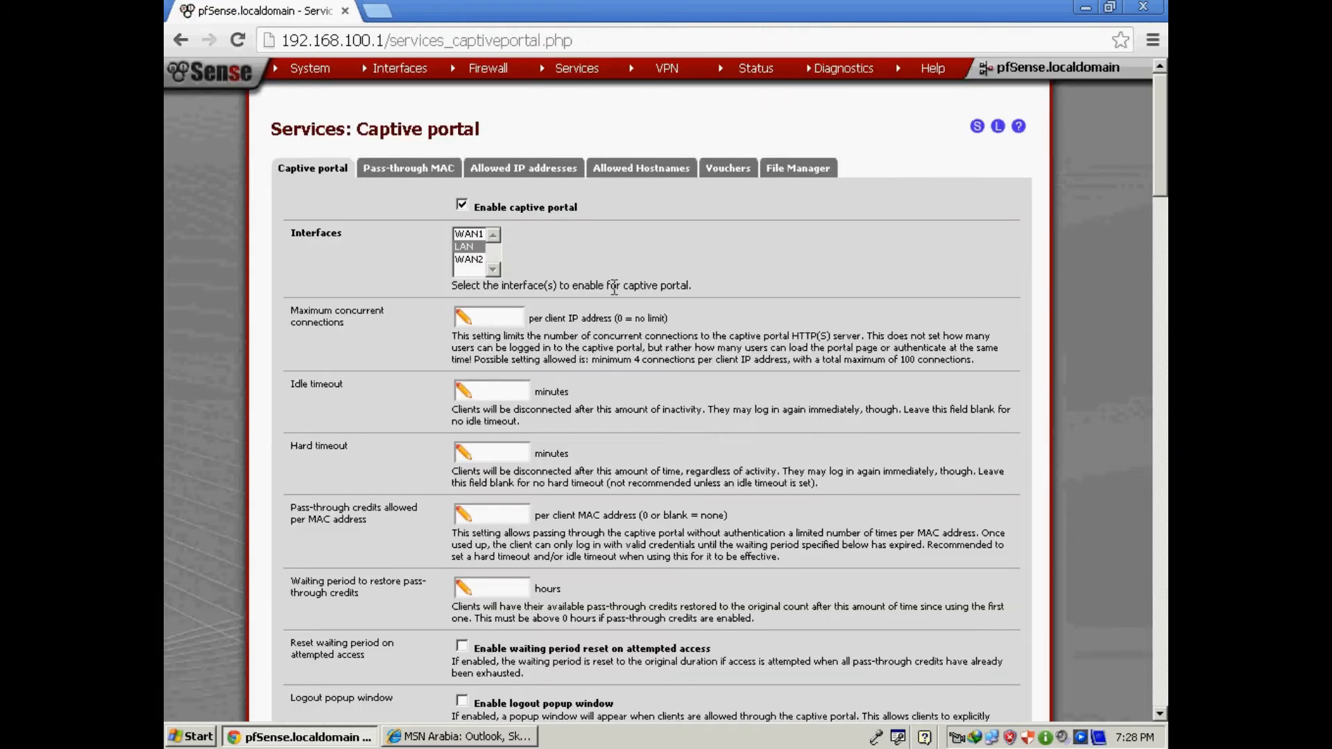
scroll(717, 375, down, 8)
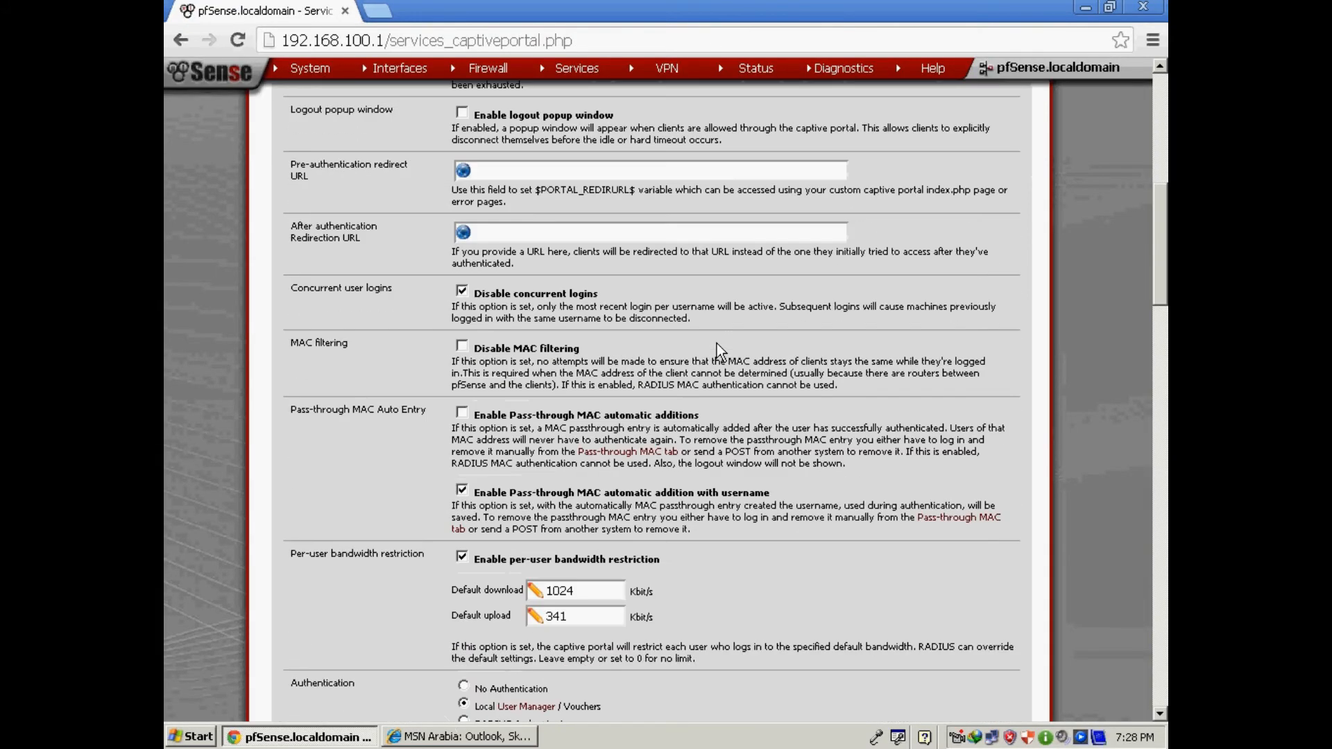
scroll(717, 344, down, 3)
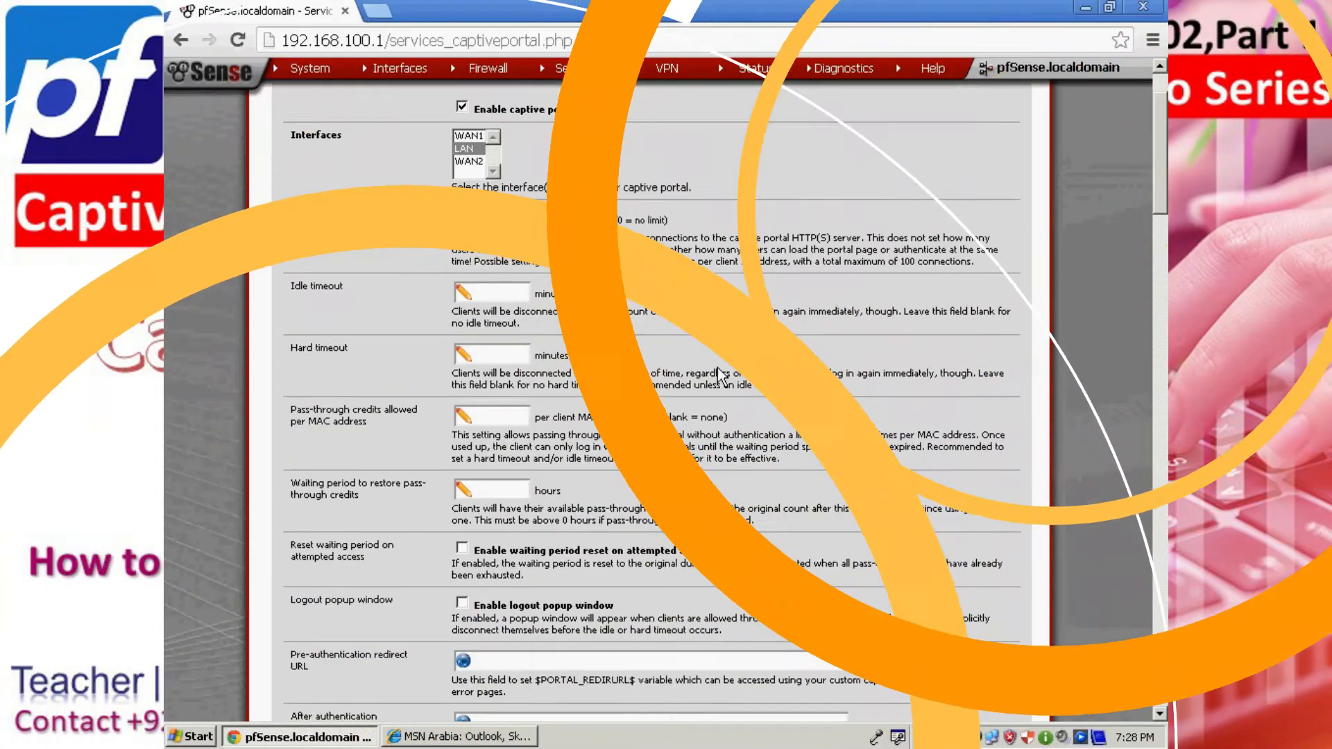
scroll(717, 361, down, 10)
scroll(717, 343, down, 6)
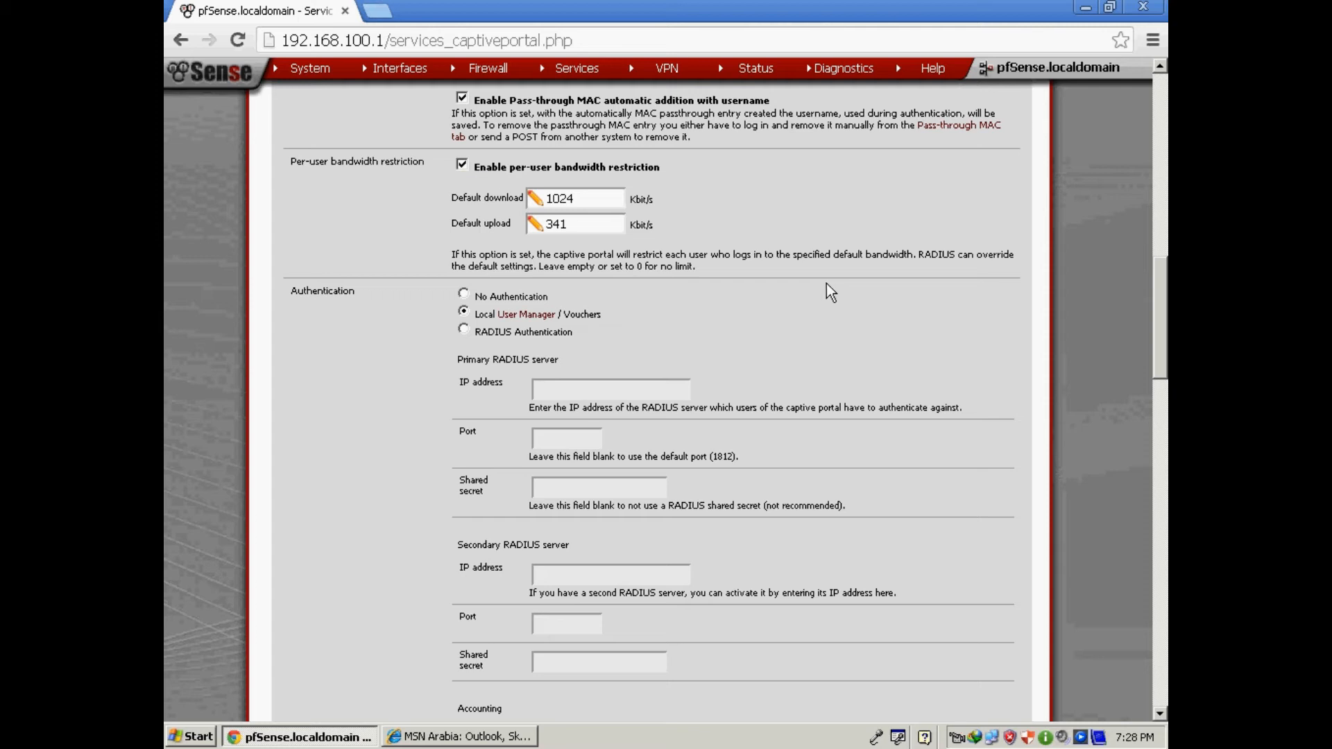
scroll(779, 297, down, 15)
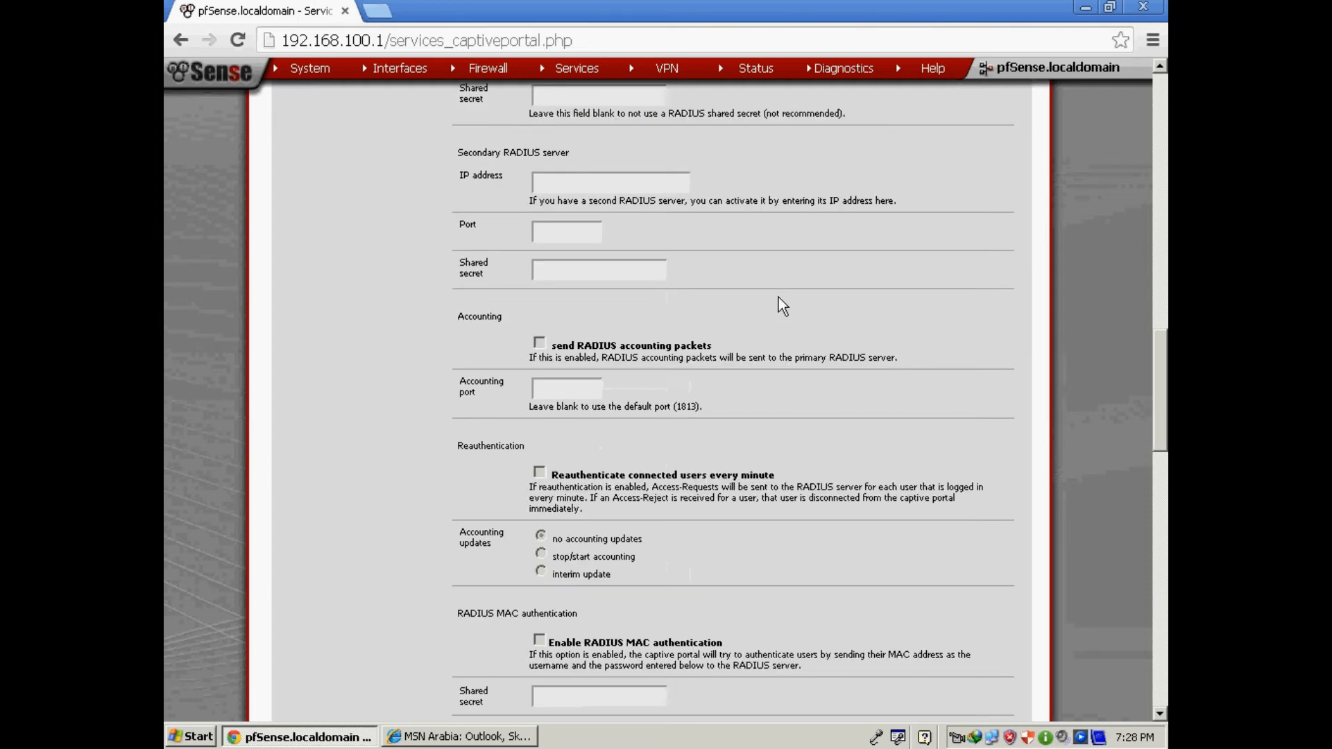
scroll(777, 295, down, 10)
scroll(777, 295, up, 13)
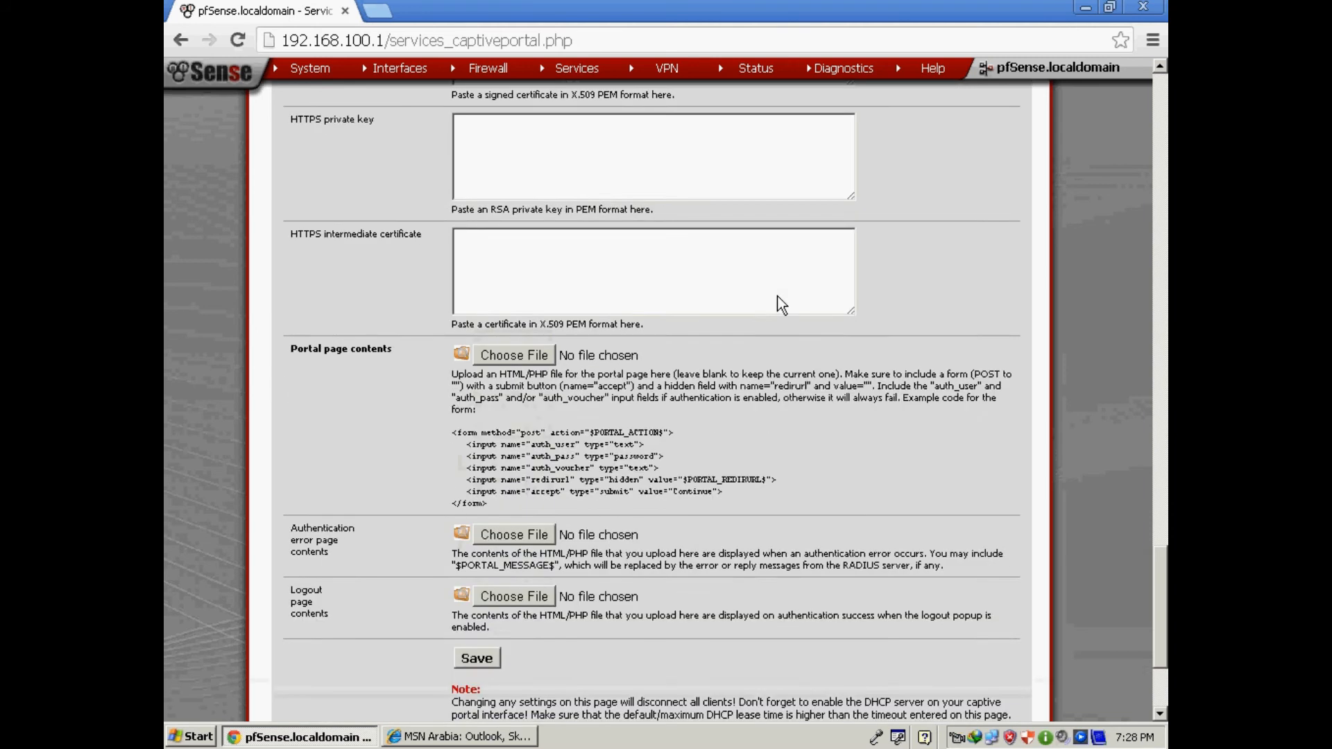
scroll(780, 303, up, 15)
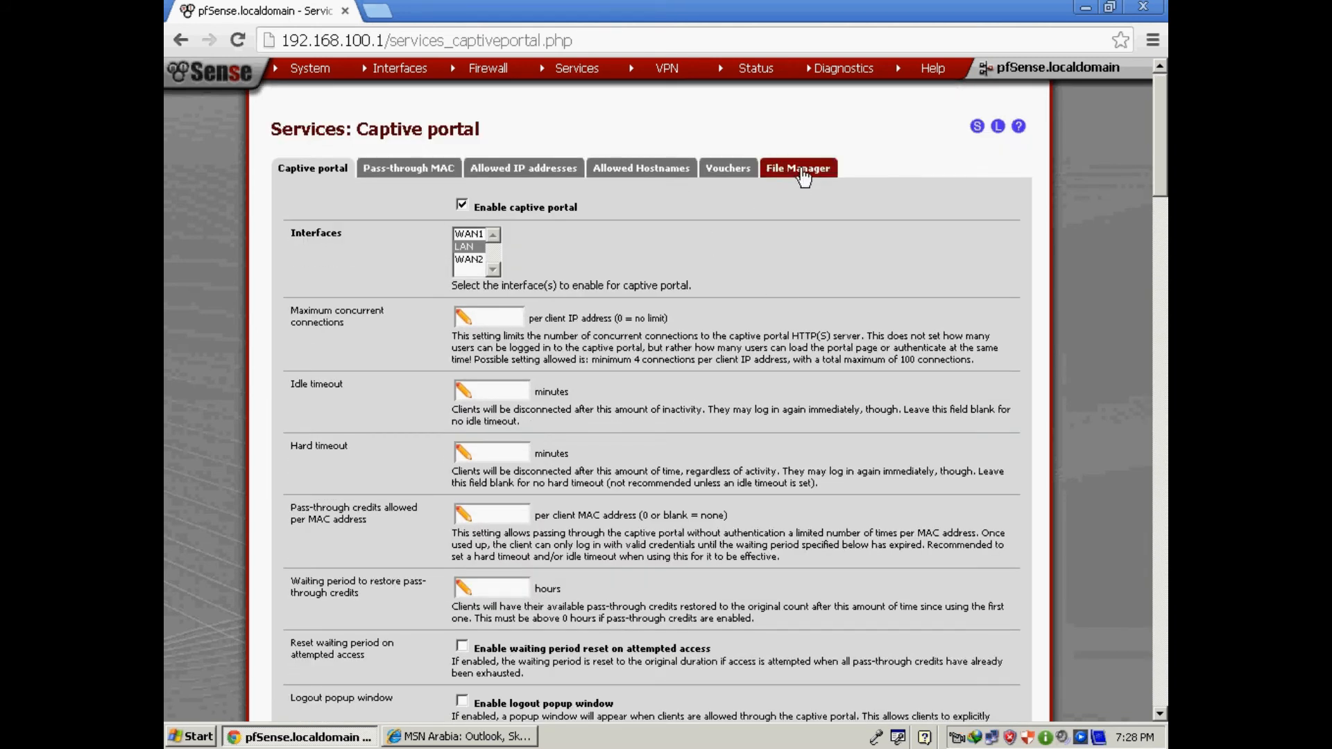
Close Internet Explorer and browse My Computer to the E:\Training\Pfsense folder.
click(1088, 8)
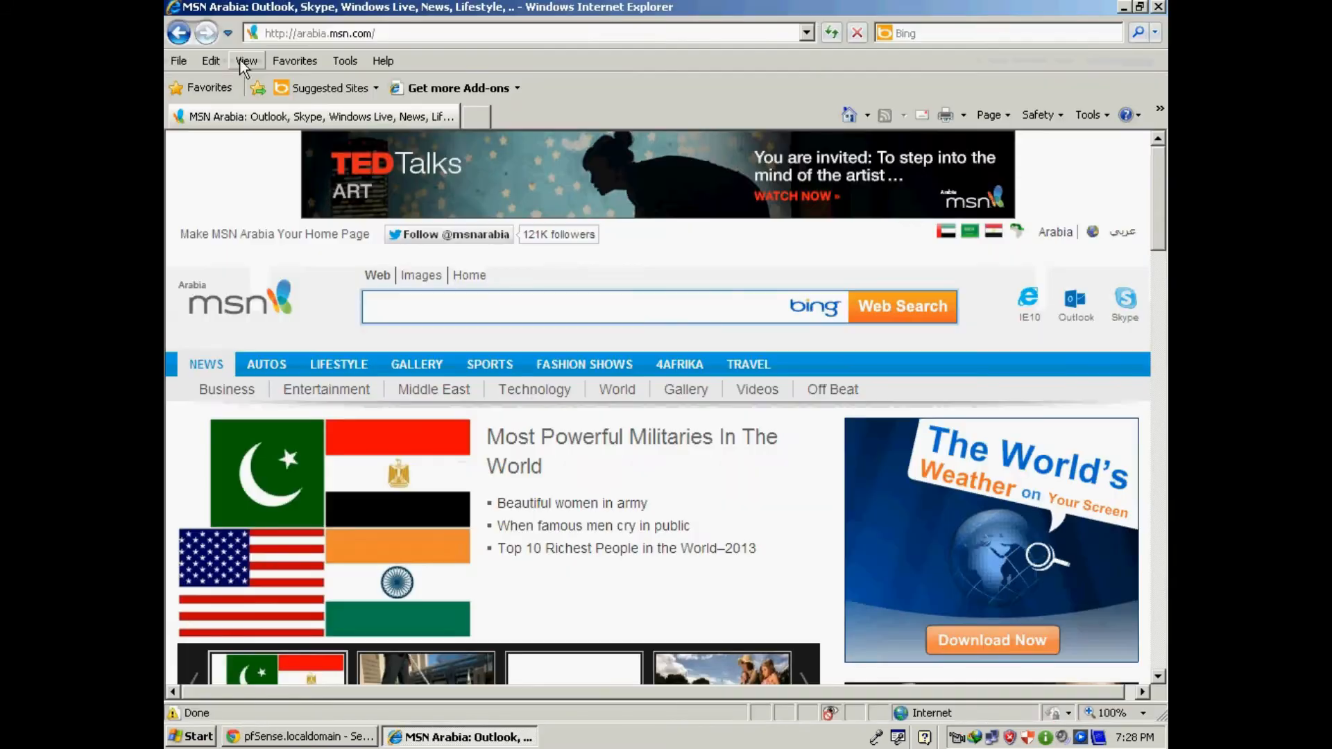
click(1159, 8)
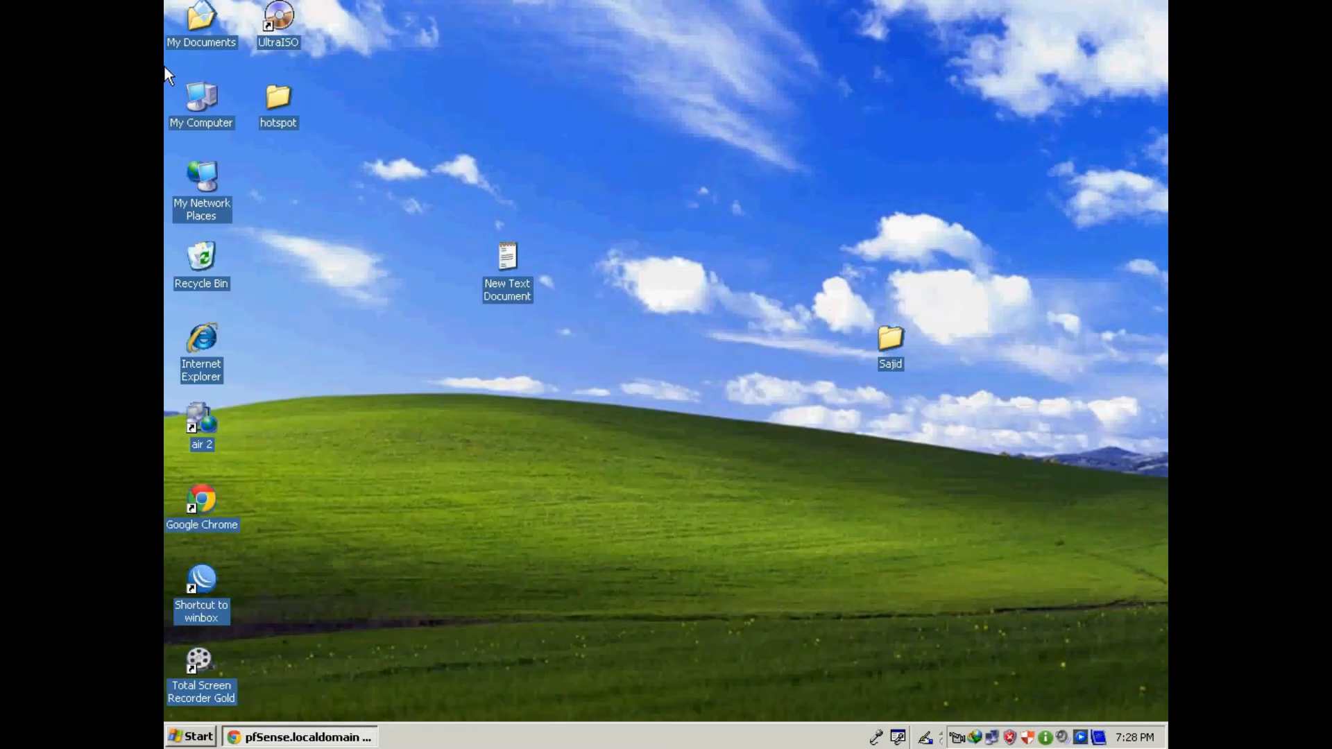
double_click(205, 102)
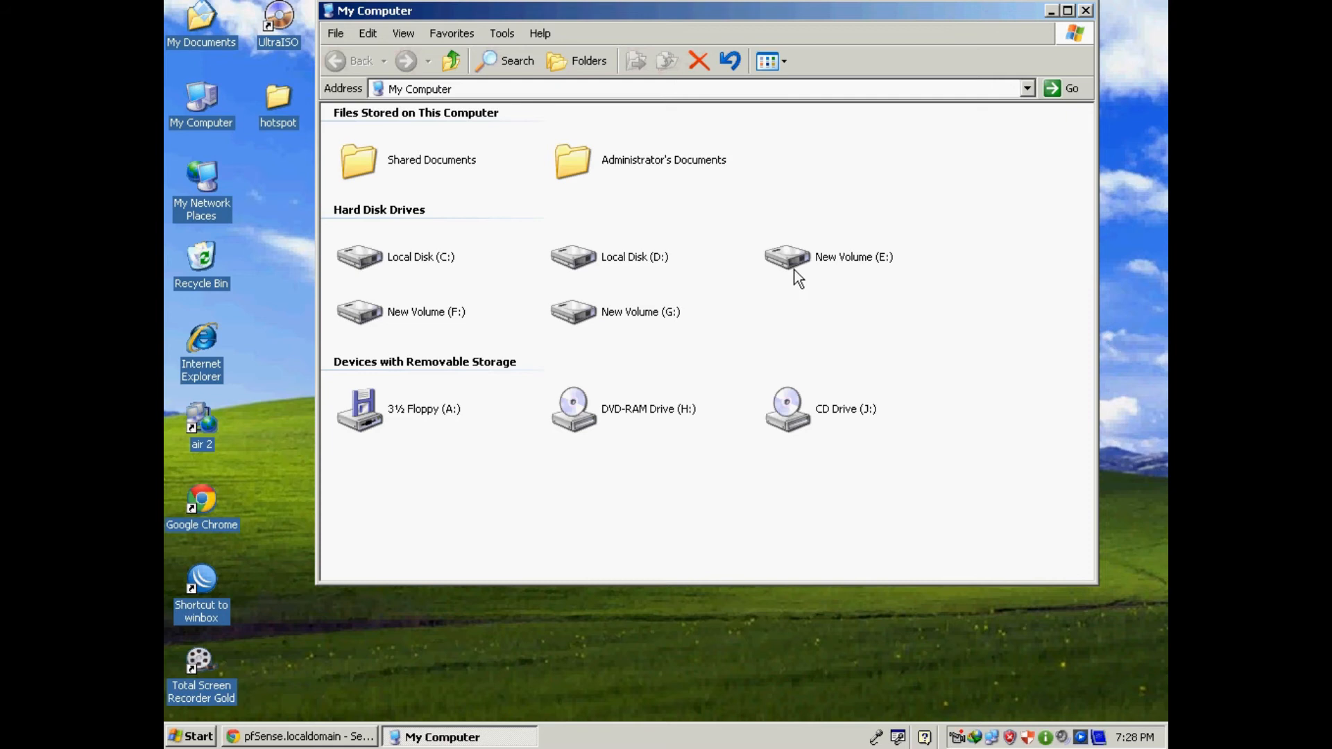
double_click(806, 262)
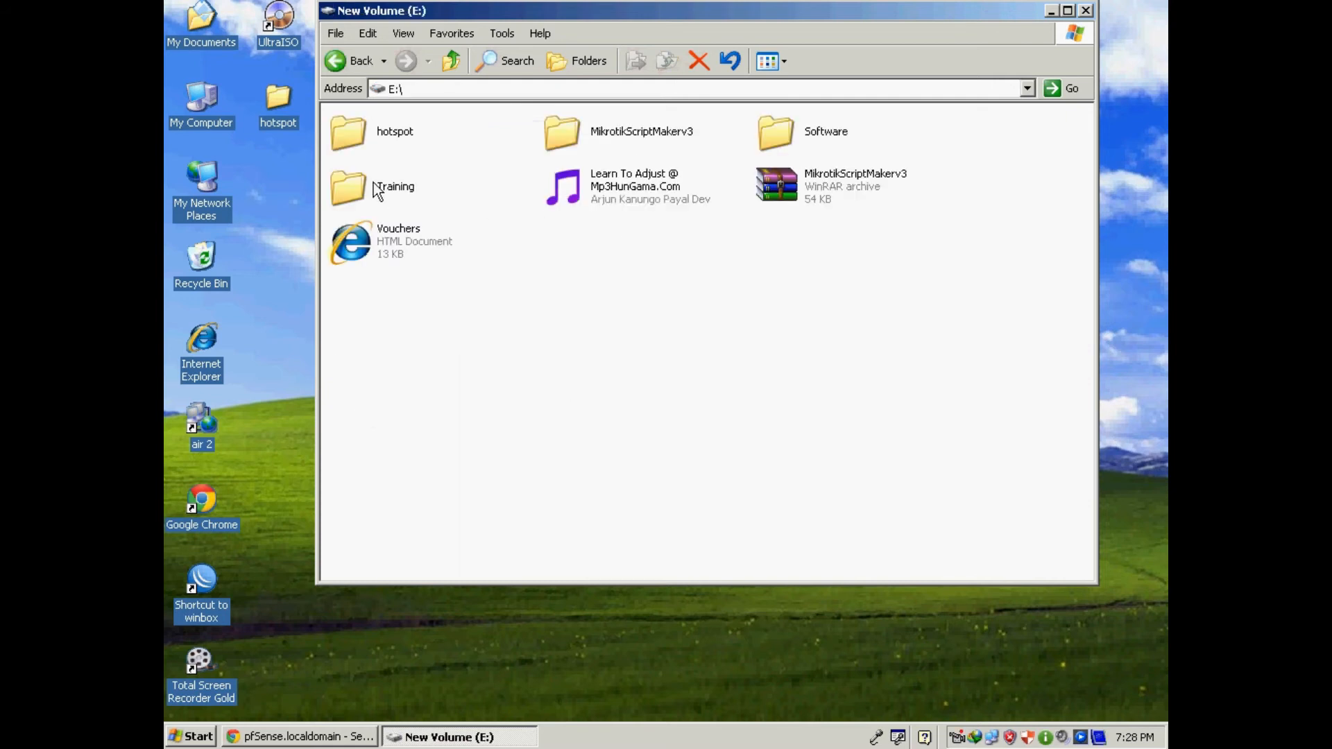
double_click(390, 187)
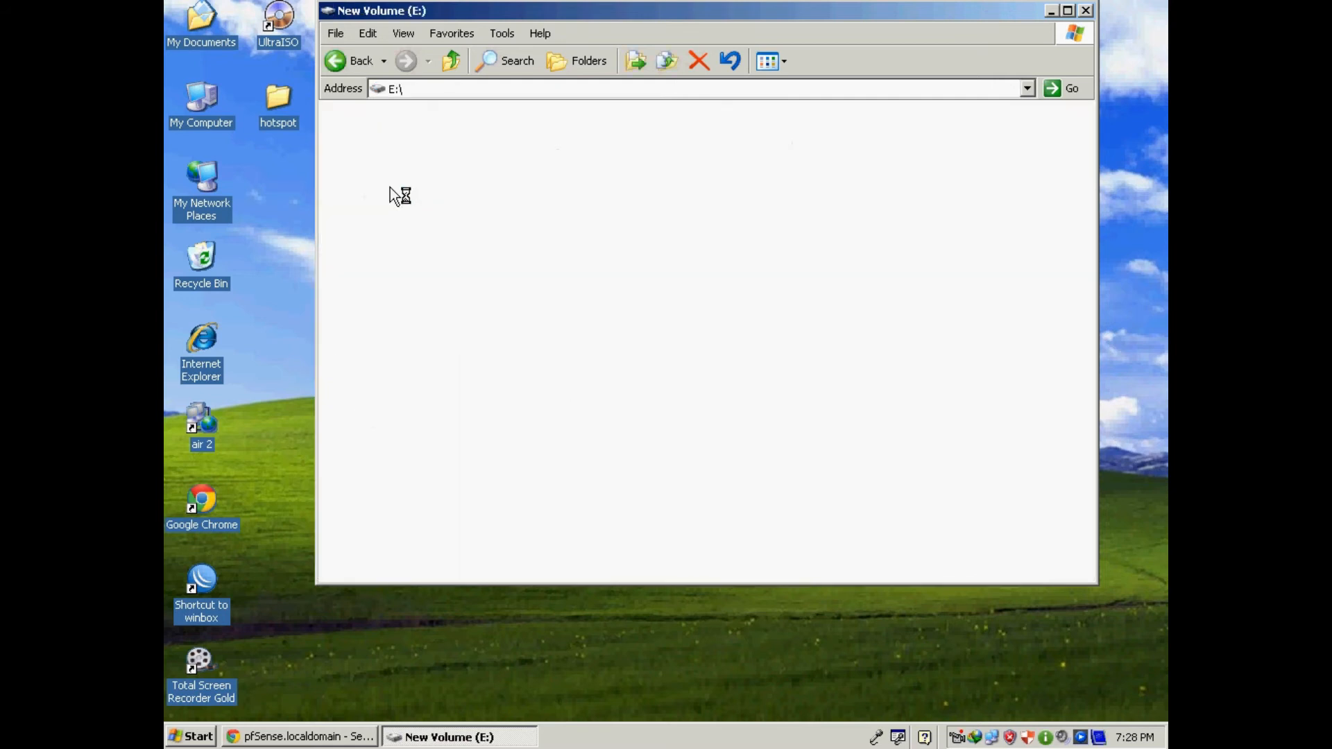
double_click(389, 195)
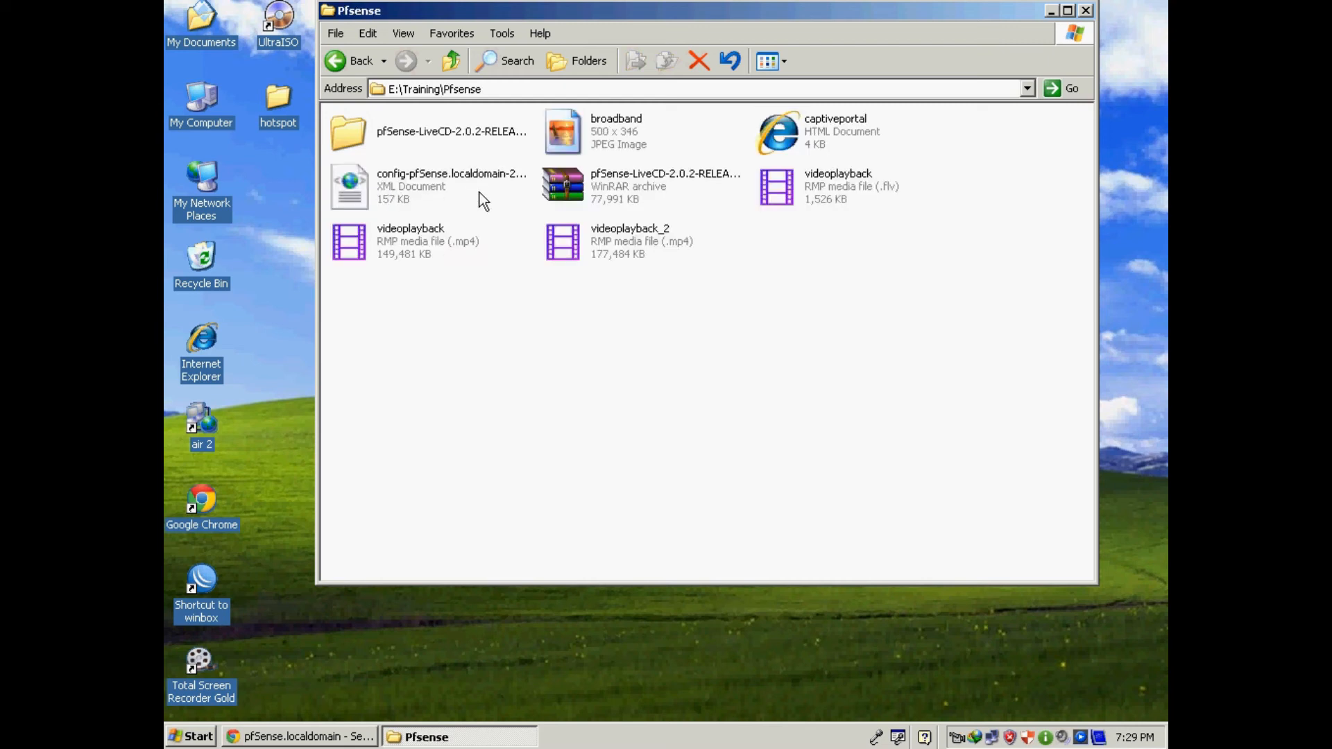
Open the broadband image in Windows Picture and Fax Viewer, minimize it, and select captiveportal.
click(610, 135)
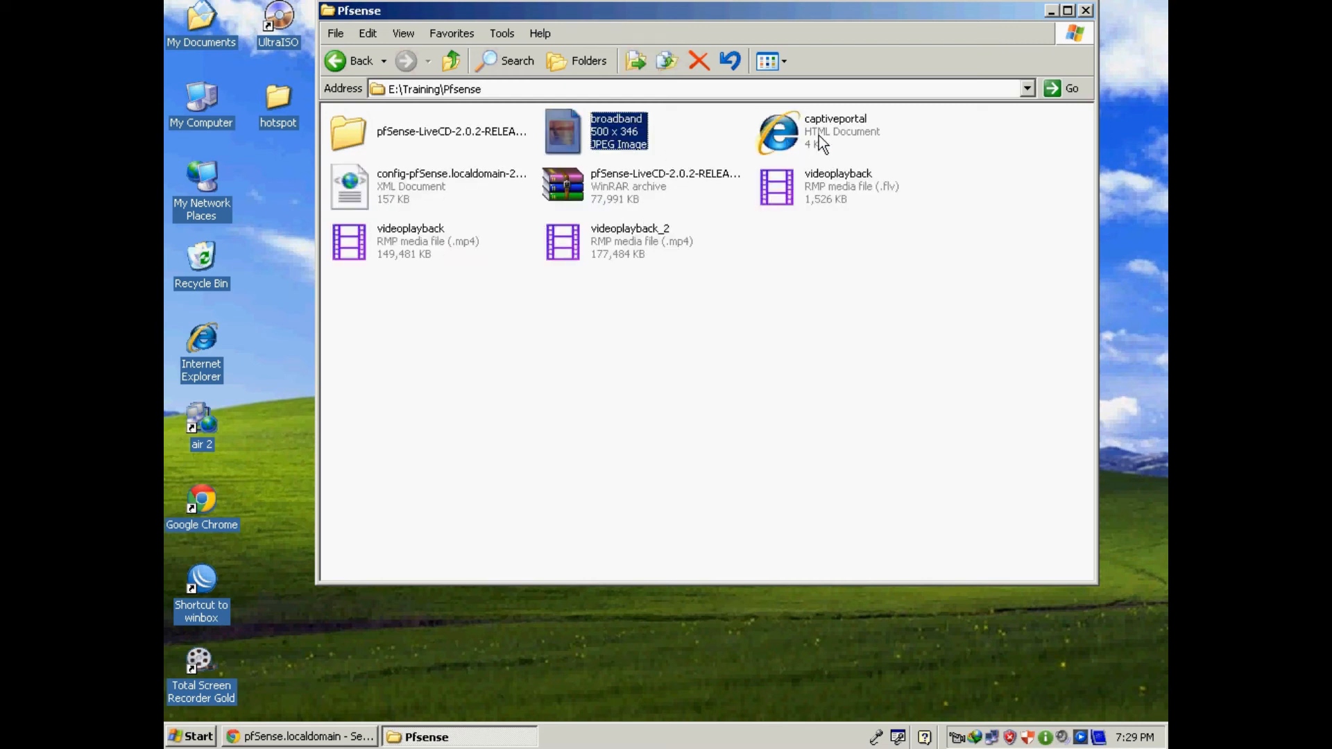
ctrl+click(817, 129)
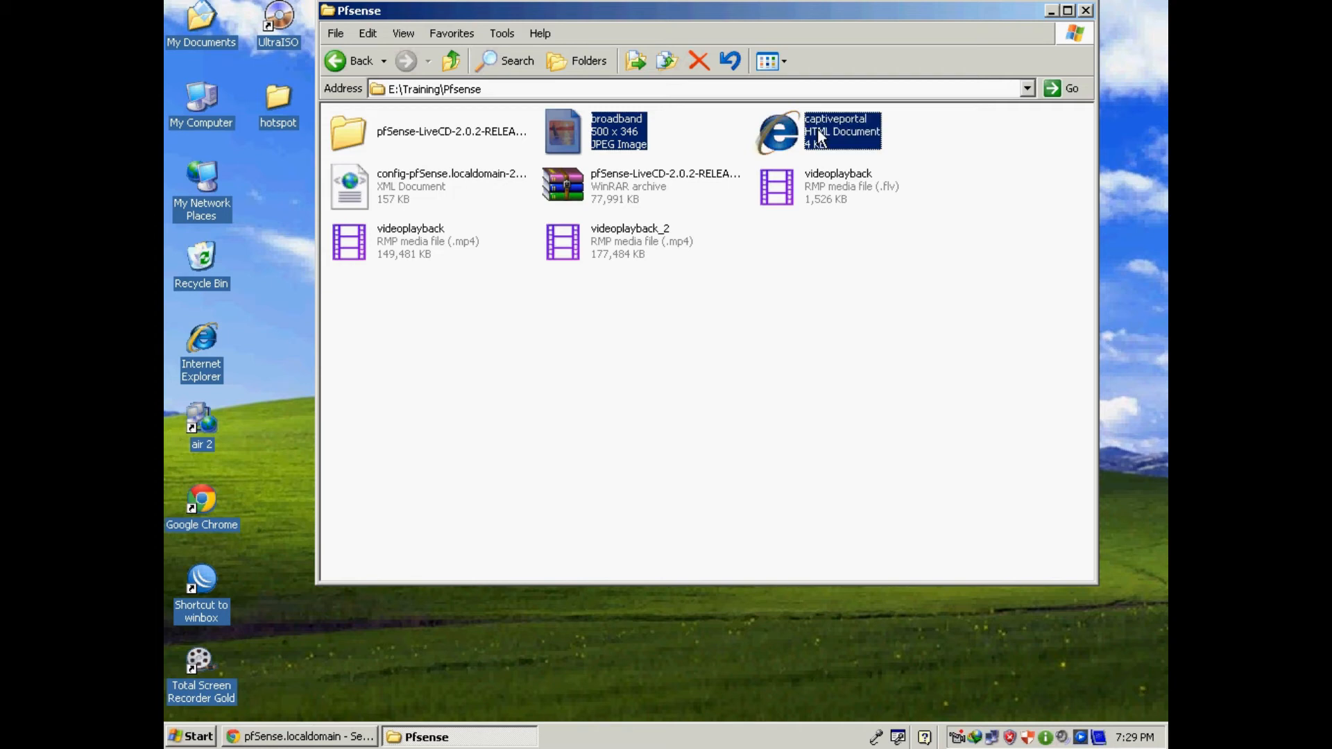
click(784, 322)
right_click(588, 118)
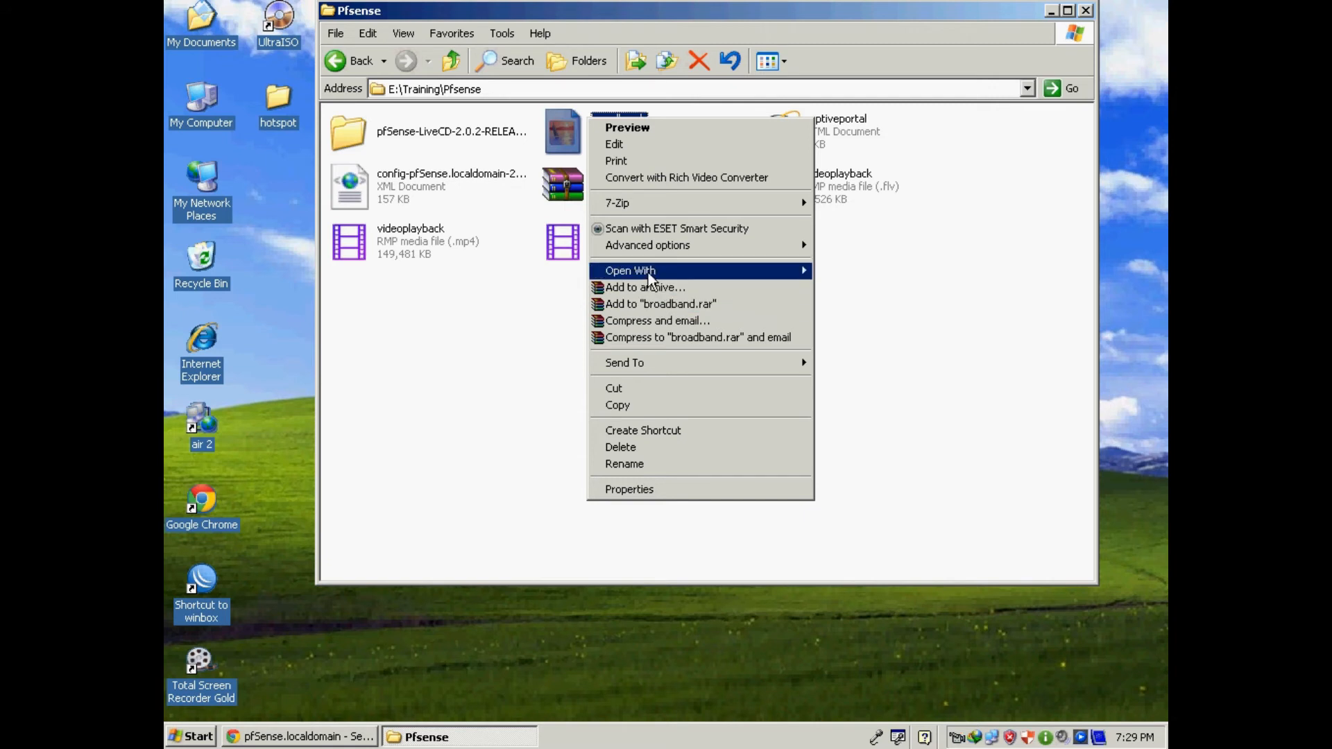
mouse_move(648, 273)
click(919, 275)
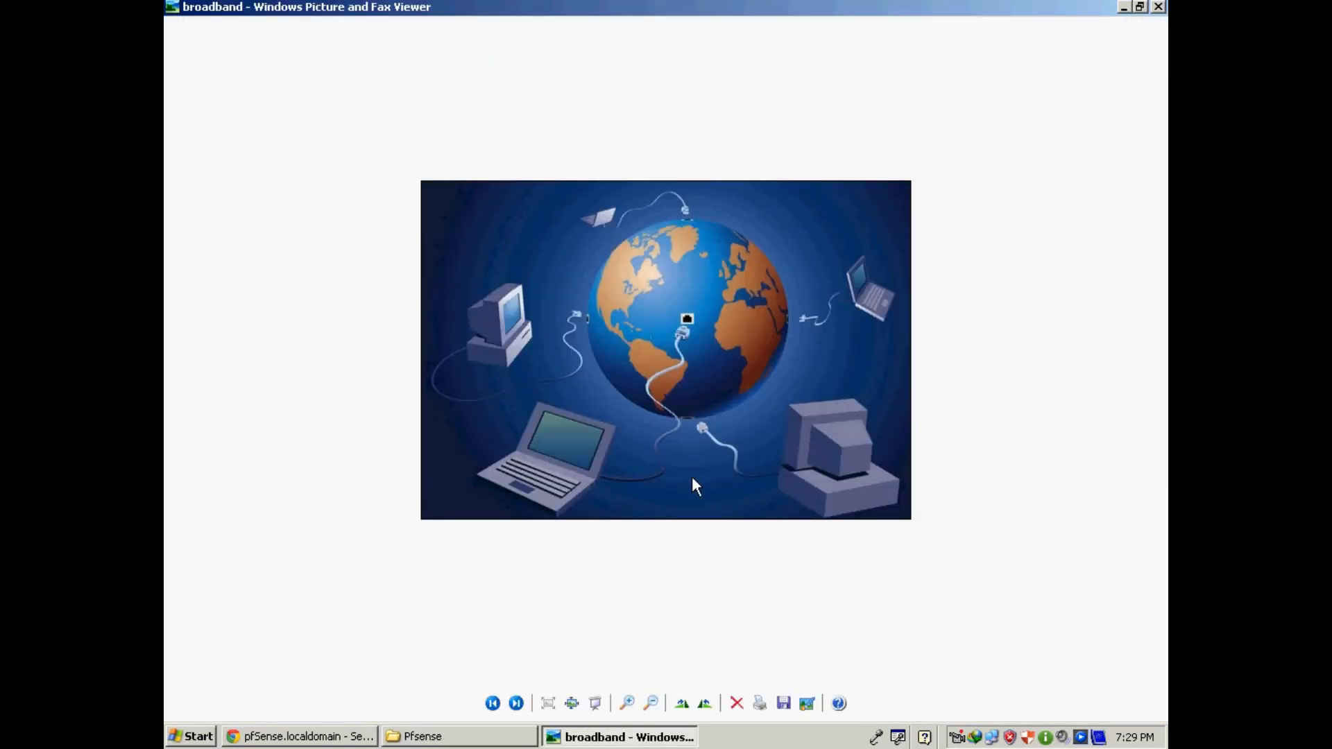
click(1123, 7)
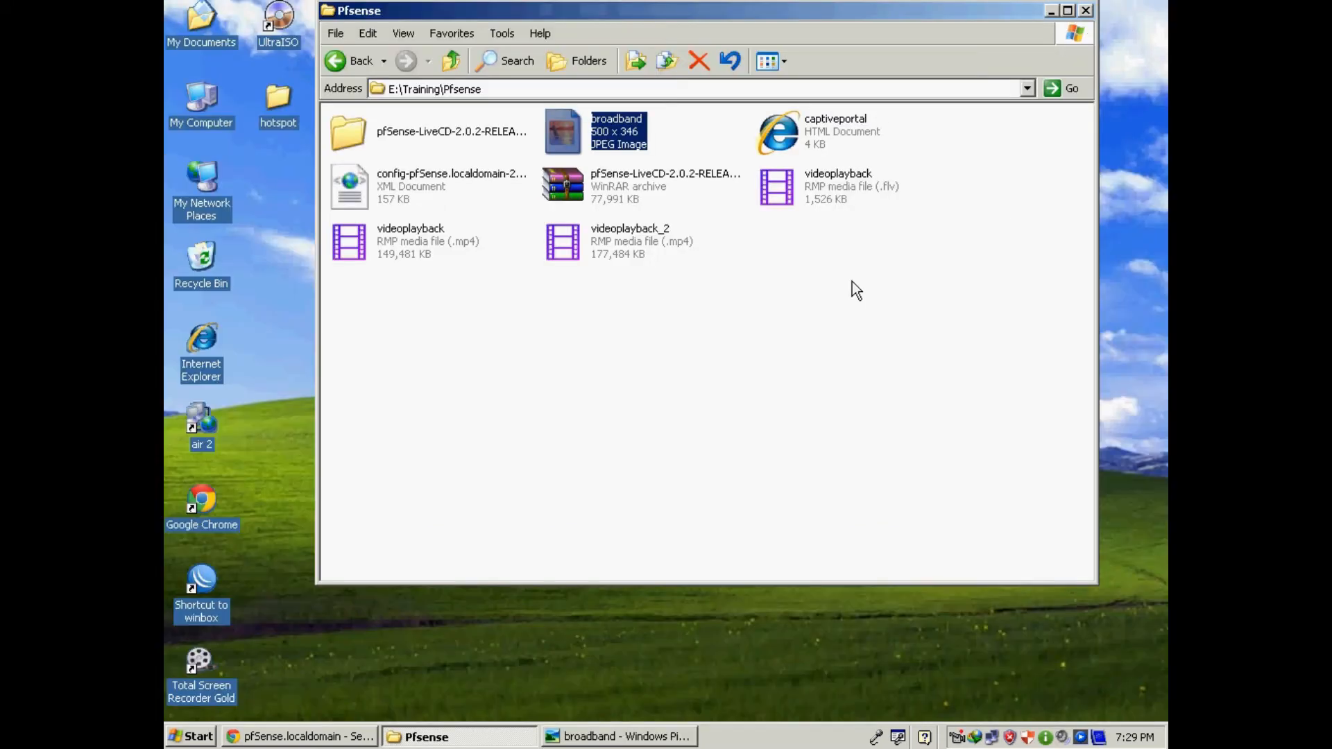
click(794, 139)
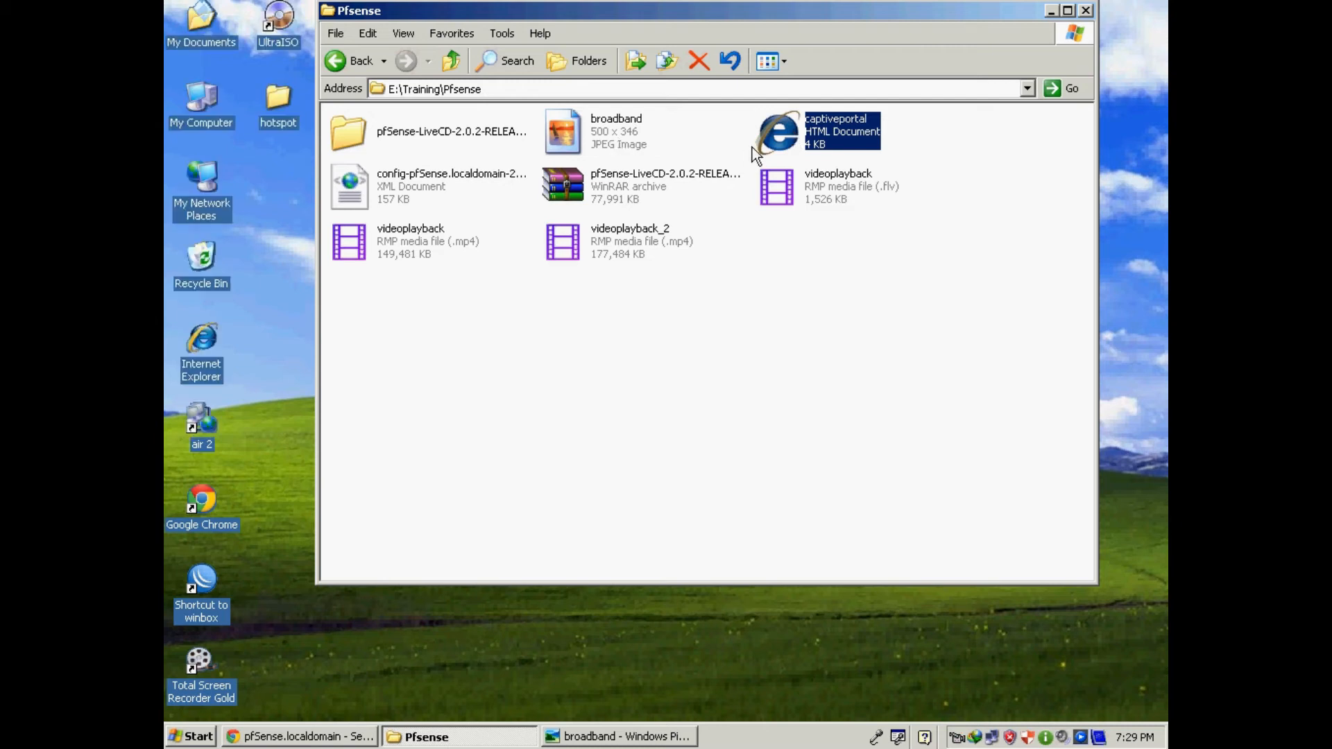
View the captiveportal page's HTML in Notepad, then close it.
right_click(785, 133)
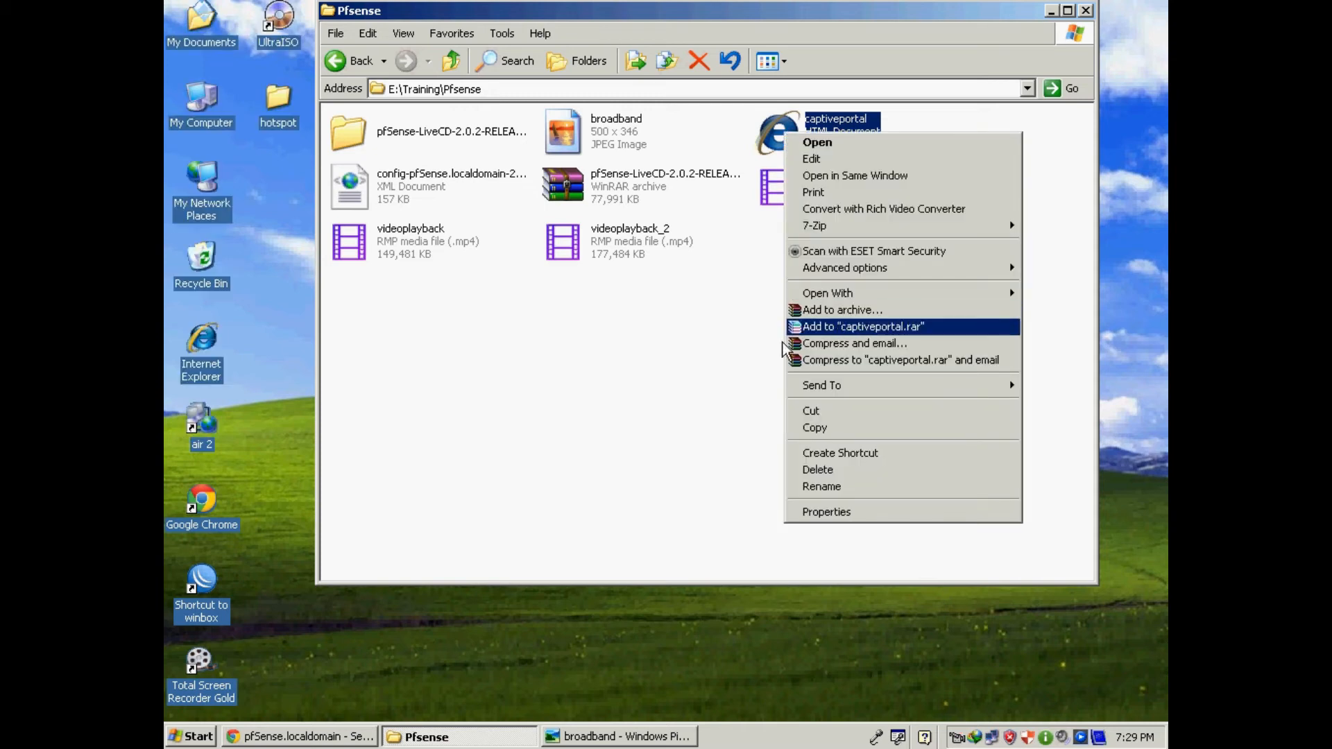
mouse_move(875, 304)
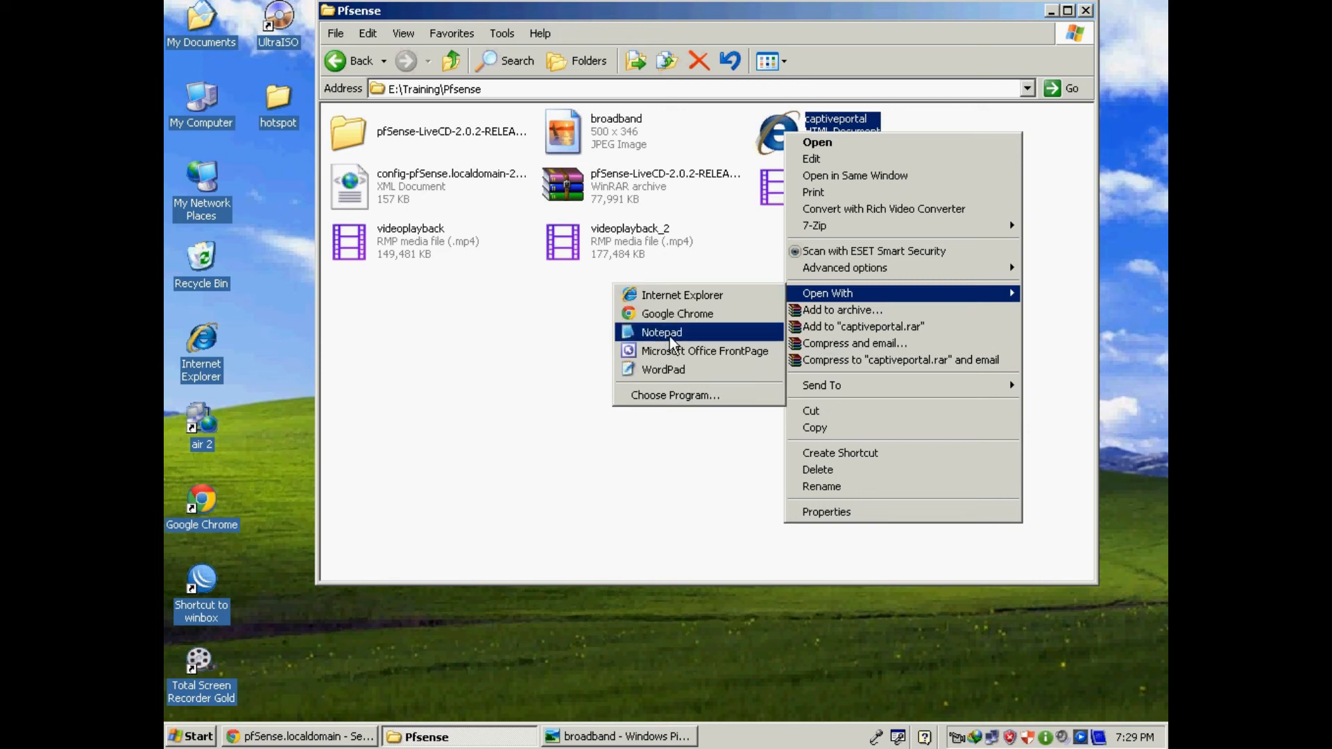
click(670, 338)
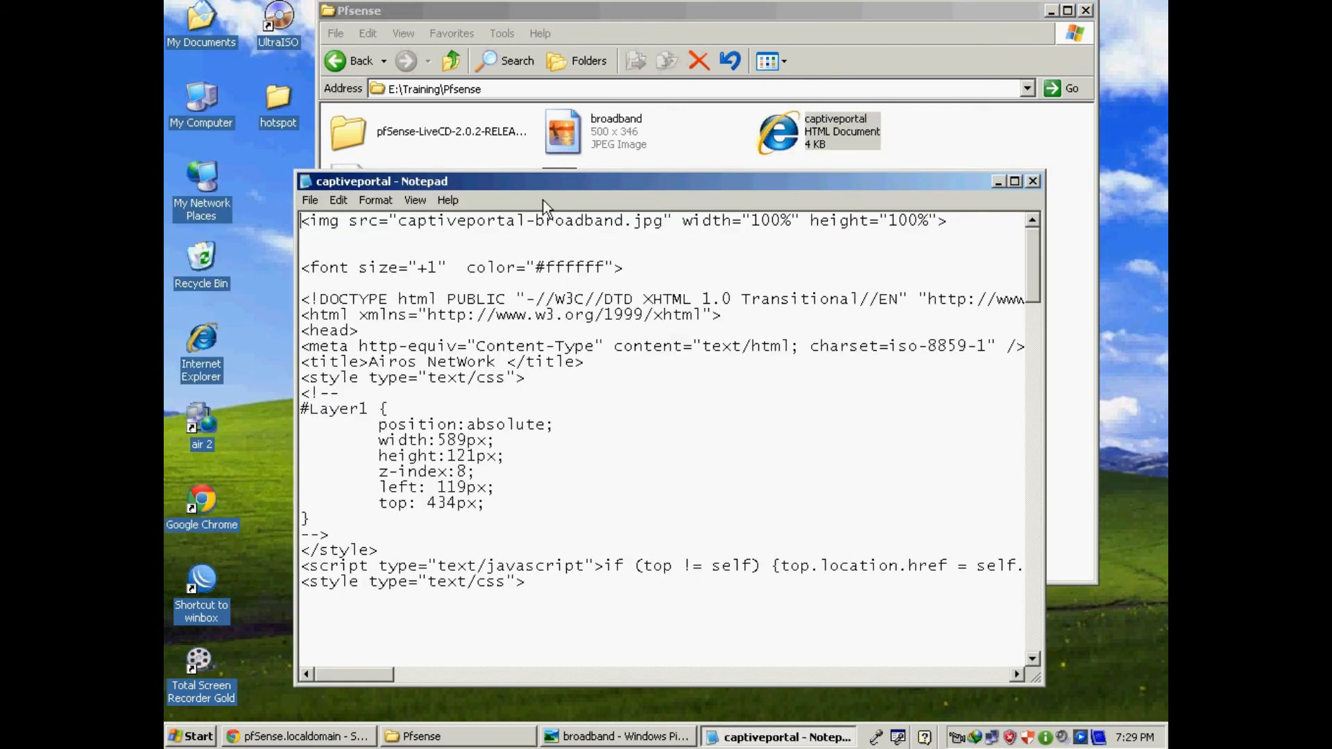
click(1032, 182)
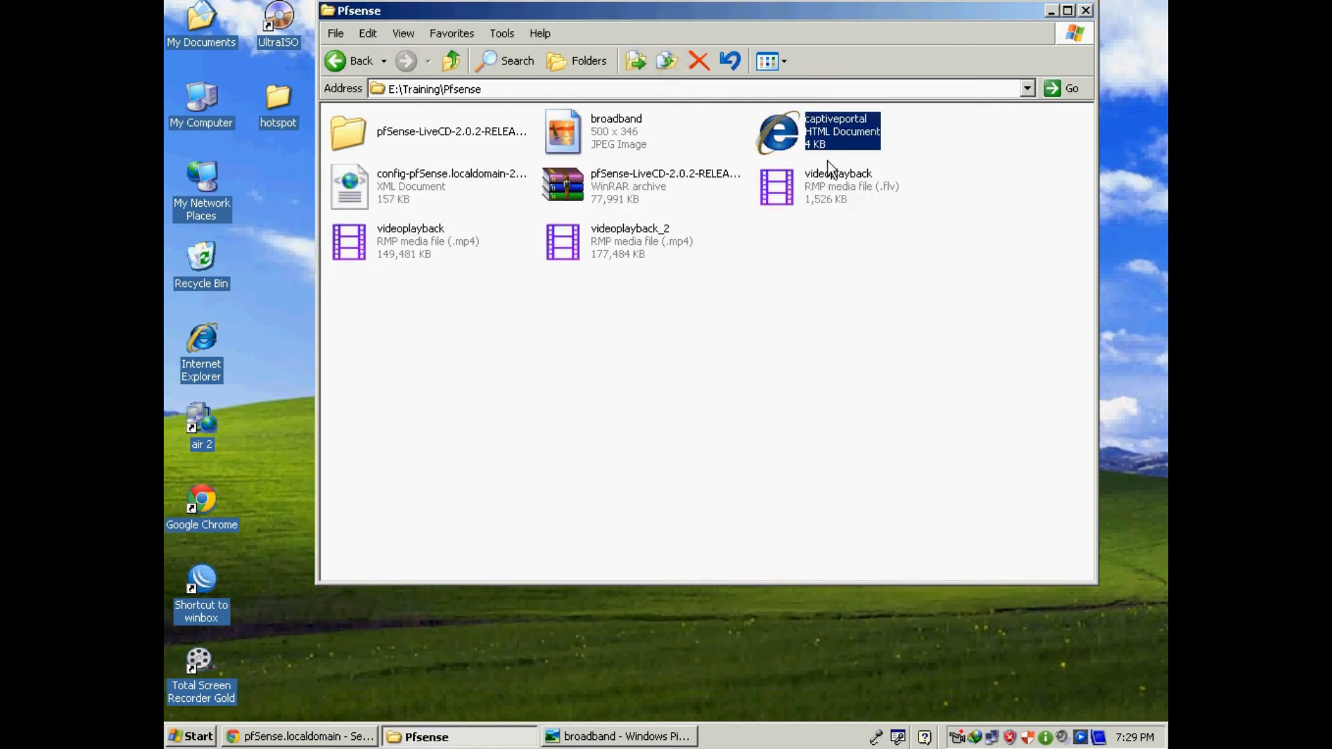
Copy the broadband and captiveportal files and close the Pfsense folder window.
drag(909, 124, 563, 133)
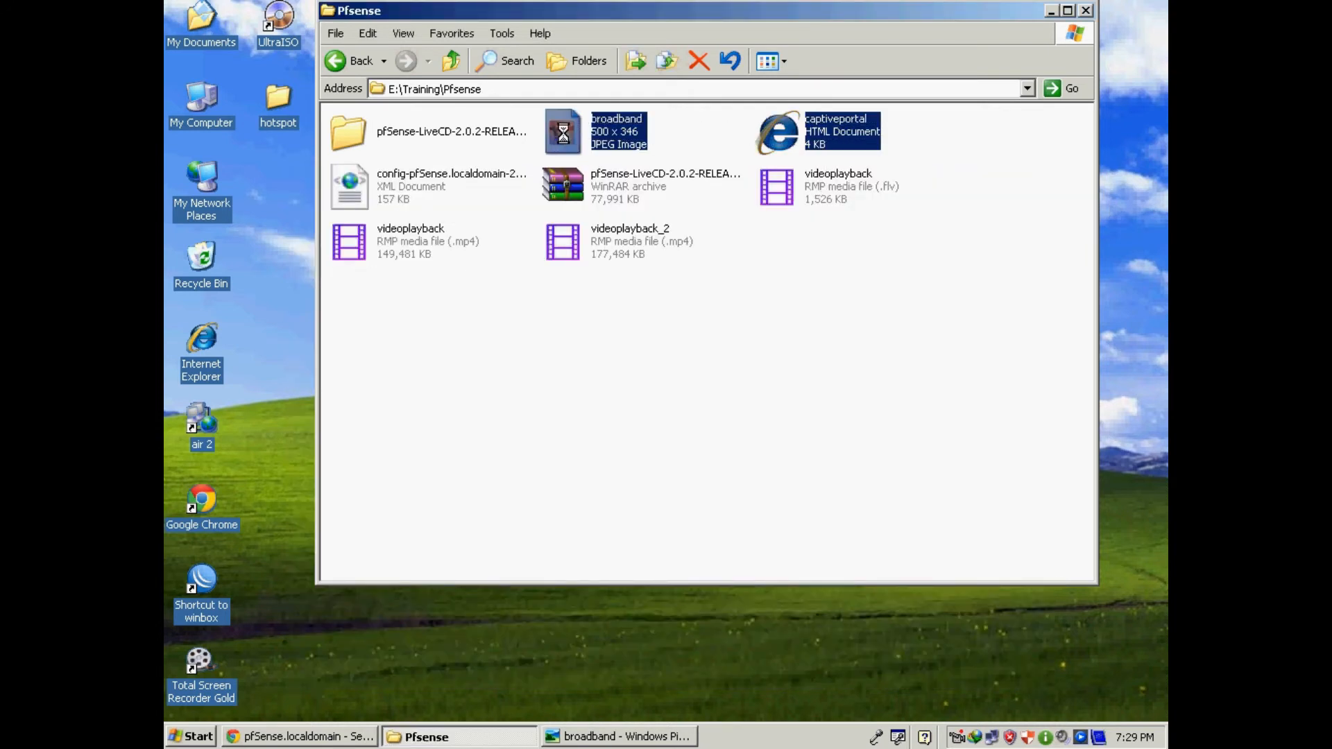
right_click(563, 133)
click(602, 419)
click(1084, 10)
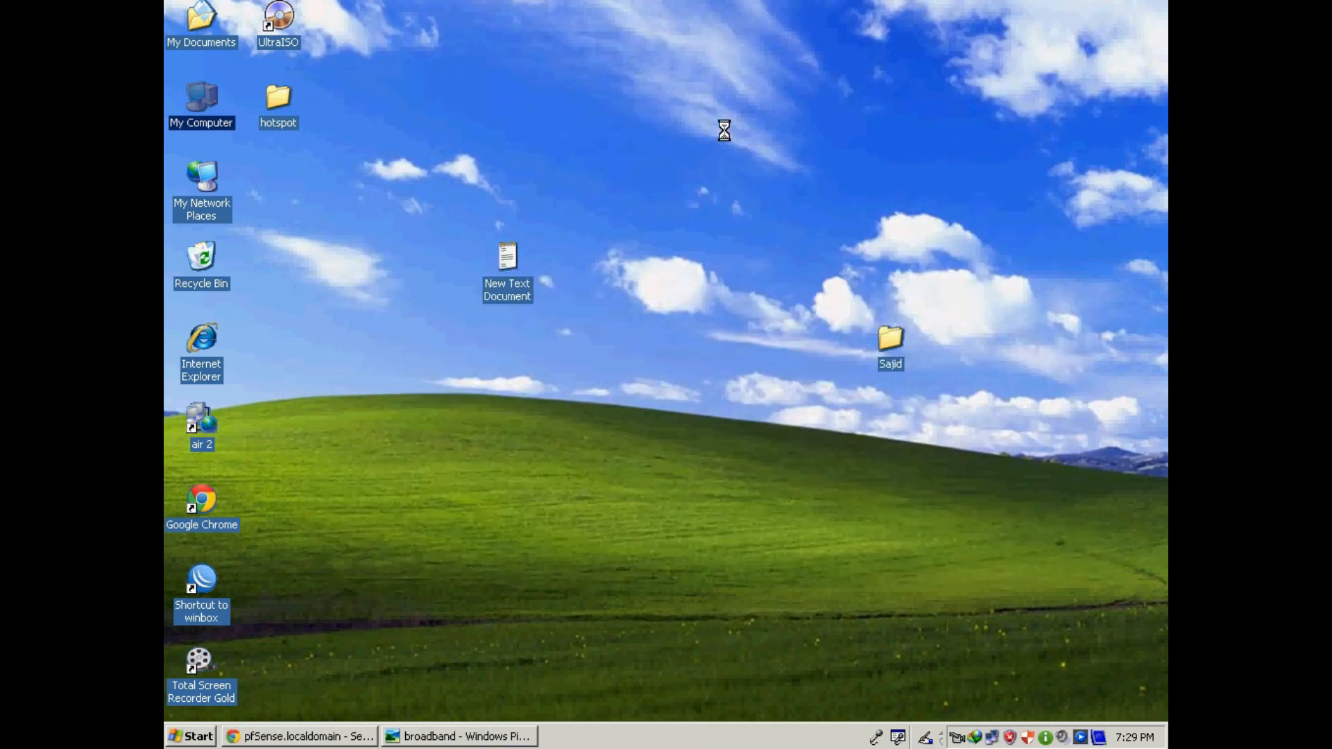
right_click(724, 131)
Create a New Folder on the desktop and paste broadband and captiveportal into it.
mouse_move(767, 265)
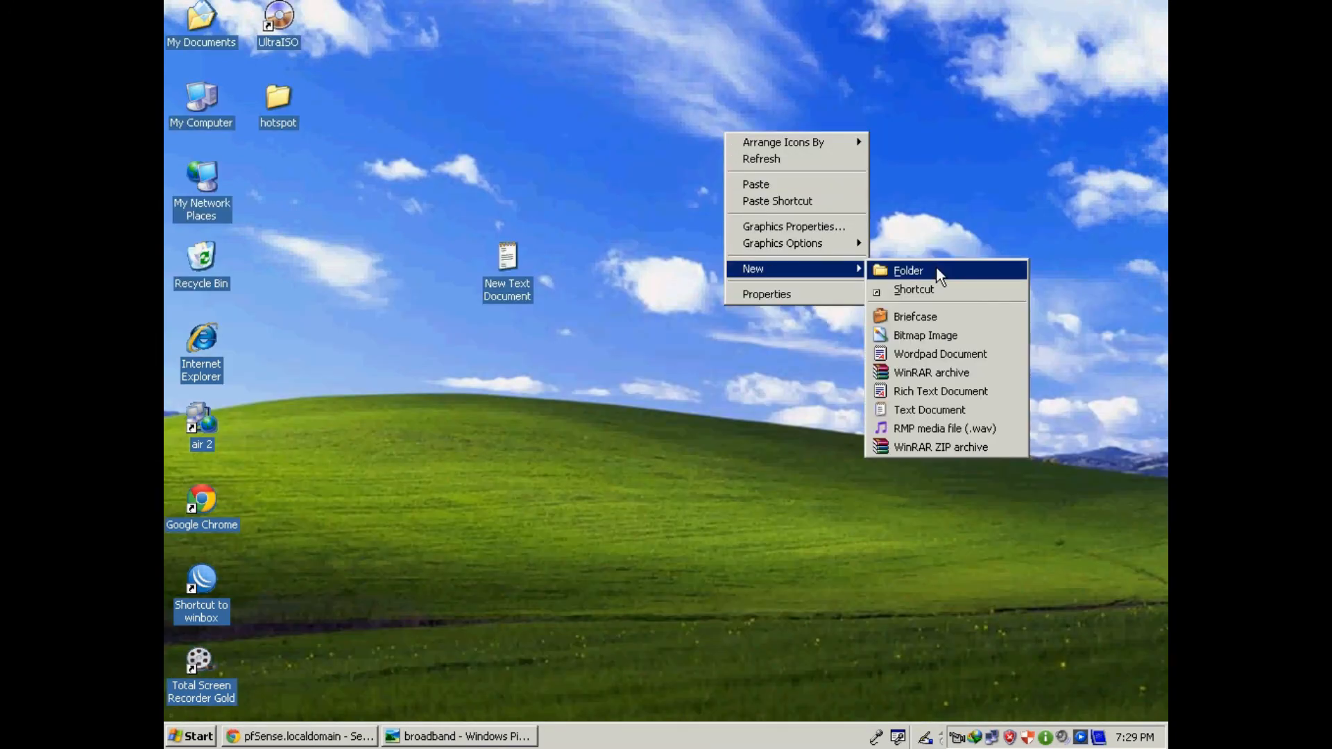
click(908, 270)
double_click(739, 173)
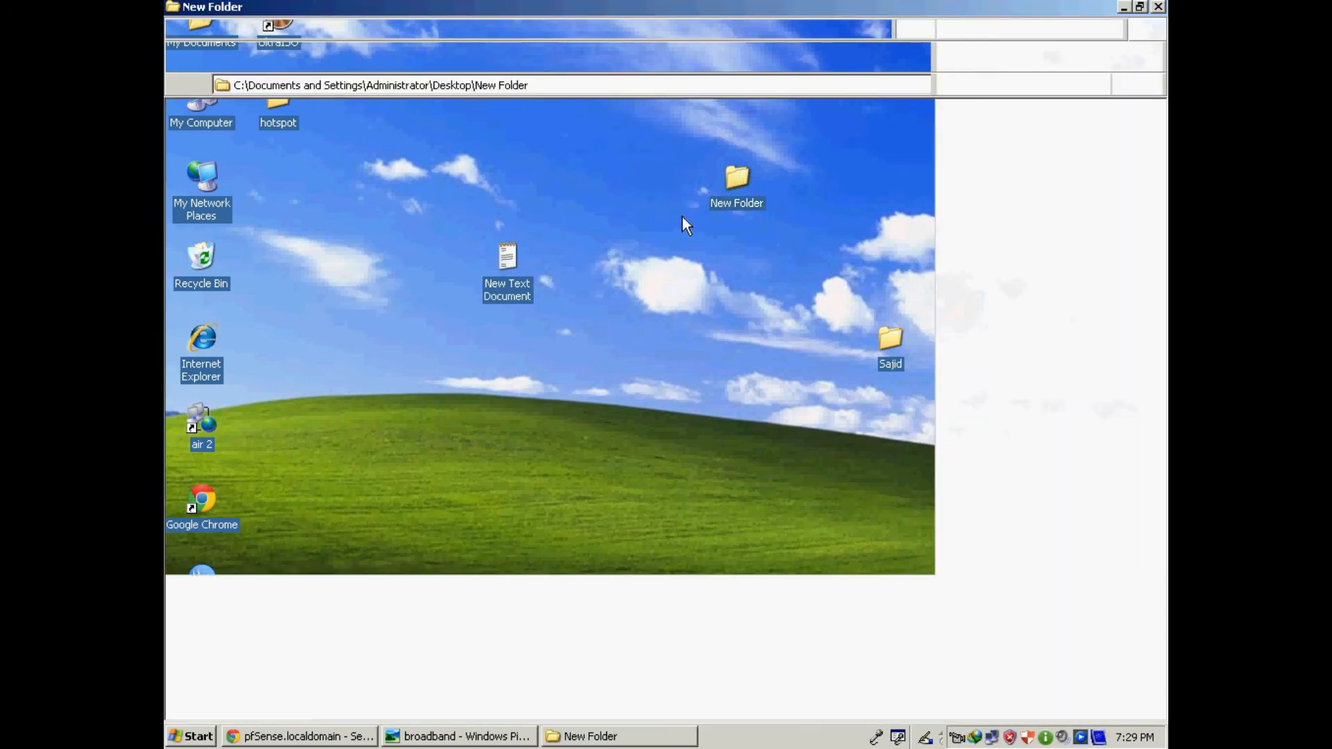
right_click(726, 202)
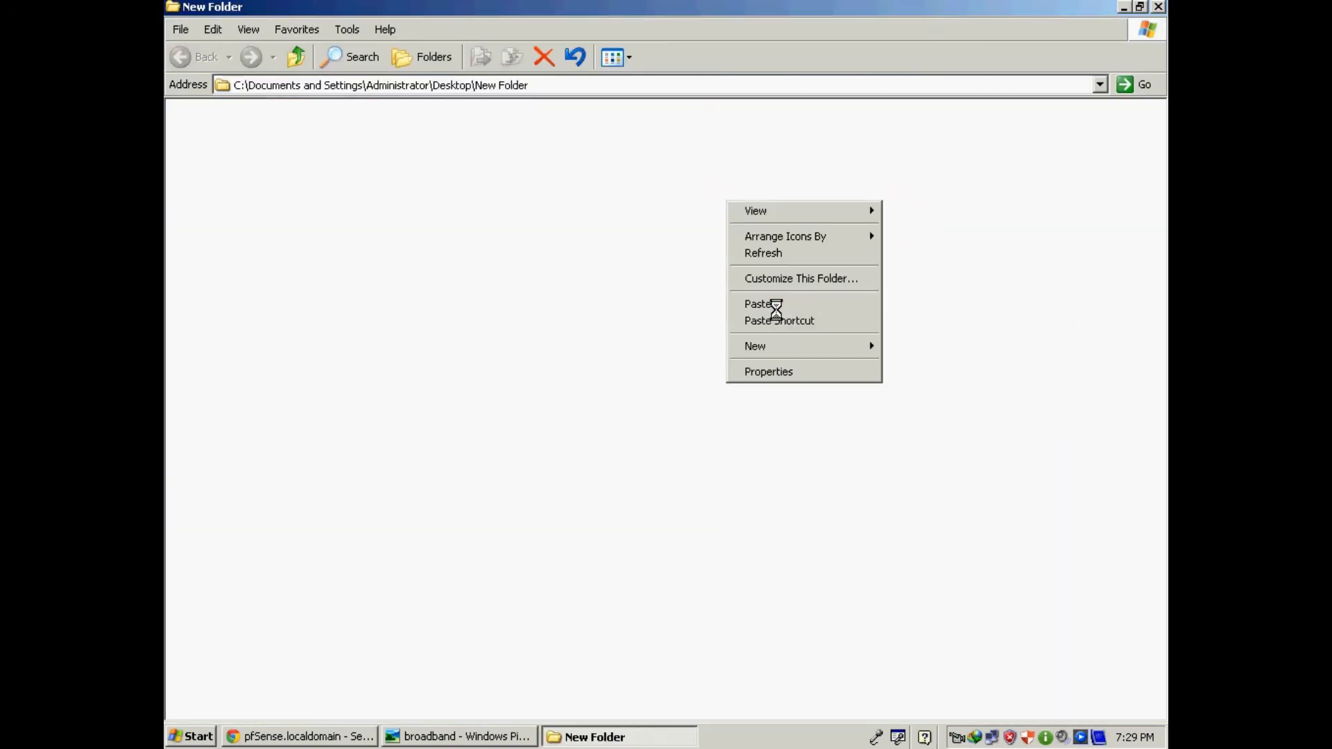
click(763, 304)
Open the copied captiveportal page in Notepad, minimize it, and select the broadband image.
click(819, 319)
right_click(441, 125)
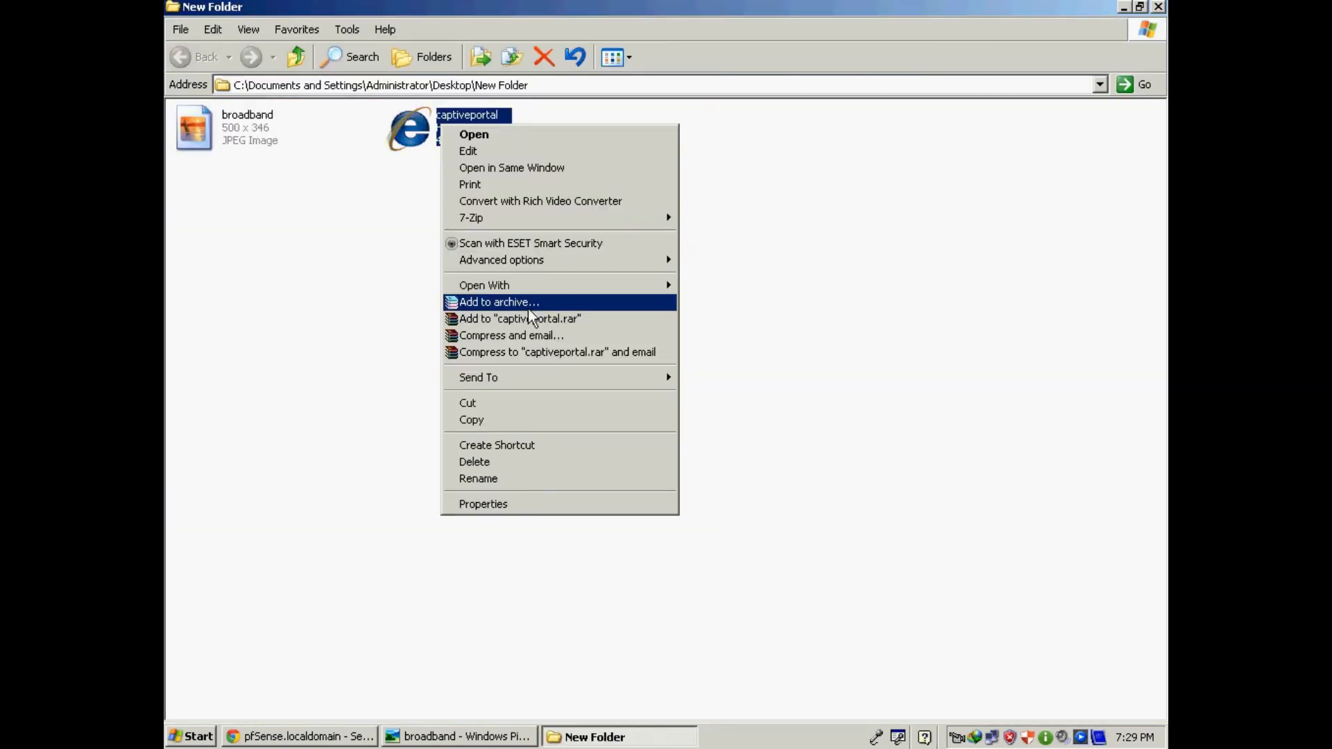
mouse_move(520, 286)
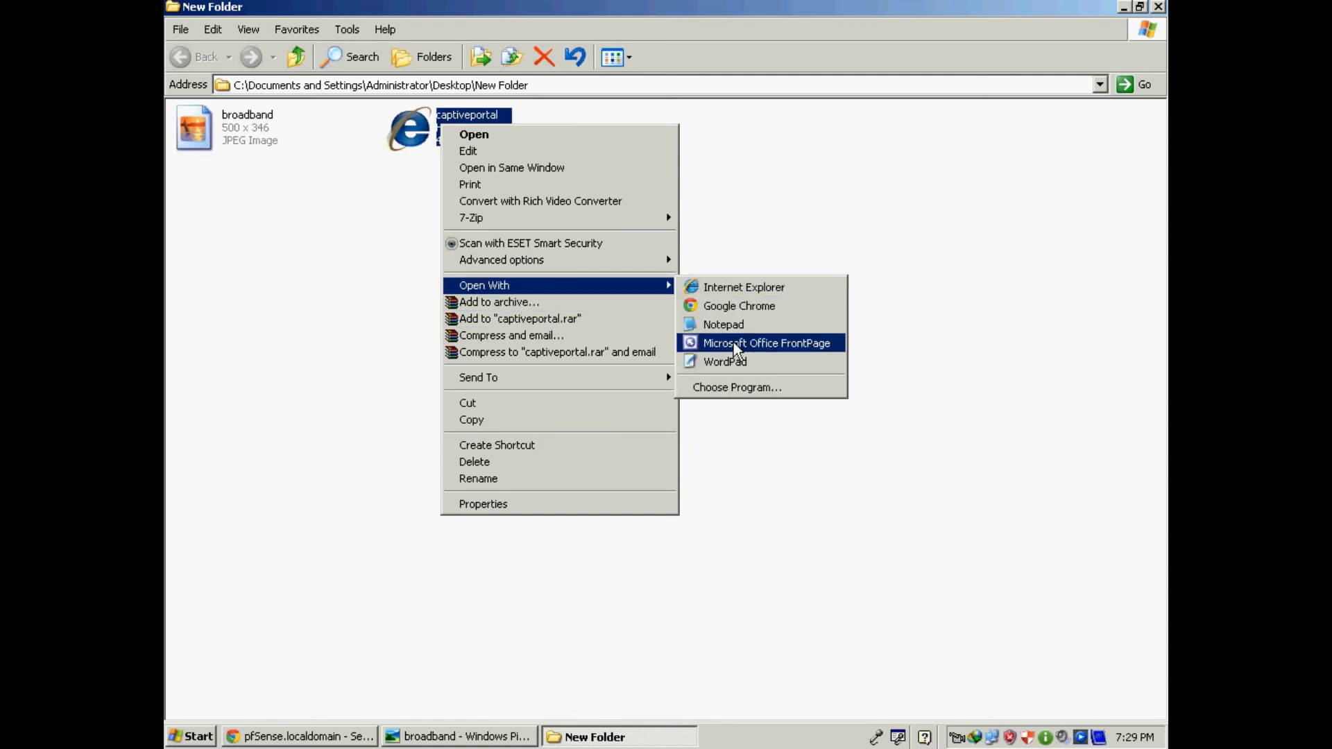
click(725, 324)
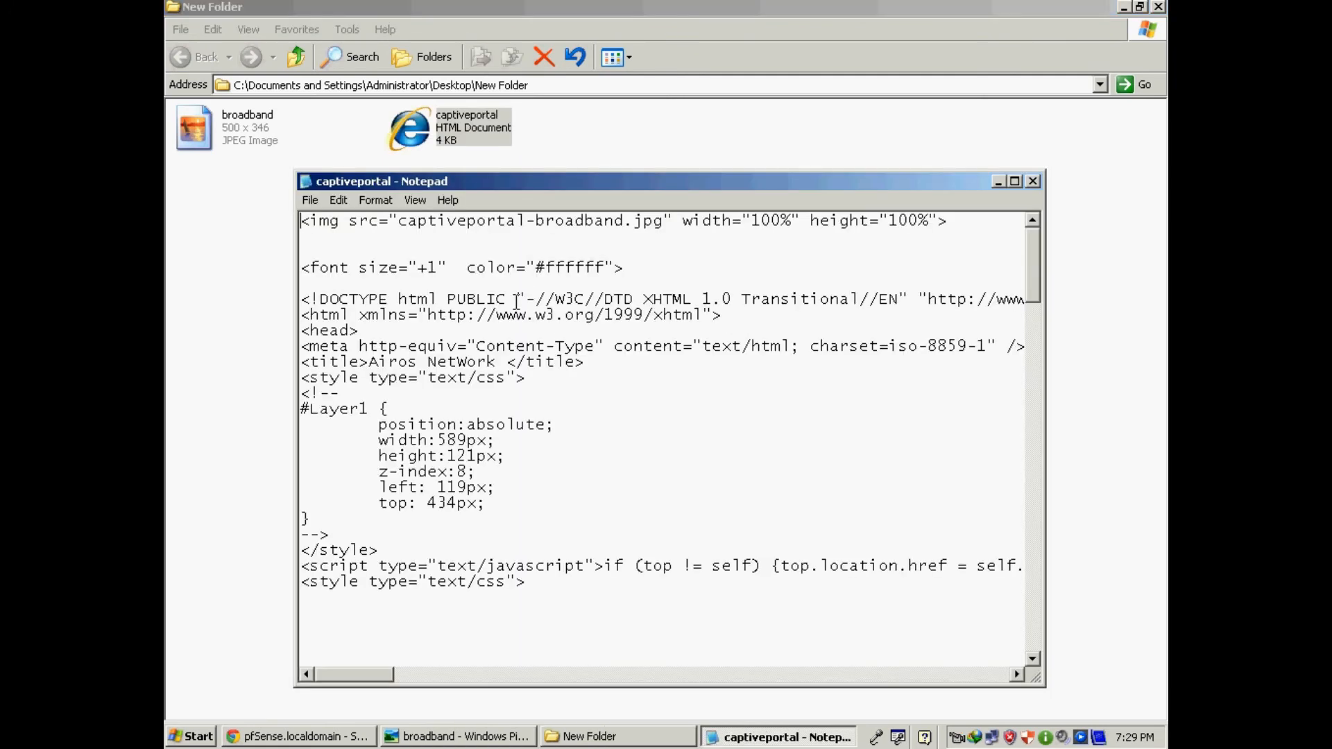
click(998, 183)
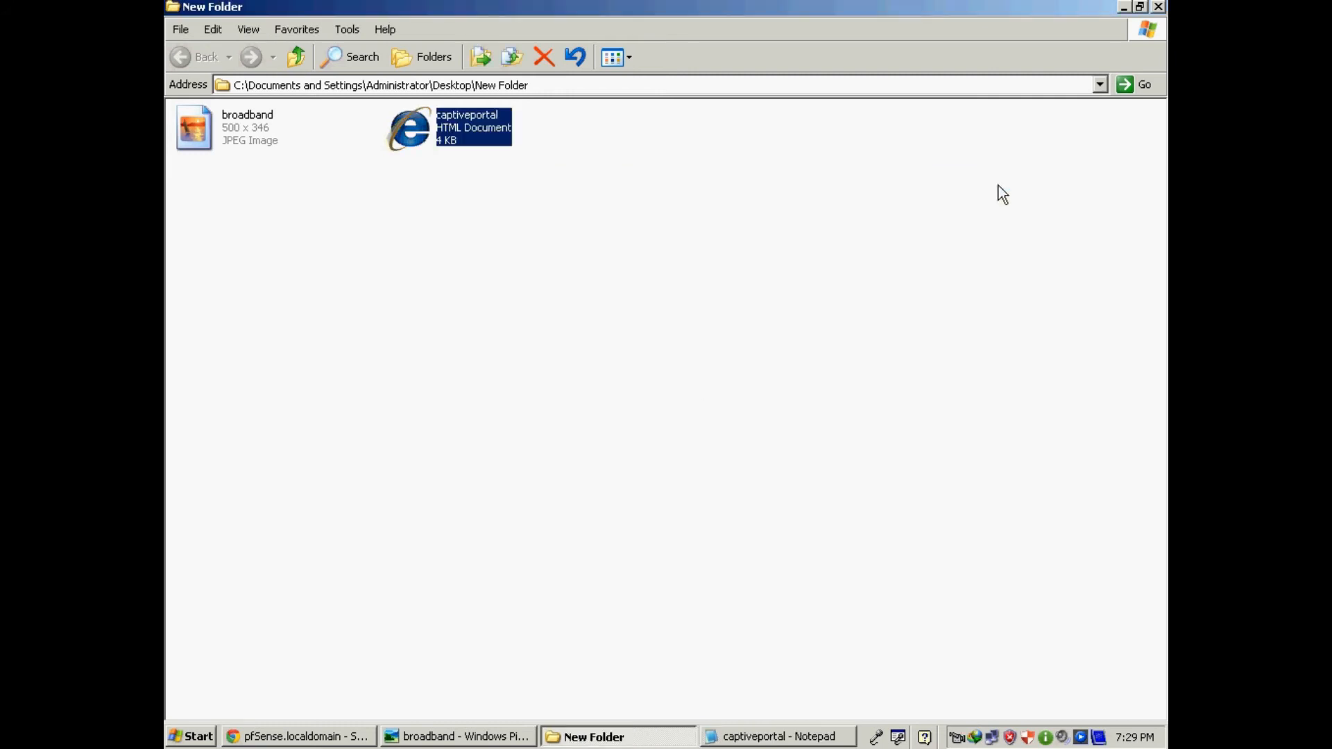
click(226, 139)
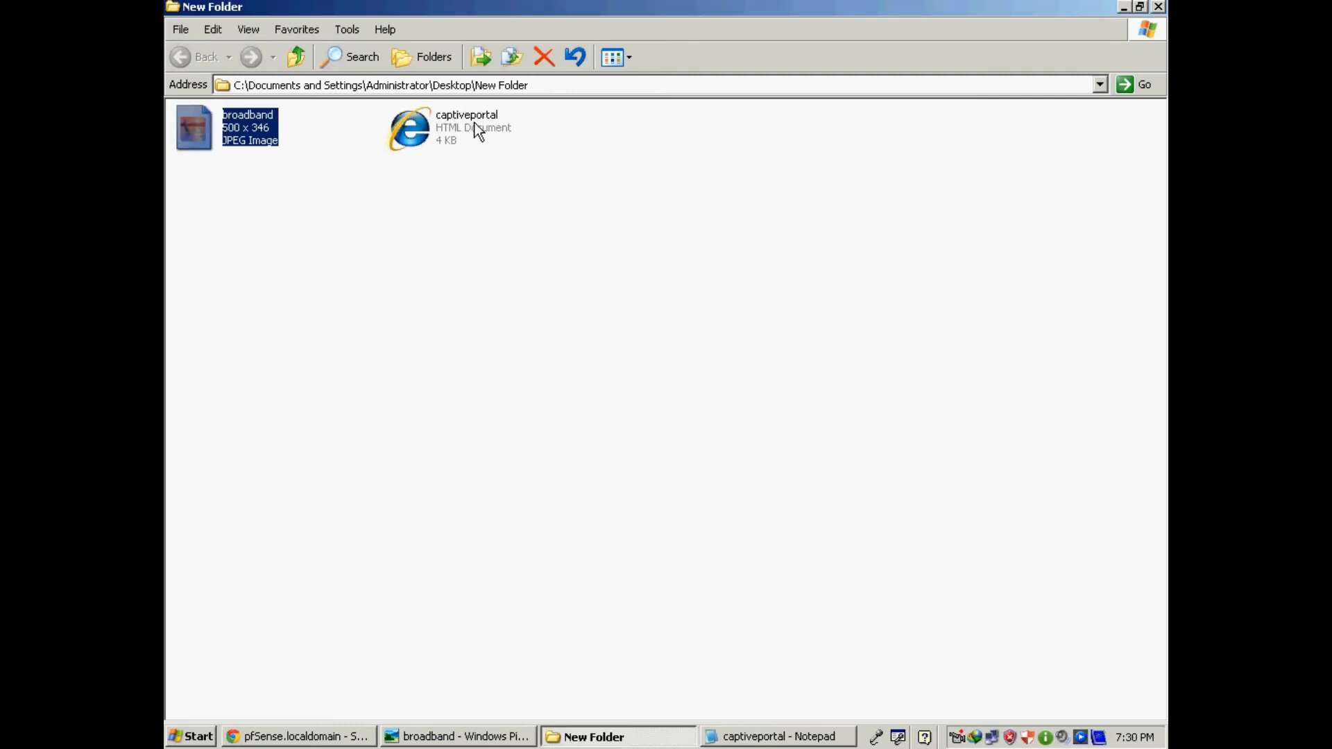
Upload broadband from Desktop\New Folder in the captive portal File Manager, listed as captiveportal-broadband.jpg.
click(332, 739)
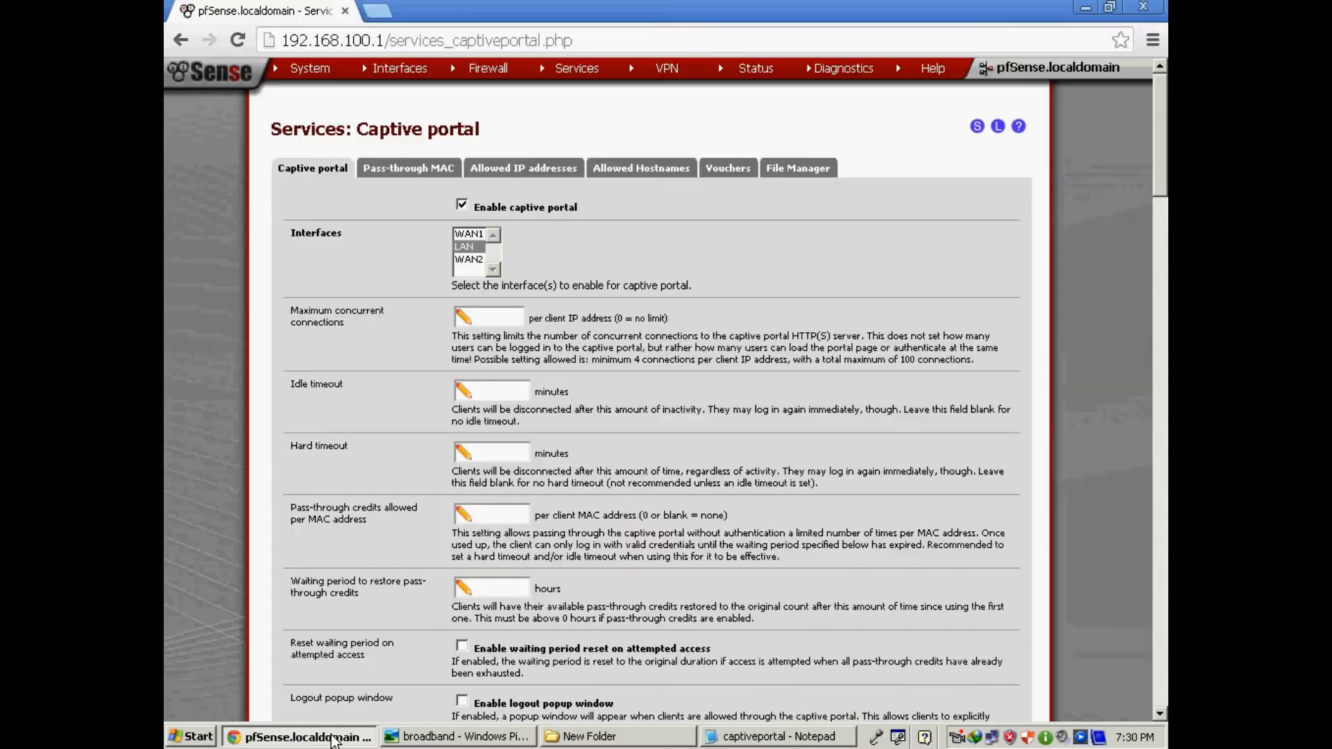
click(792, 169)
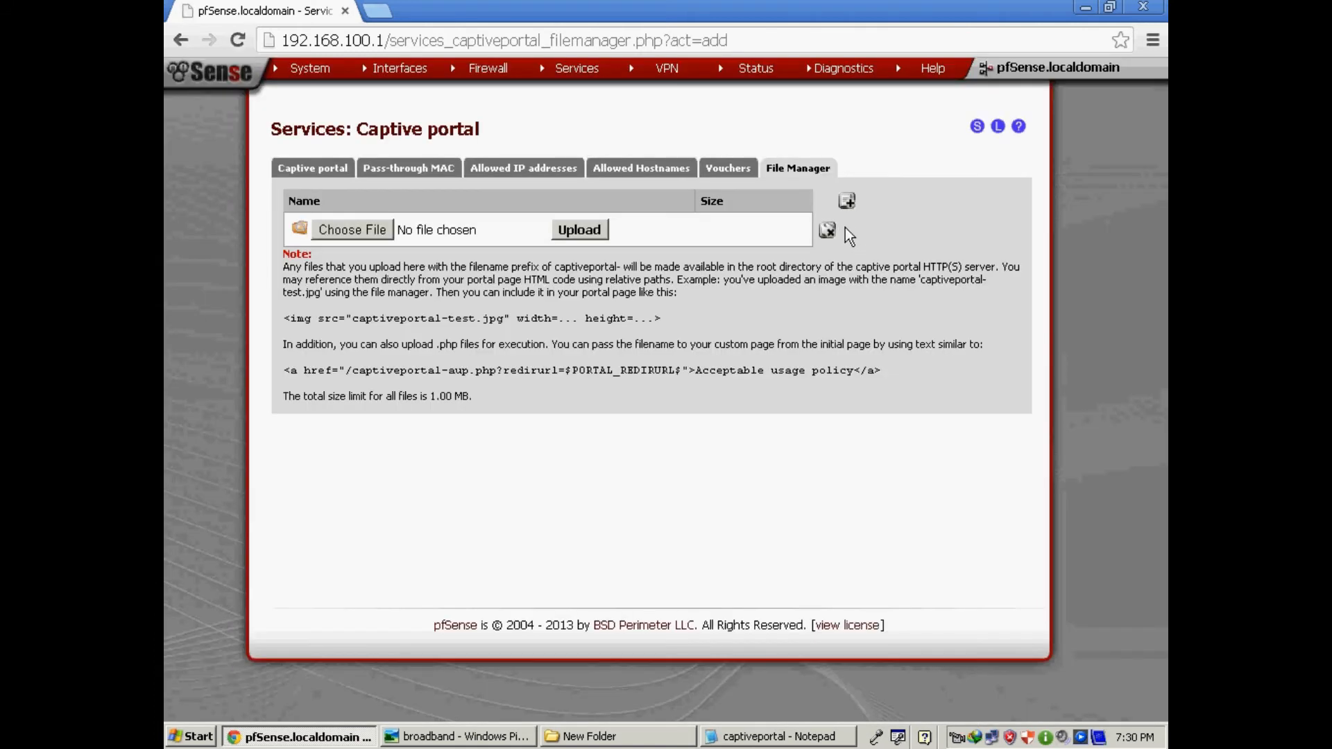
click(367, 231)
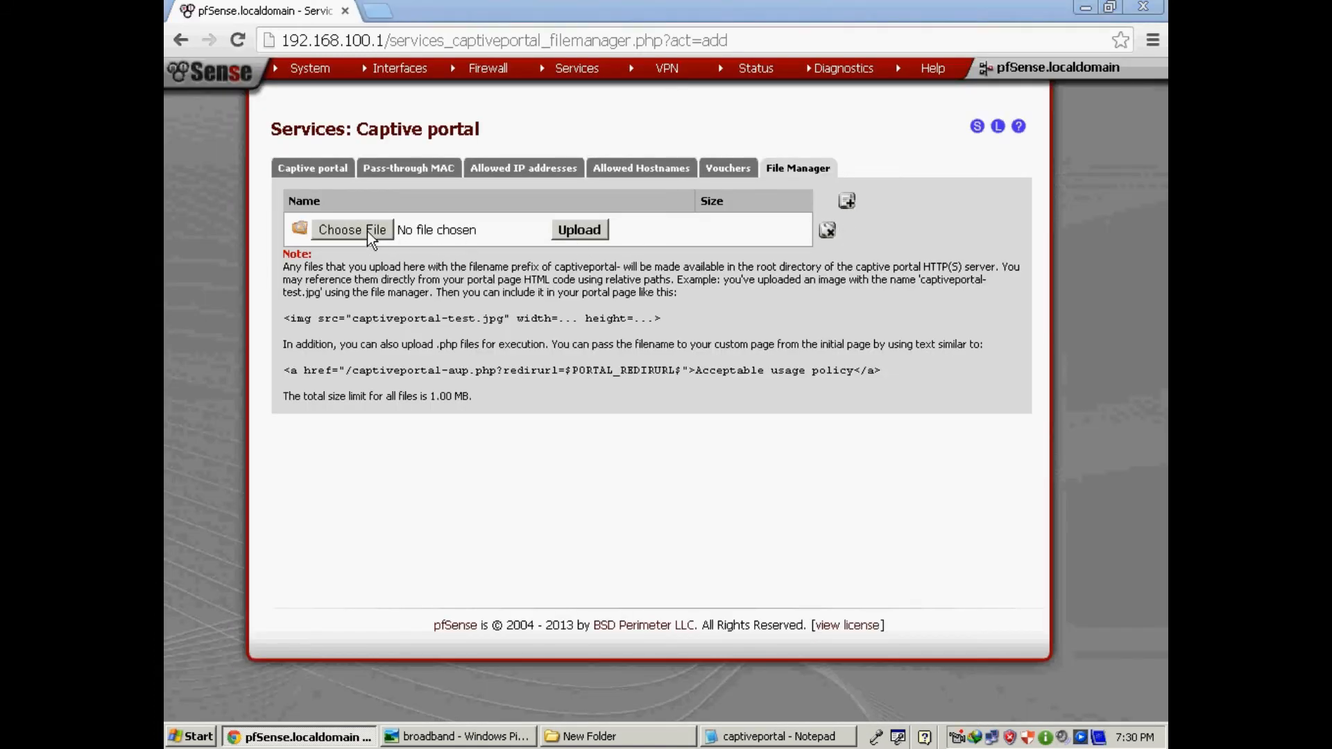
click(238, 147)
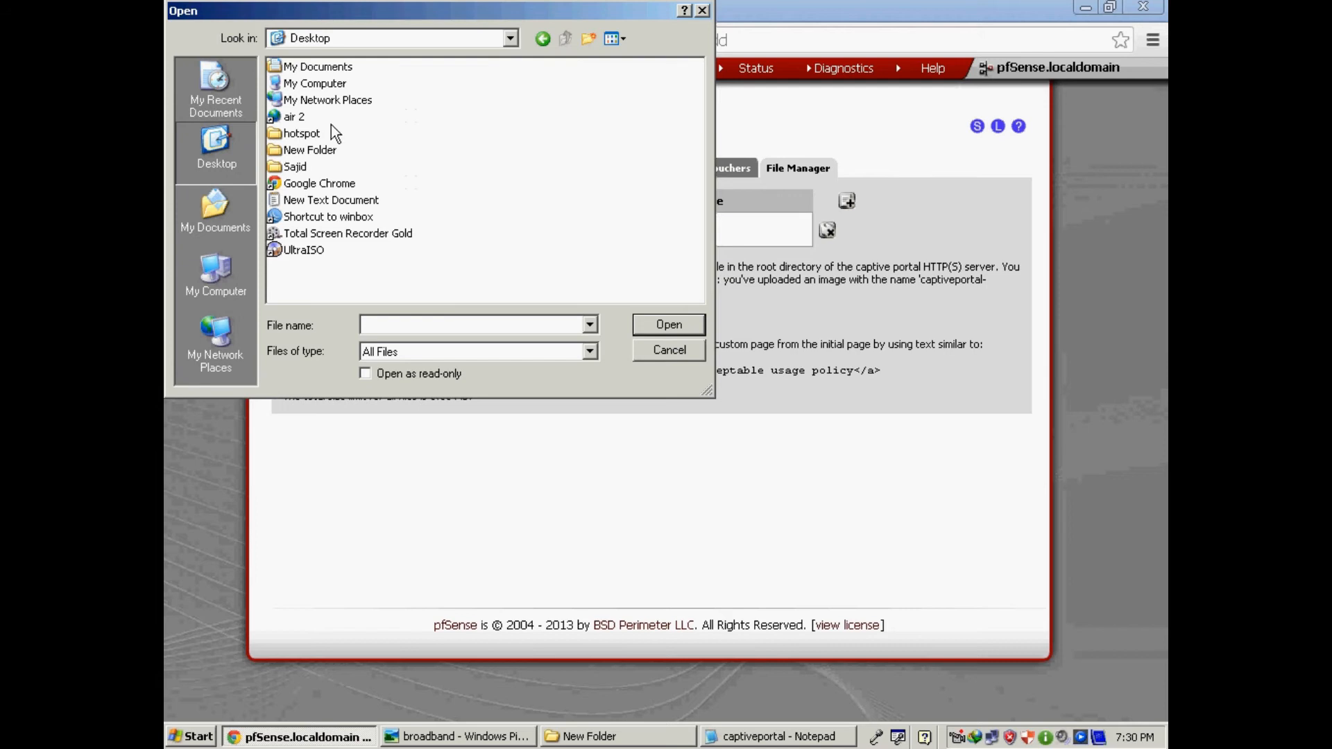
double_click(303, 150)
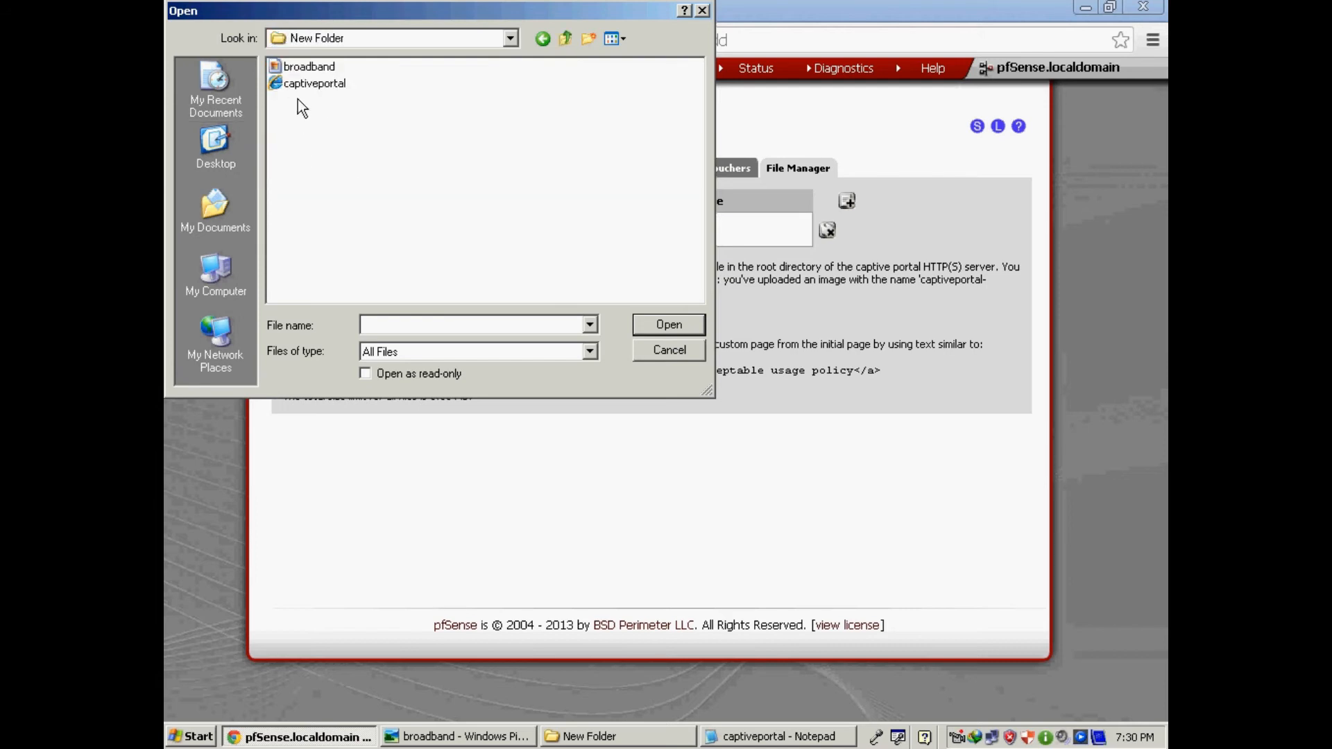
click(305, 67)
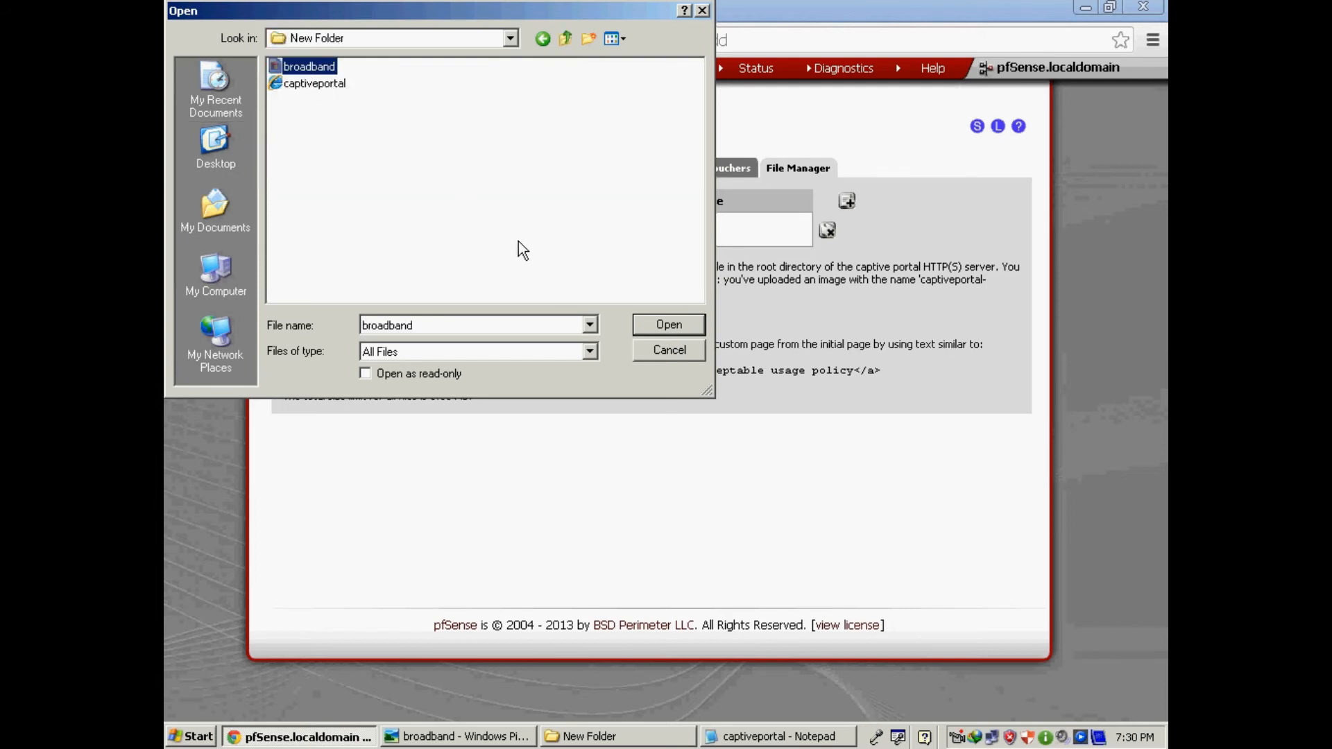
click(676, 321)
click(580, 229)
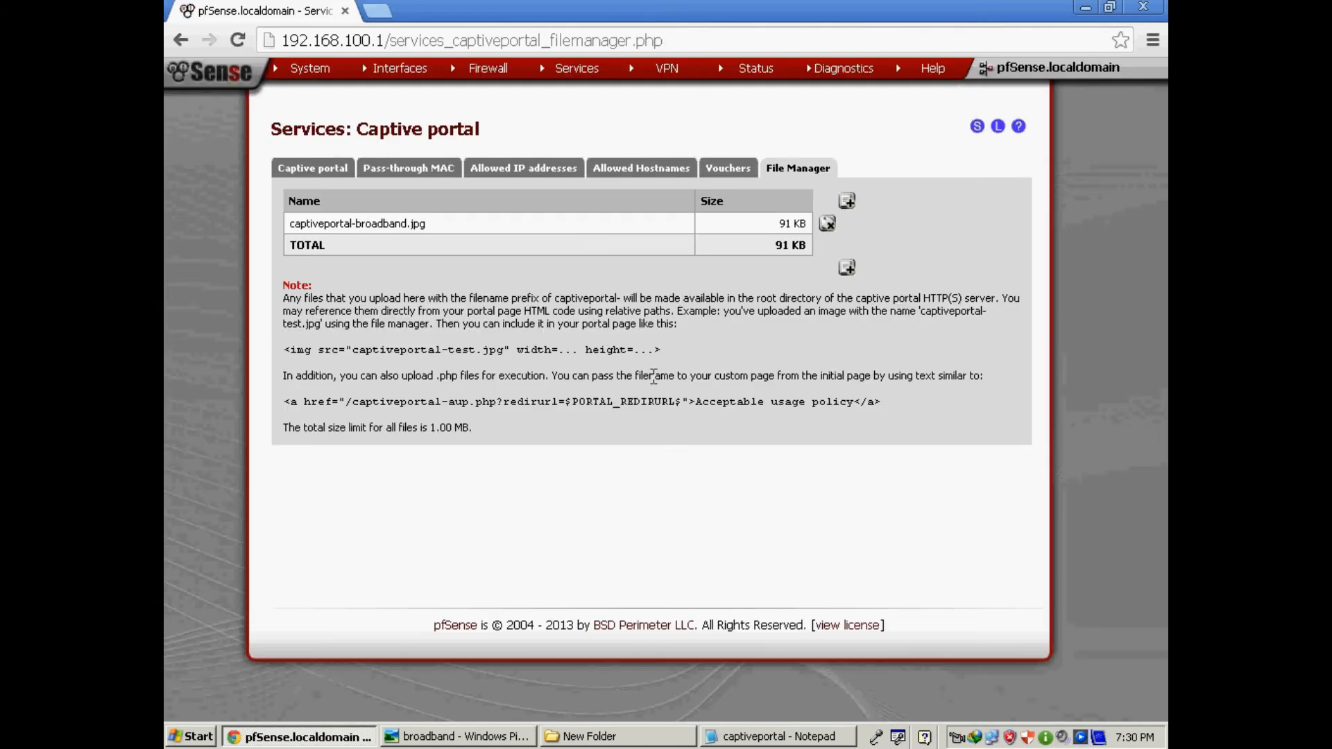
Copy the uploaded file name captiveportal-broadband.jpg and switch to the captiveportal page in Notepad.
drag(431, 427, 480, 429)
drag(352, 223, 429, 222)
click(345, 244)
click(350, 220)
drag(411, 222, 291, 223)
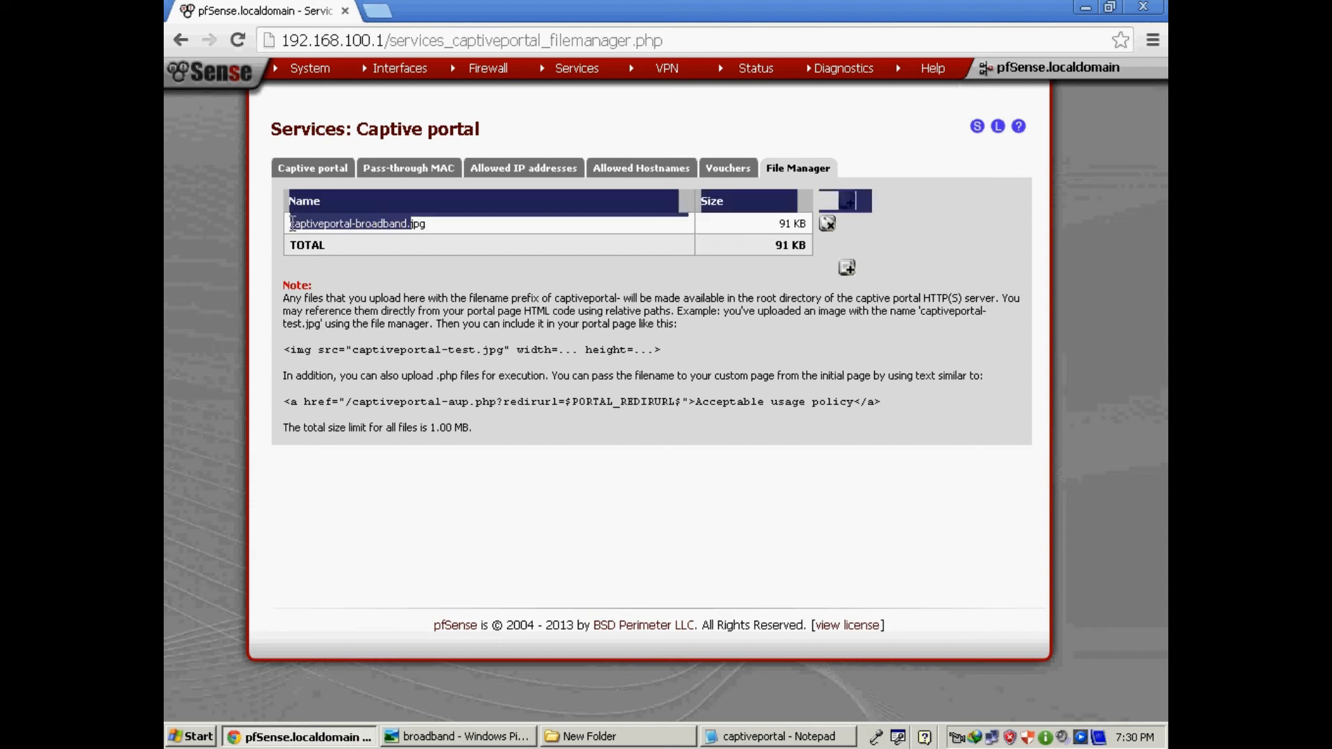
click(430, 230)
drag(426, 226, 291, 229)
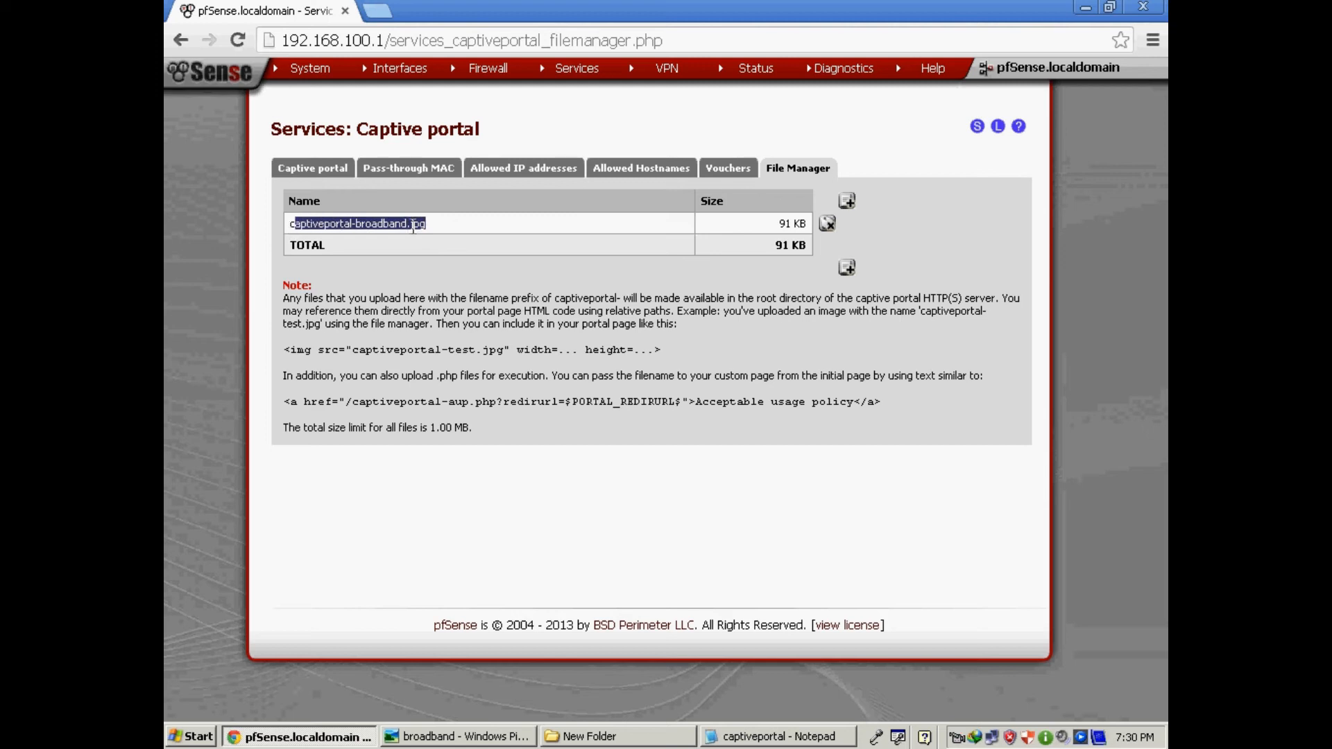
click(427, 226)
drag(427, 225, 287, 229)
right_click(309, 228)
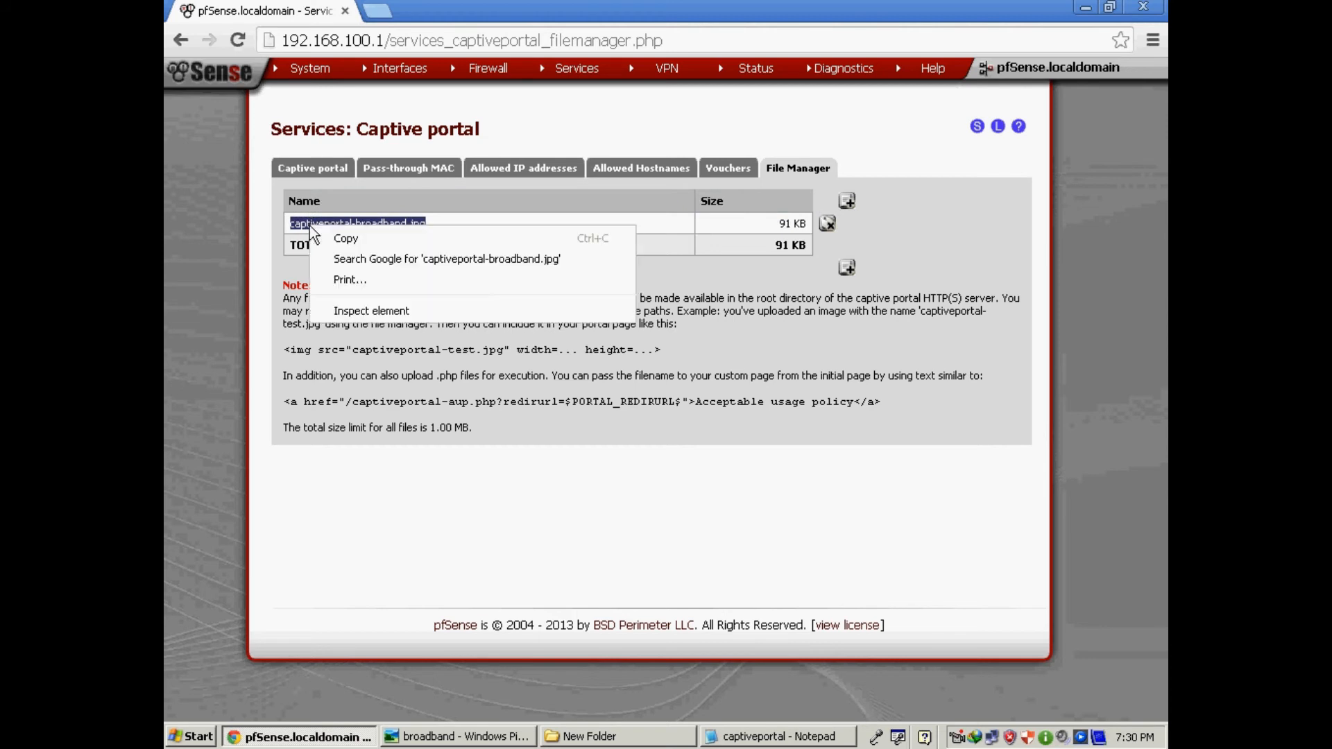
click(344, 238)
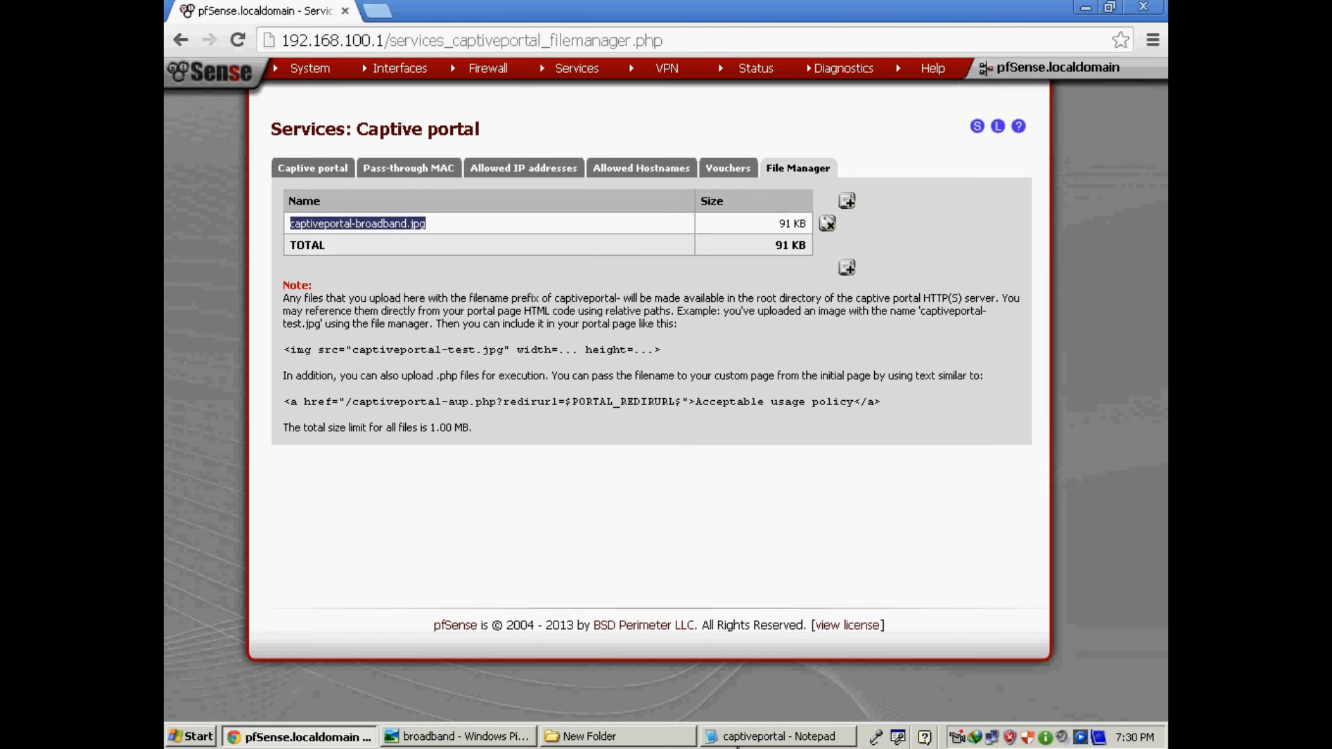
click(737, 741)
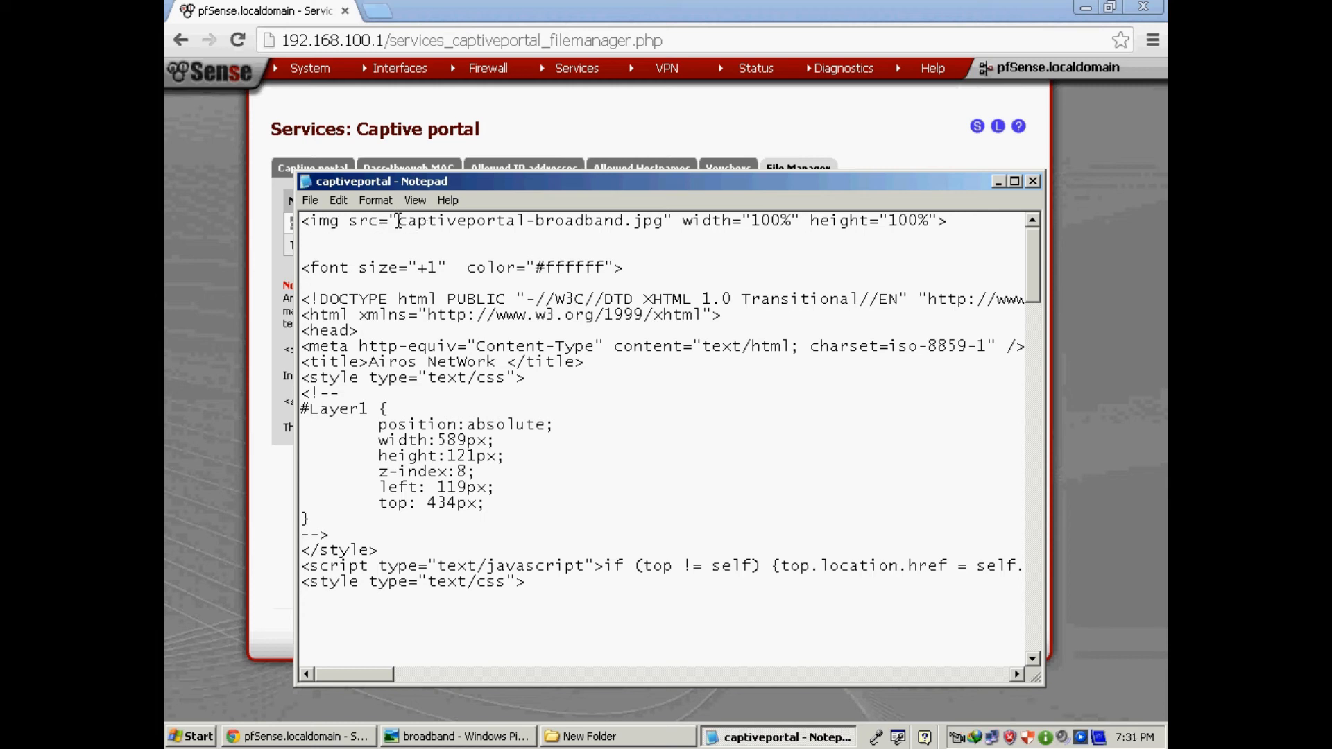
Paste captiveportal-broadband.jpg over the old file name in the img src attribute.
drag(399, 221, 663, 222)
right_click(623, 224)
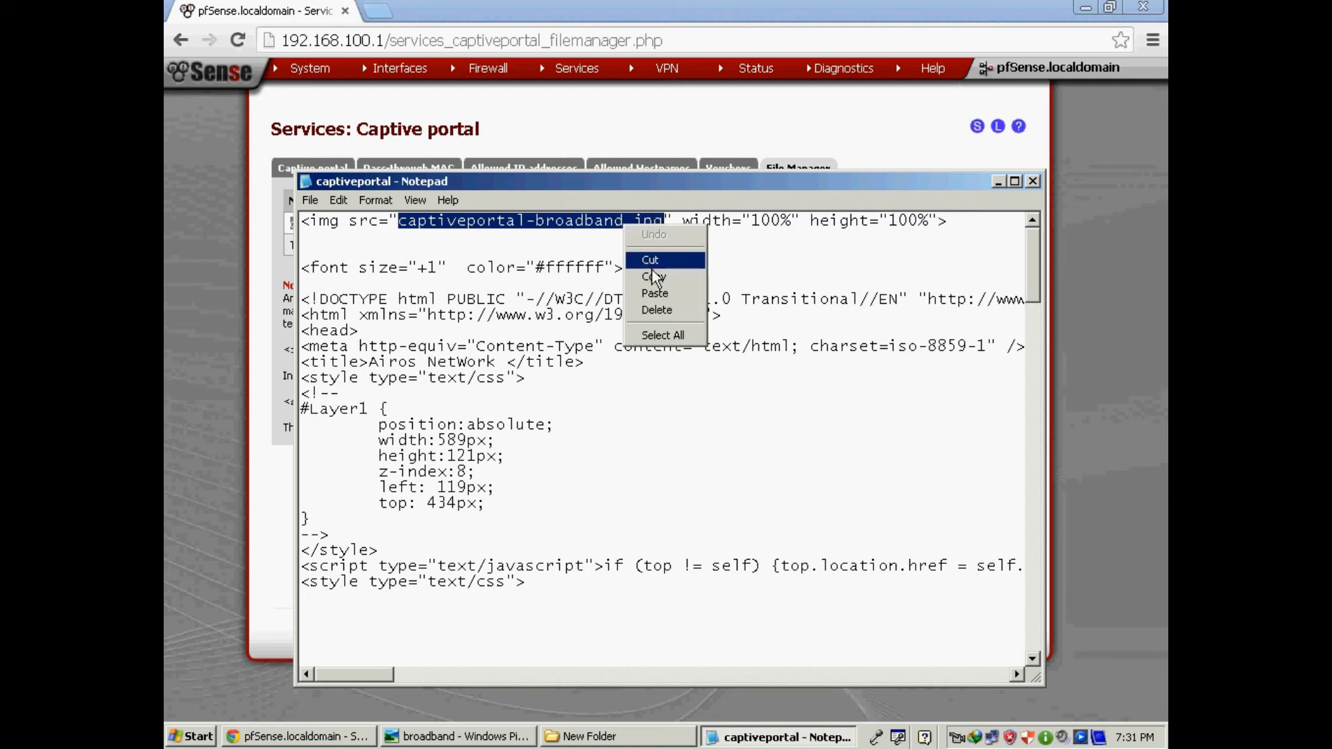
click(659, 293)
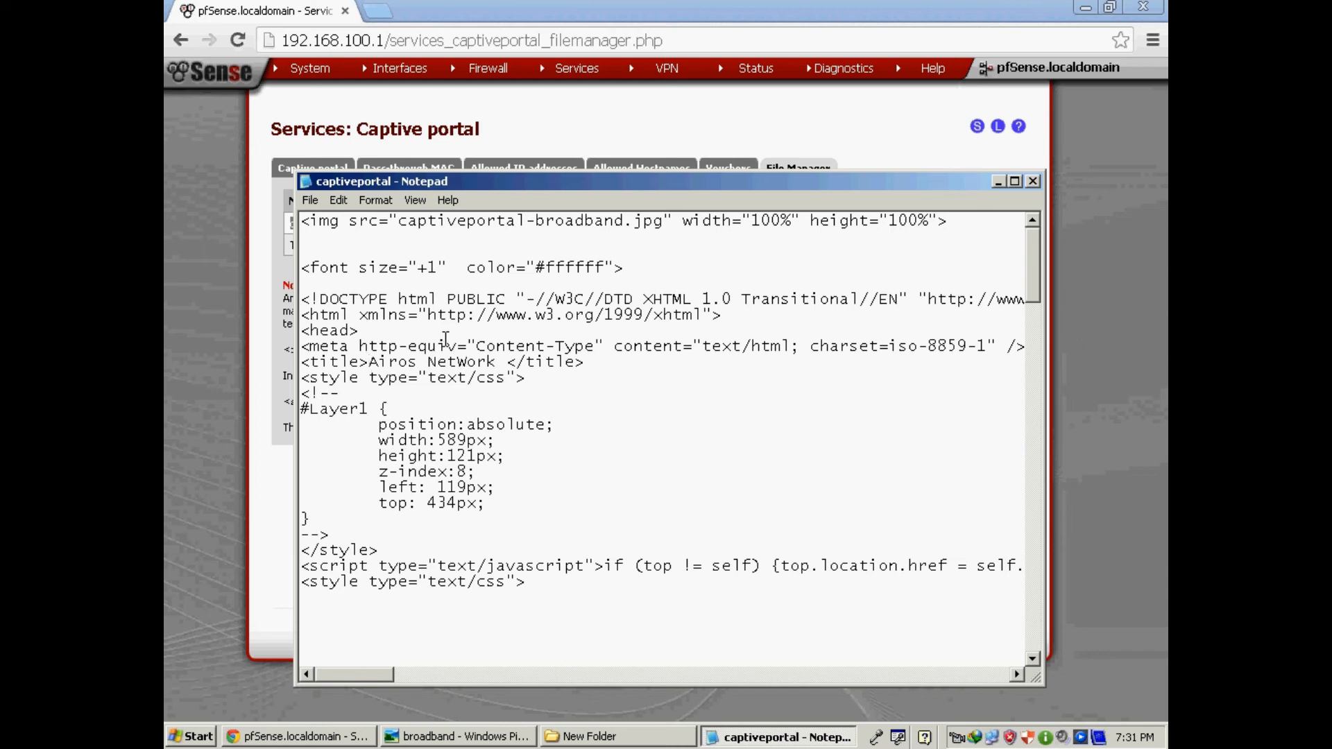
Replace 'Airos' in the page's title tag with the new network name and maximize Notepad.
key(Delete)
key(Delete)
key(Delete)
key(Delete)
key(Delete)
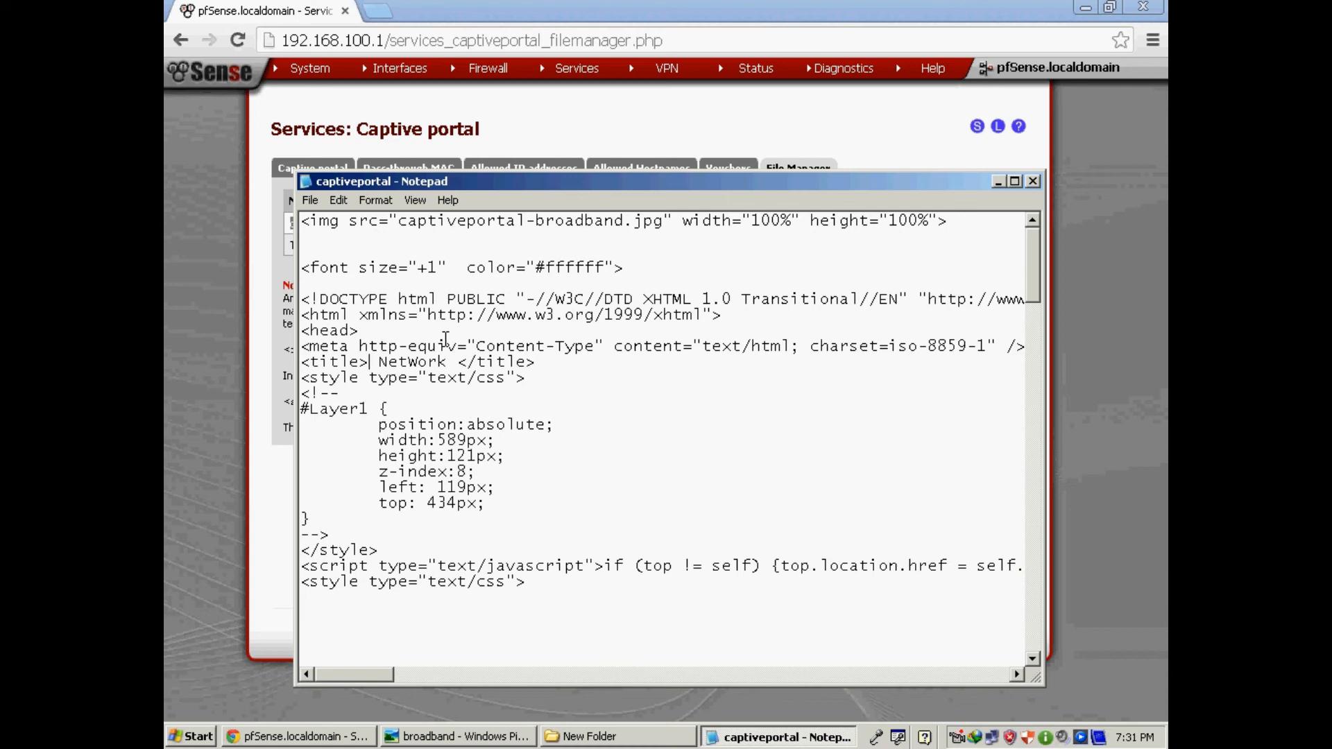
text(Hussain)
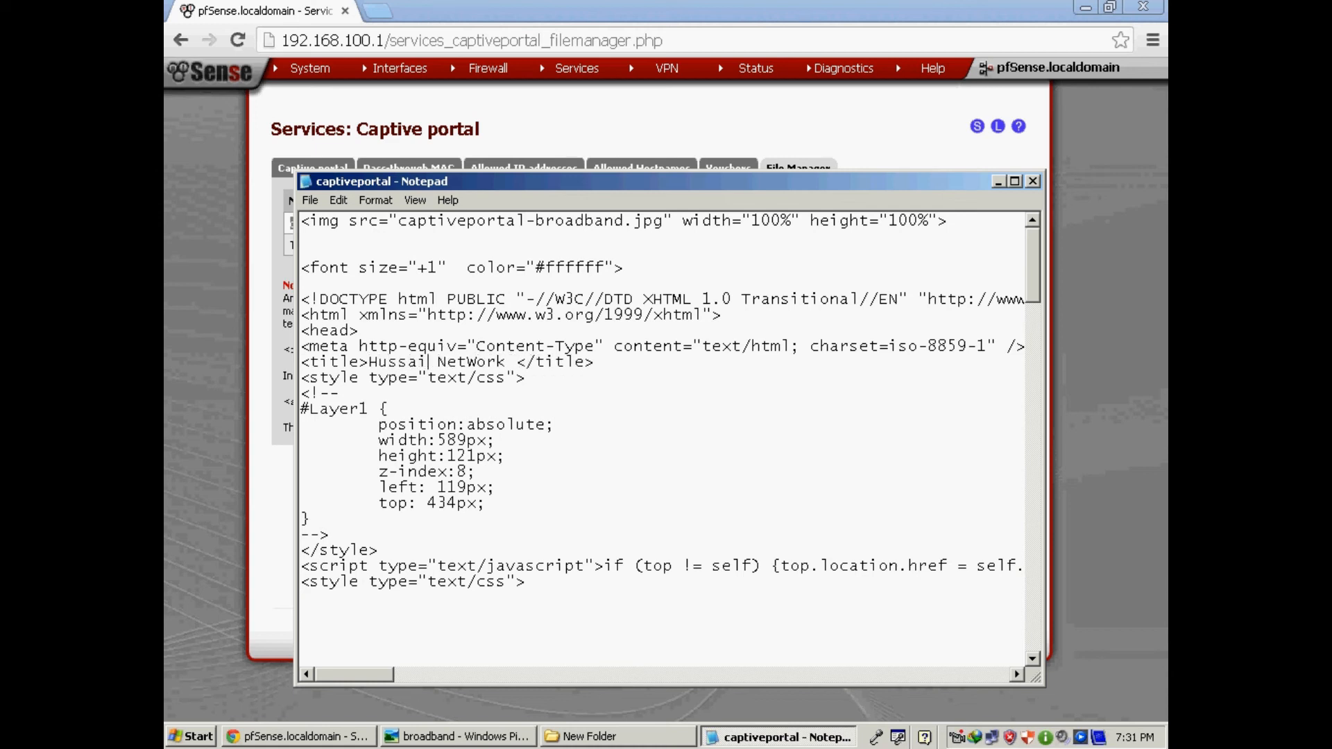
key(BackSpace)
key(BackSpace)
key(BackSpace)
key(BackSpace)
key(BackSpace)
key(BackSpace)
key(BackSpace)
text(Sajid)
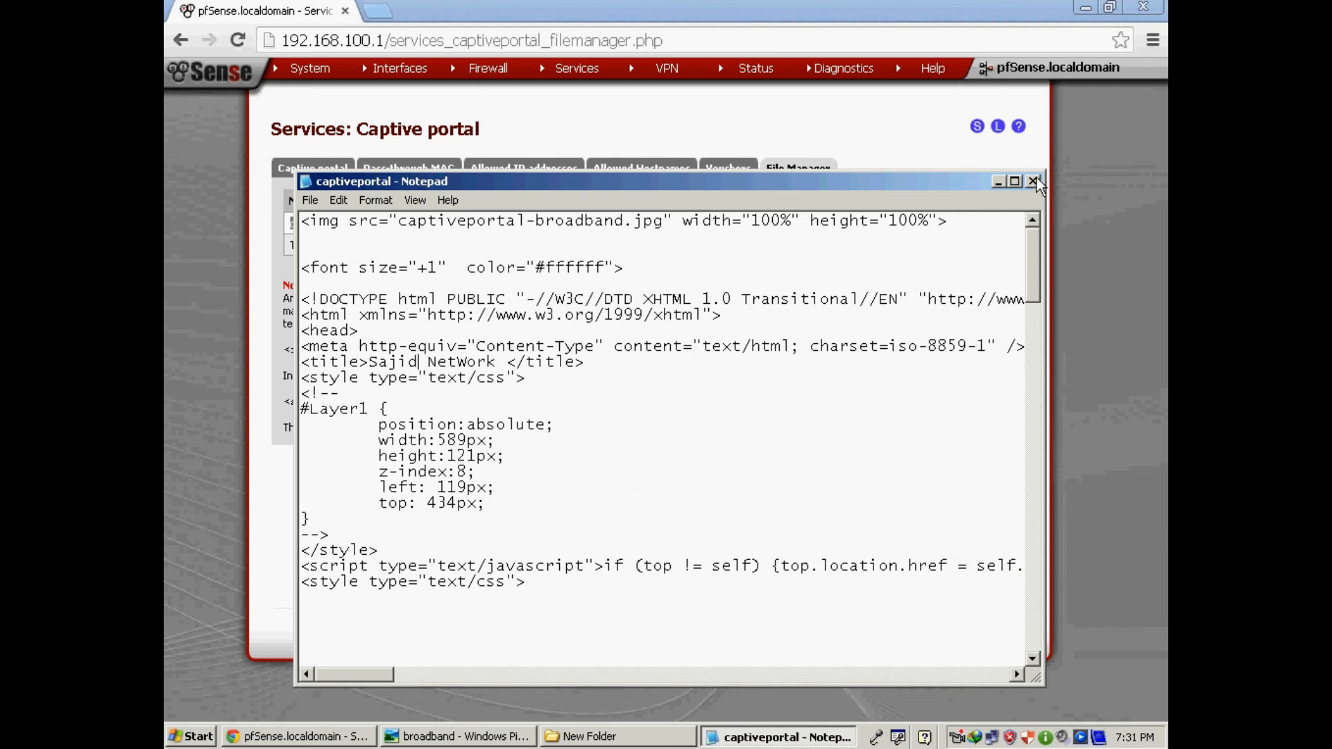
click(1014, 182)
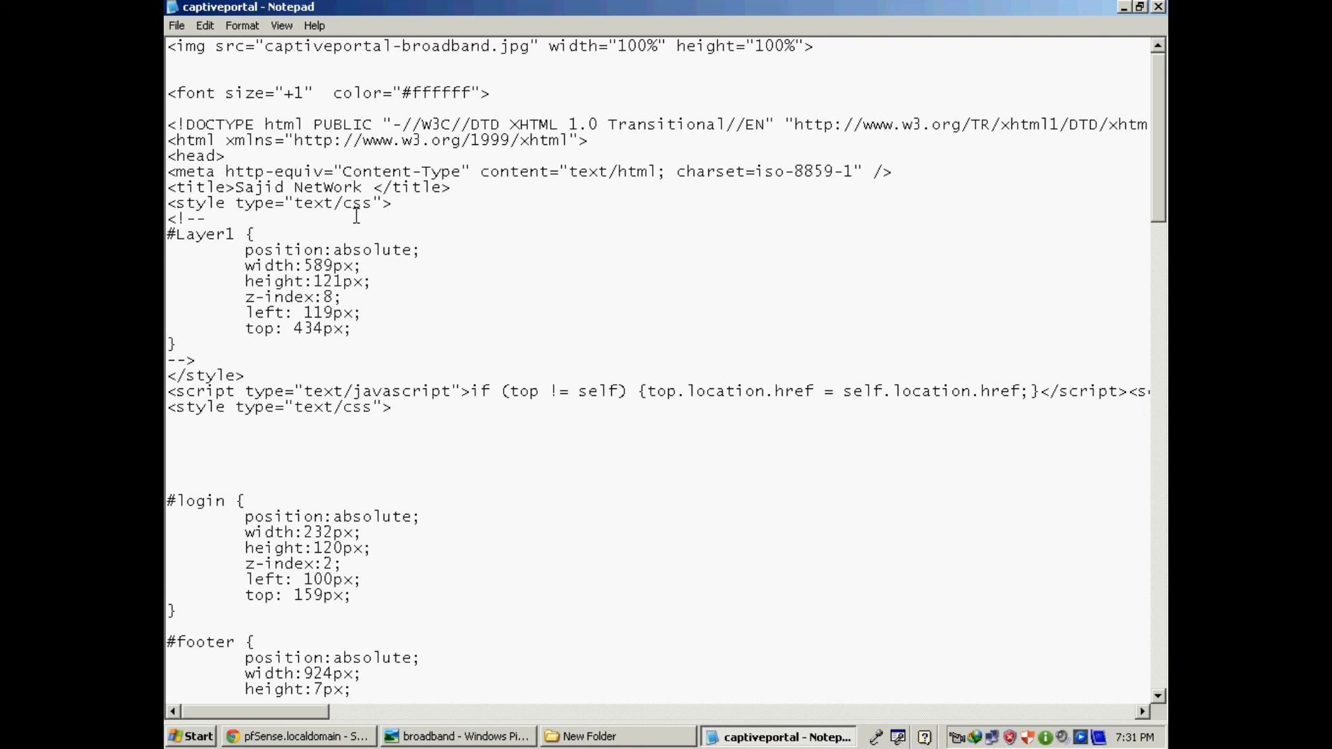
Replace 'Airos' in the welcome h1 heading with the new network name.
click(238, 188)
drag(1163, 214, 1163, 252)
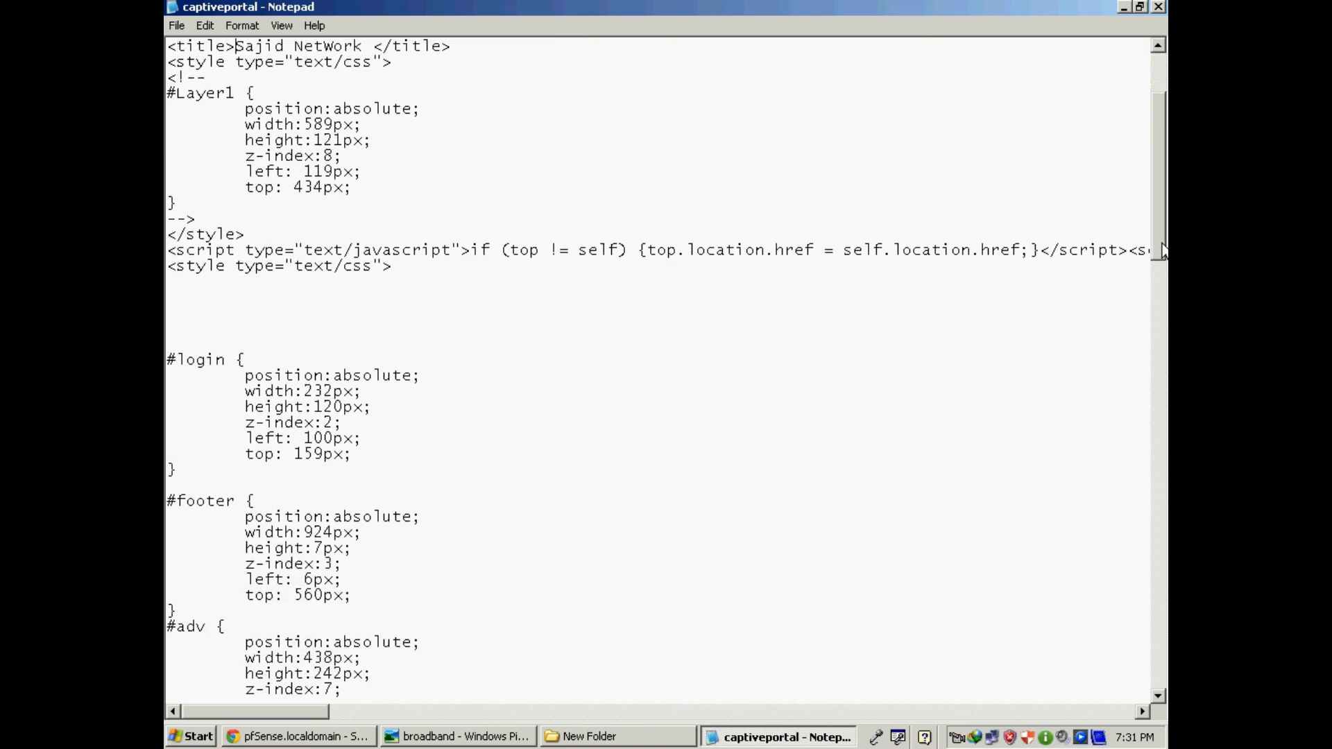
drag(281, 711, 164, 708)
scroll(775, 447, down, 2)
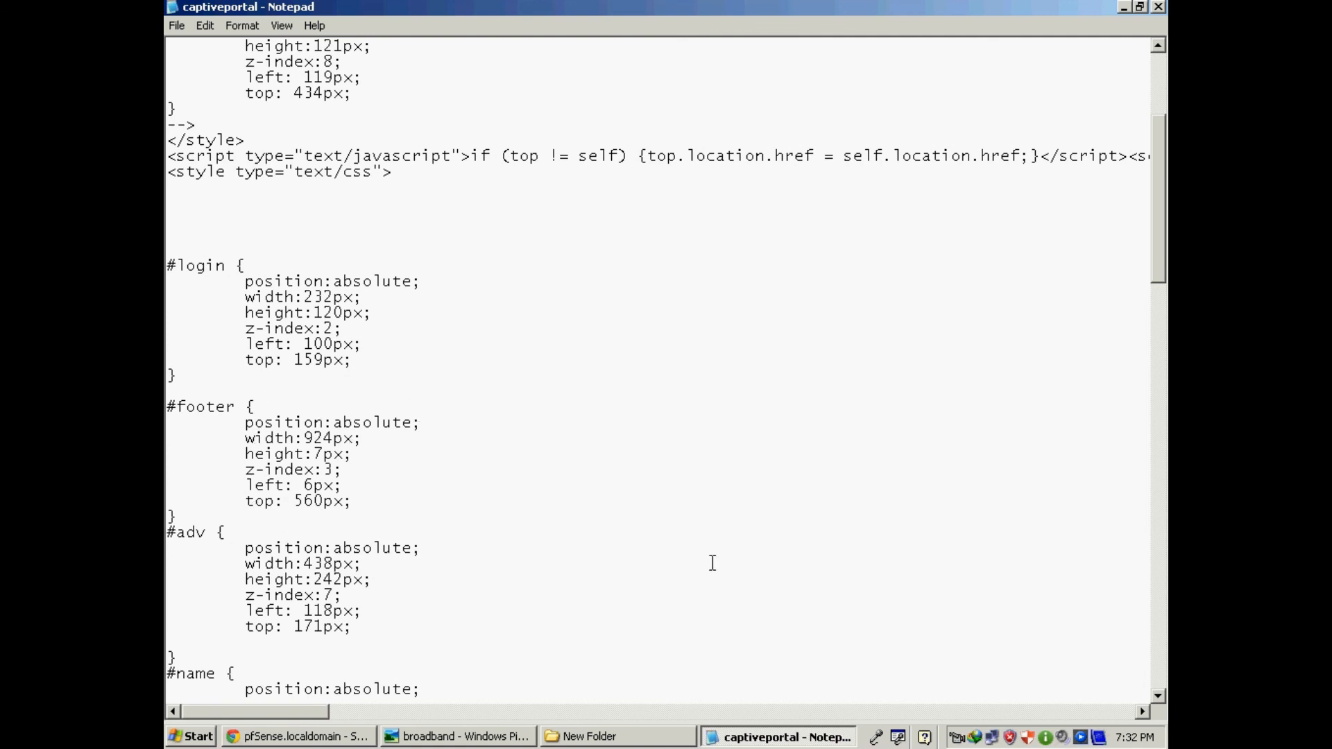
scroll(712, 562, down, 11)
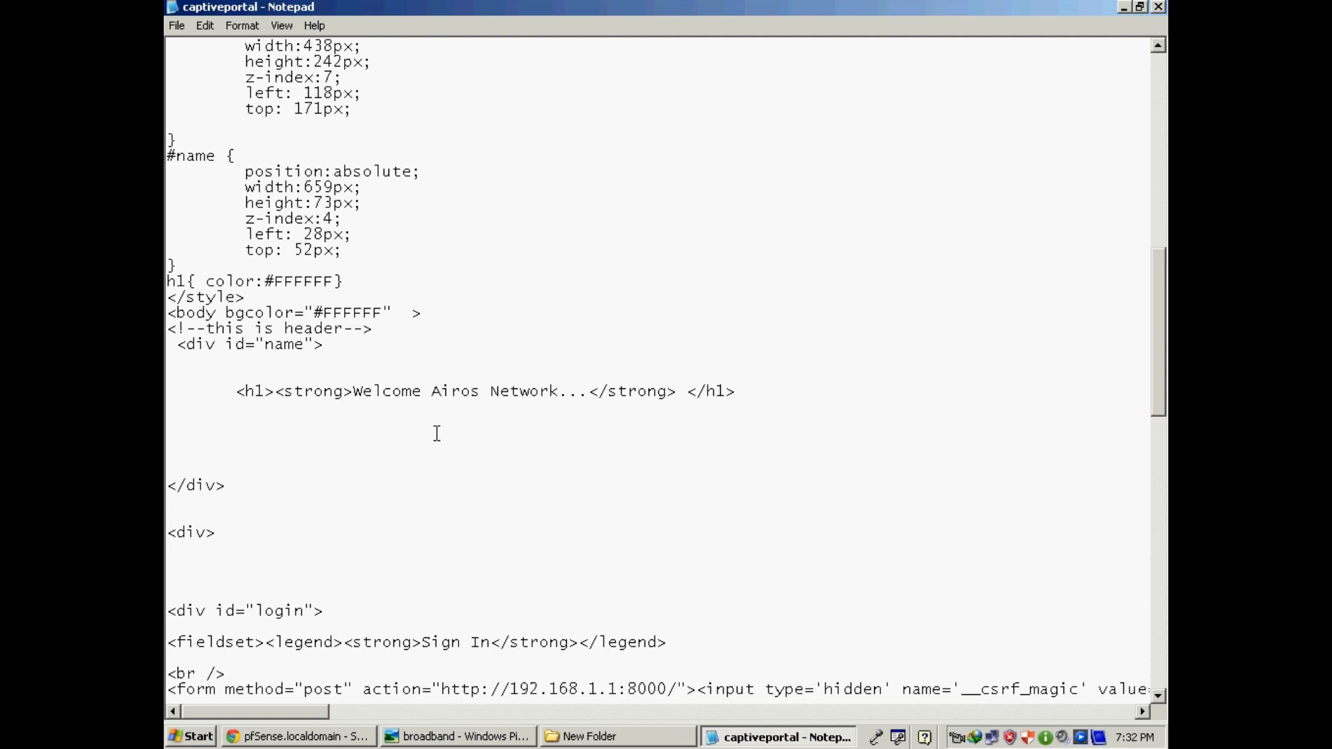
text(Sajid)
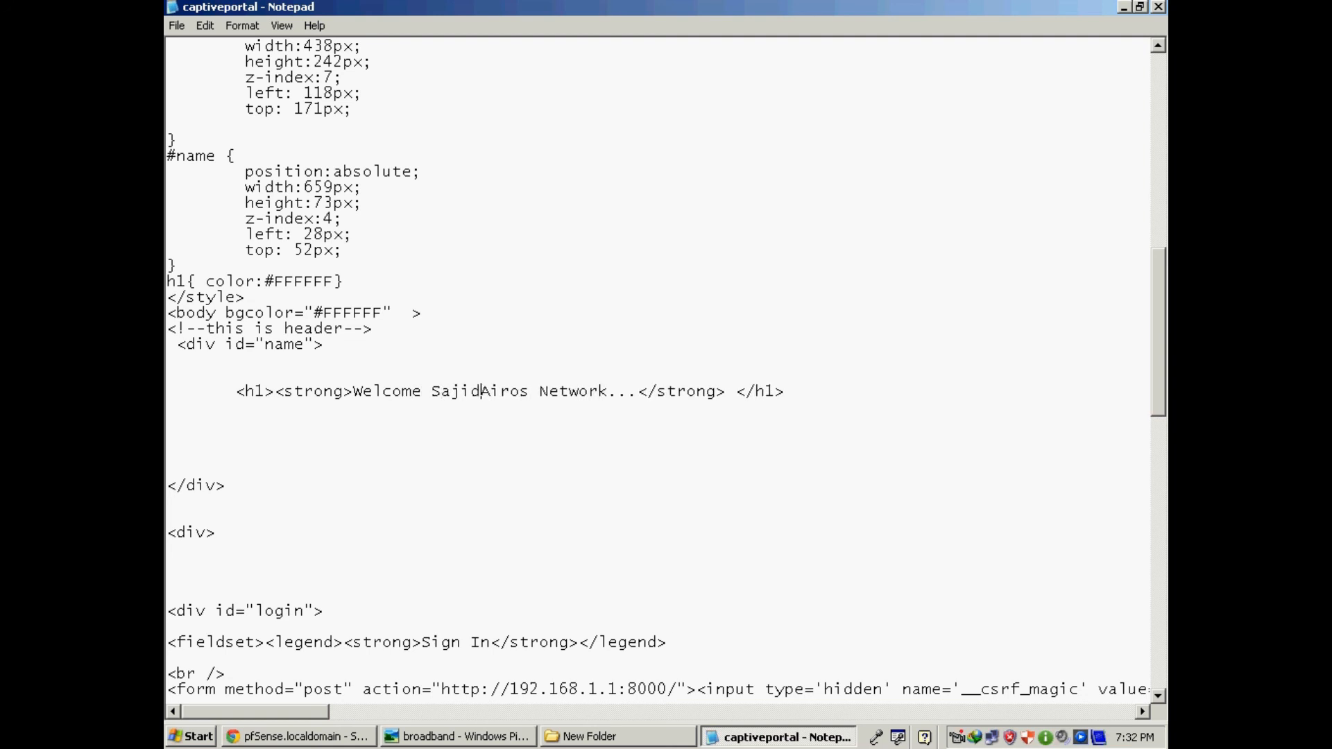
key(Delete)
key(Delete)
key(Delete)
key(Delete)
key(Delete)
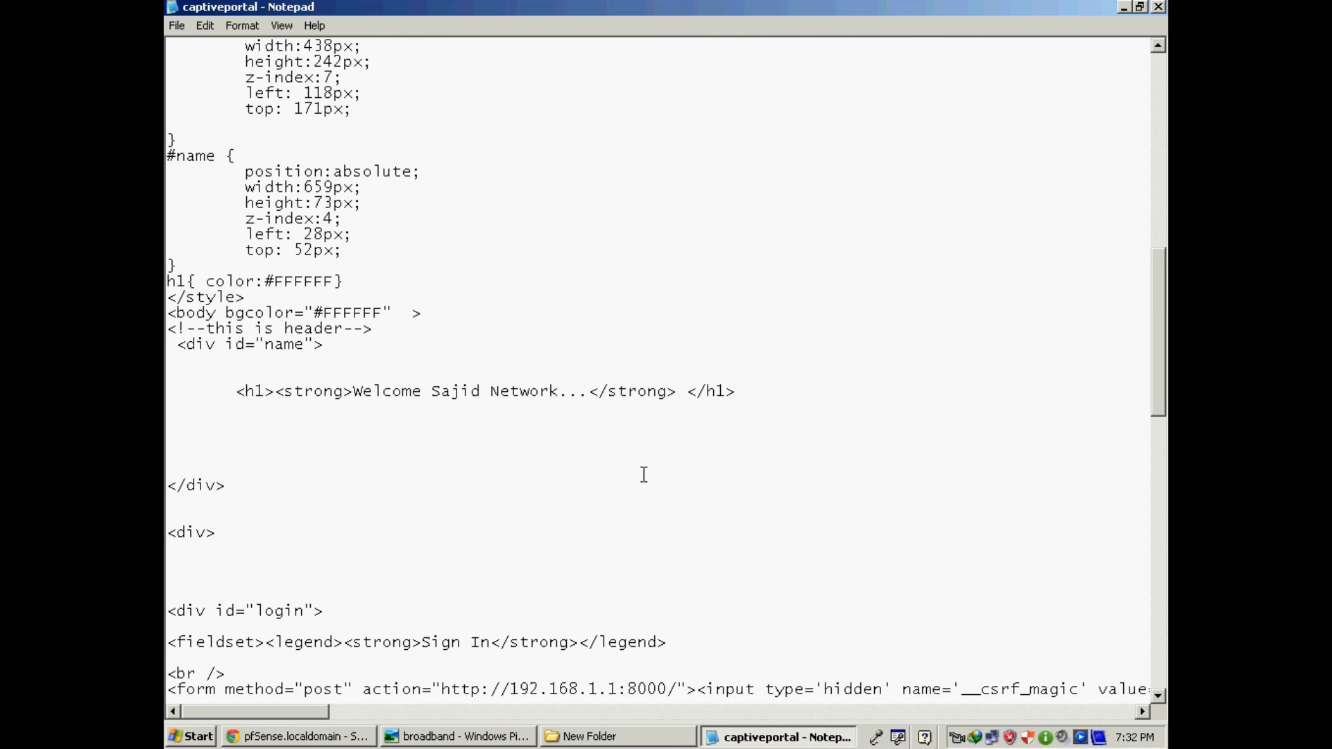
Change the login form action address from 192.168.1.1 to 192.168.100.1 on port 8000.
scroll(642, 469, down, 4)
scroll(644, 474, down, 2)
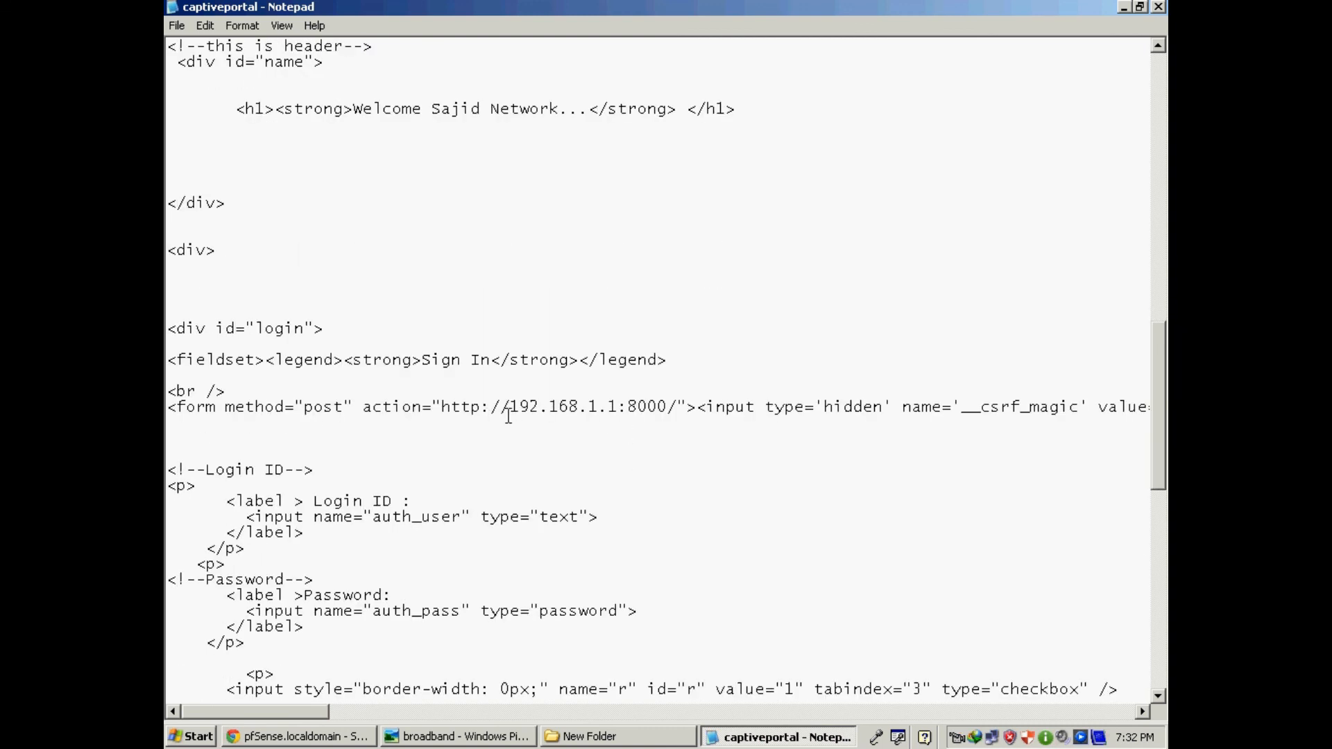
drag(491, 408, 620, 408)
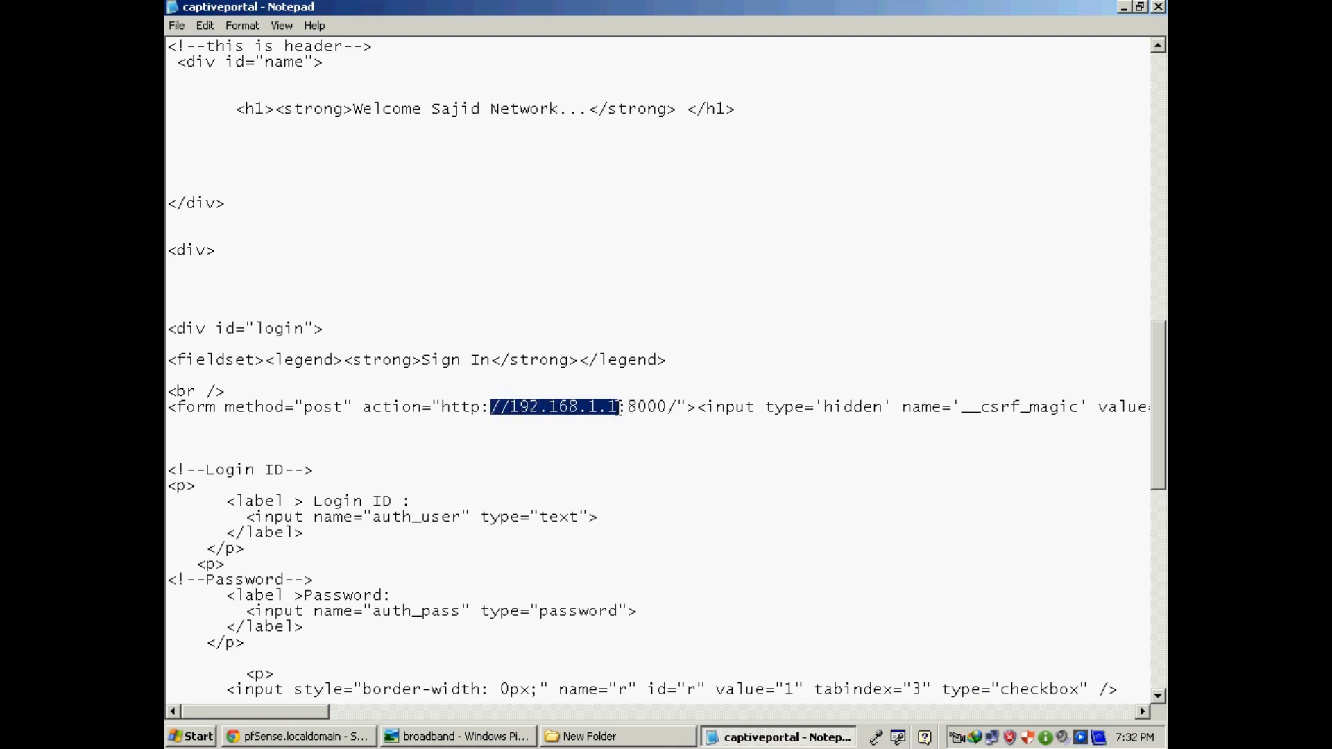
click(609, 446)
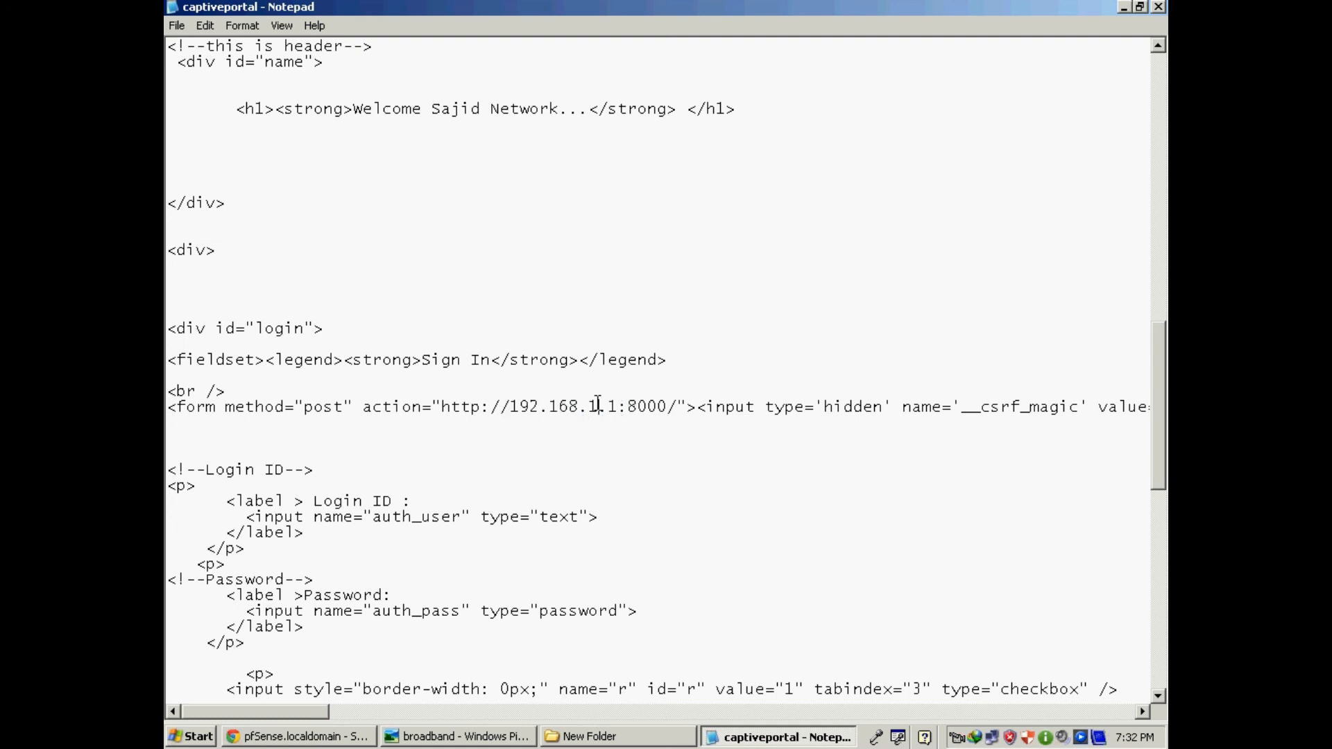
text(00)
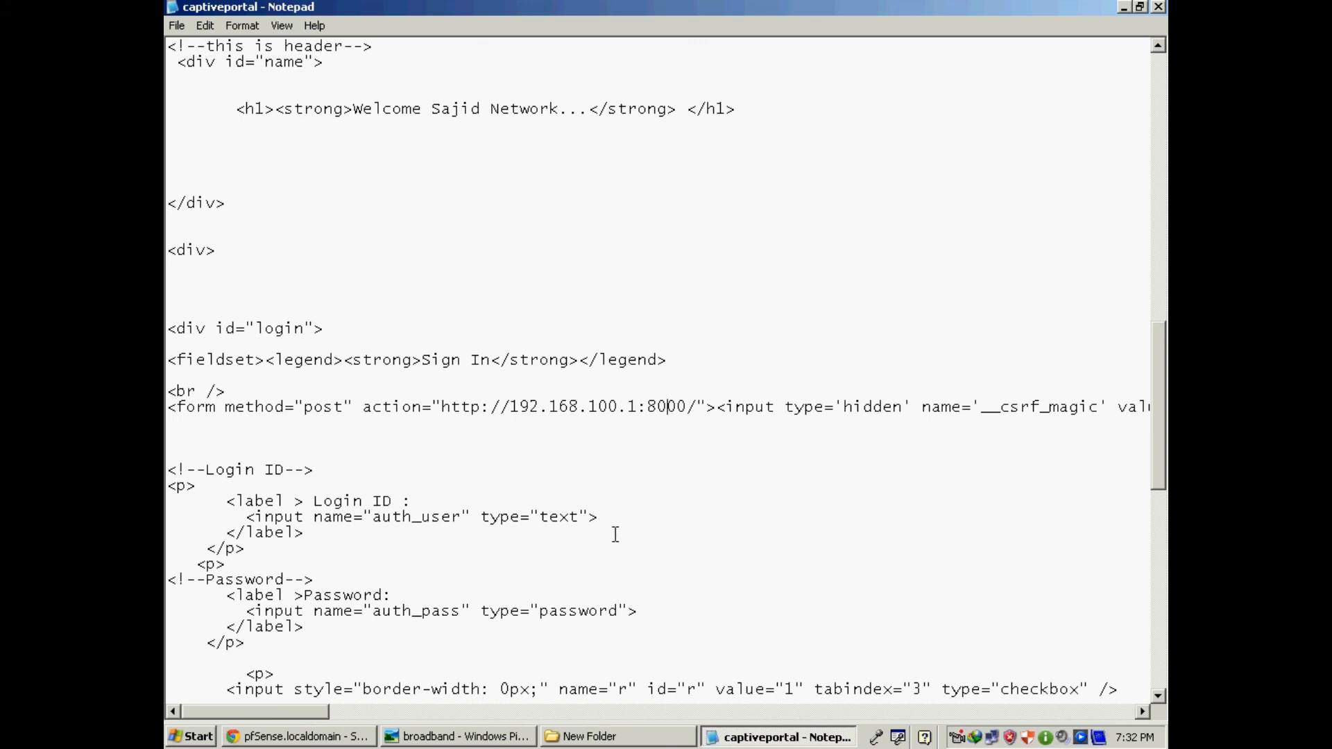
scroll(615, 534, down, 7)
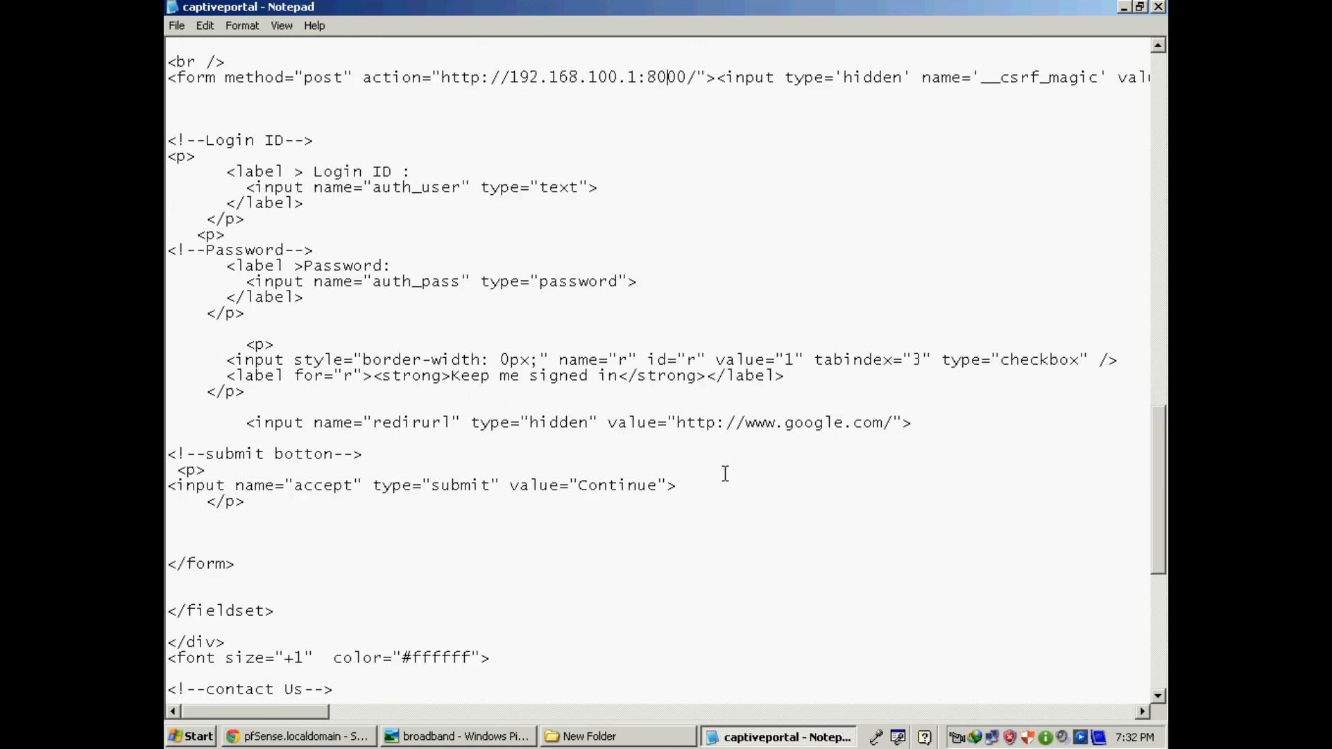